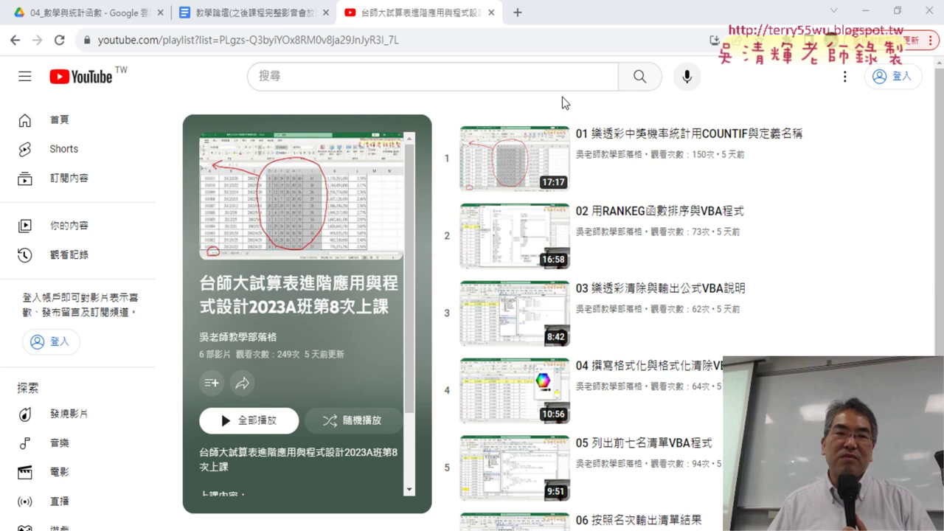
Open the 大樂透歷史資料下載(GET) notes document from the 04_數學與統計函數 Drive folder
{"action": "left_click", "coordinate": [101, 14]}
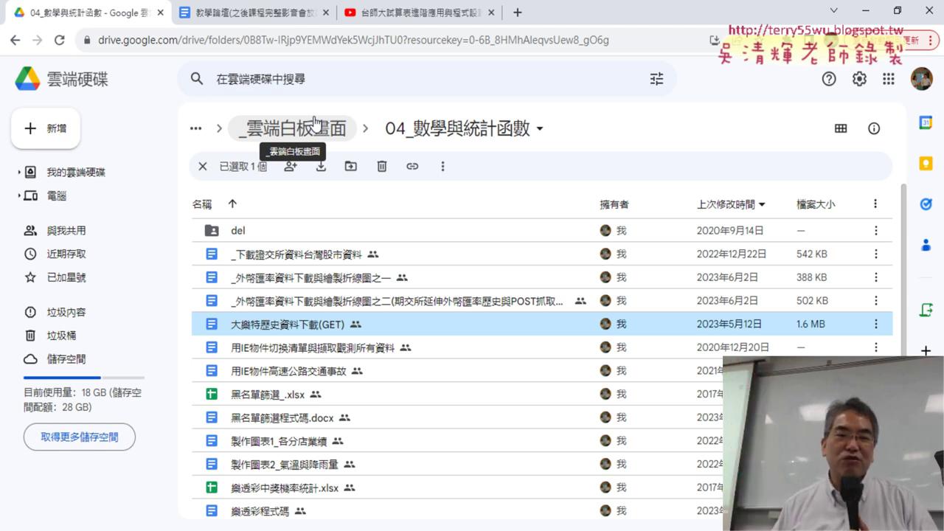
{"action": "double_click", "coordinate": [367, 328]}
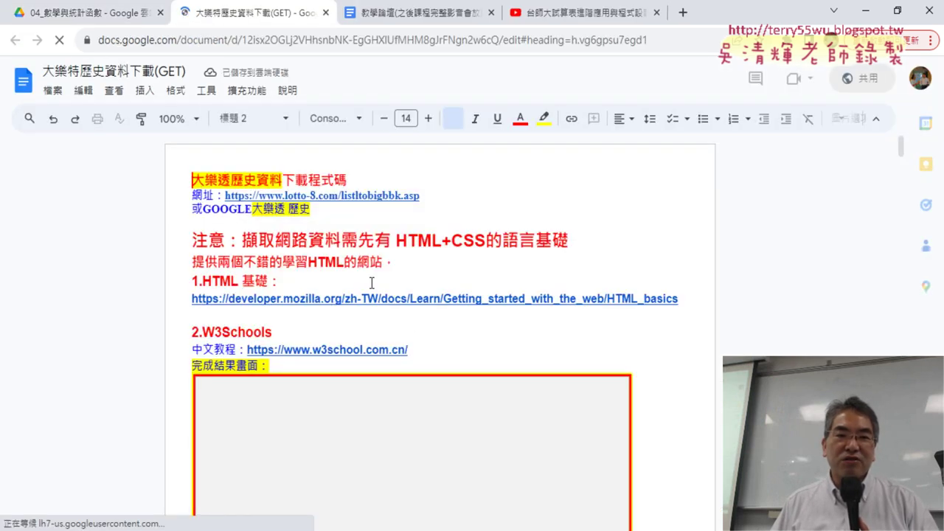
Open the lotto-8.com link in the notes to reach the 大樂透 winning-numbers history page
{"action": "left_click_drag", "start_coordinate": [251, 210], "coordinate": [305, 210]}
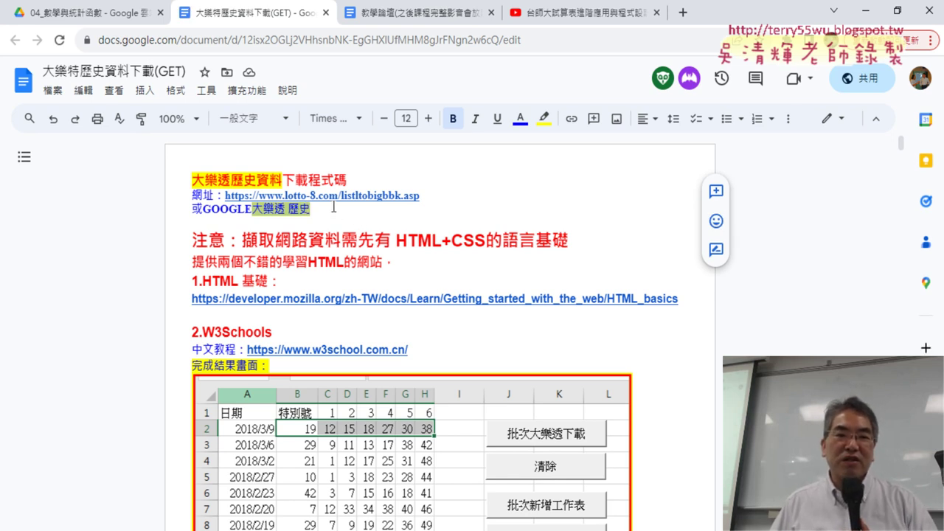
{"action": "left_click", "coordinate": [341, 195]}
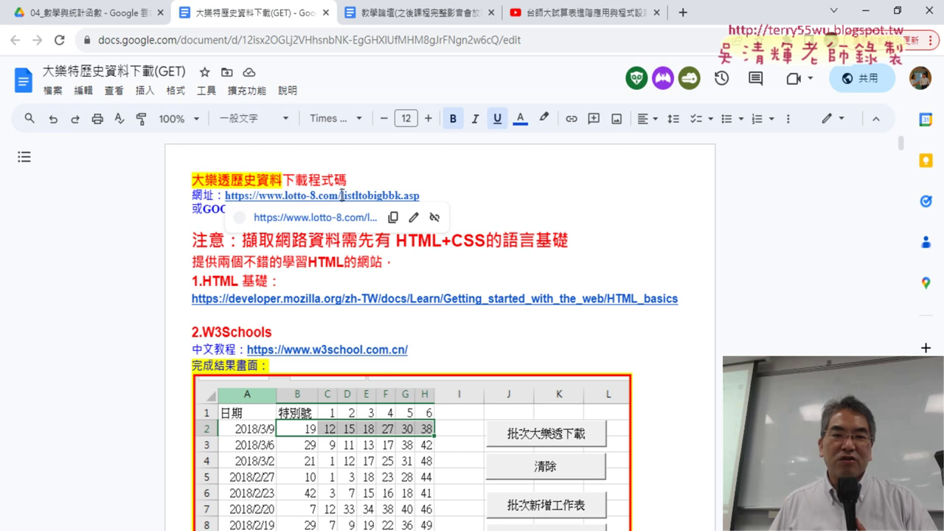
{"action": "left_click", "coordinate": [336, 219]}
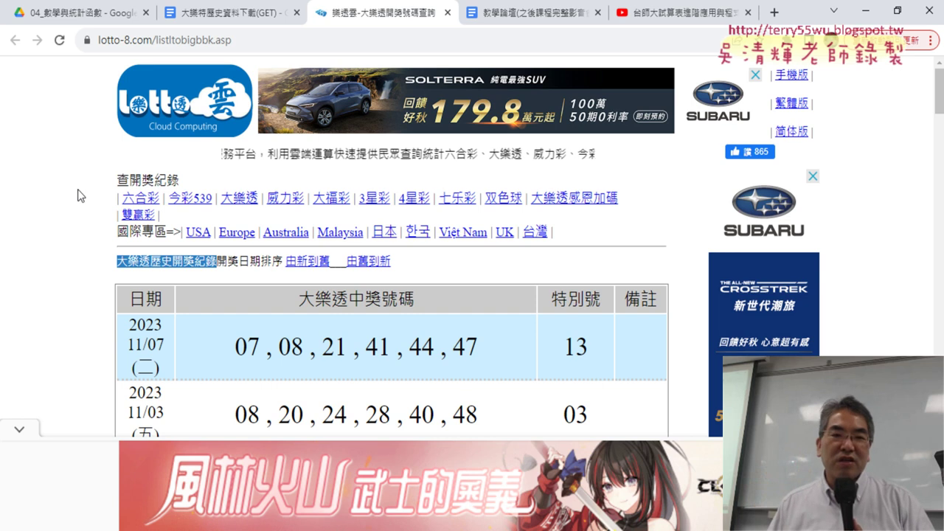
{"action": "scroll", "coordinate": [78, 191], "scroll_direction": "down", "scroll_amount": 2}
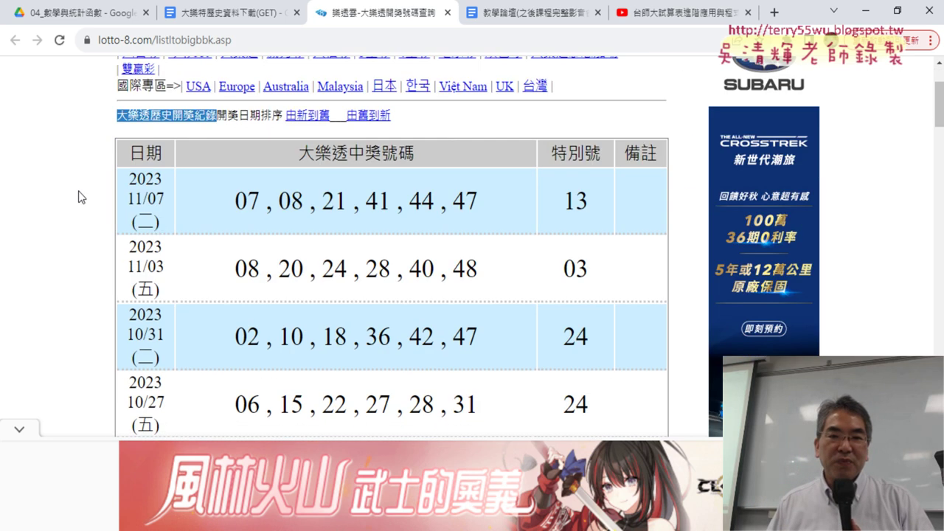
{"action": "left_click_drag", "start_coordinate": [304, 149], "coordinate": [420, 149]}
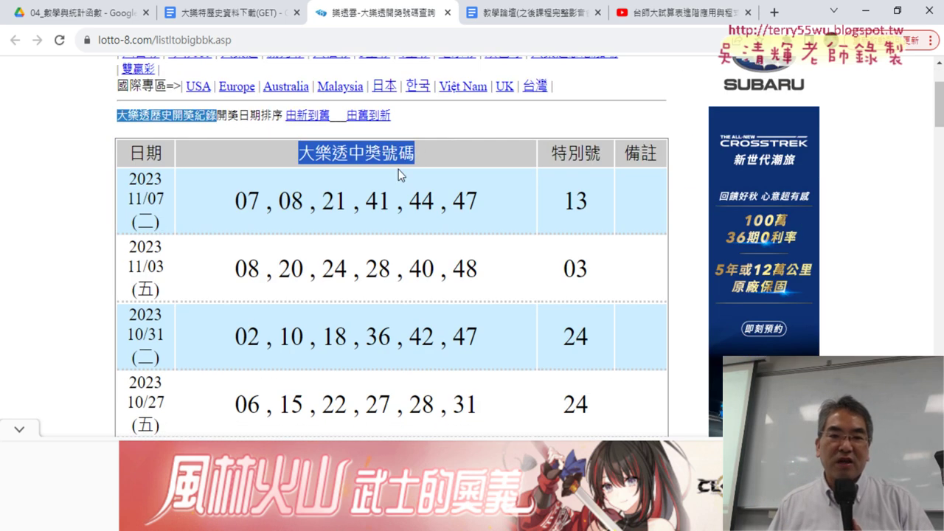
{"action": "left_click_drag", "start_coordinate": [130, 179], "coordinate": [185, 214]}
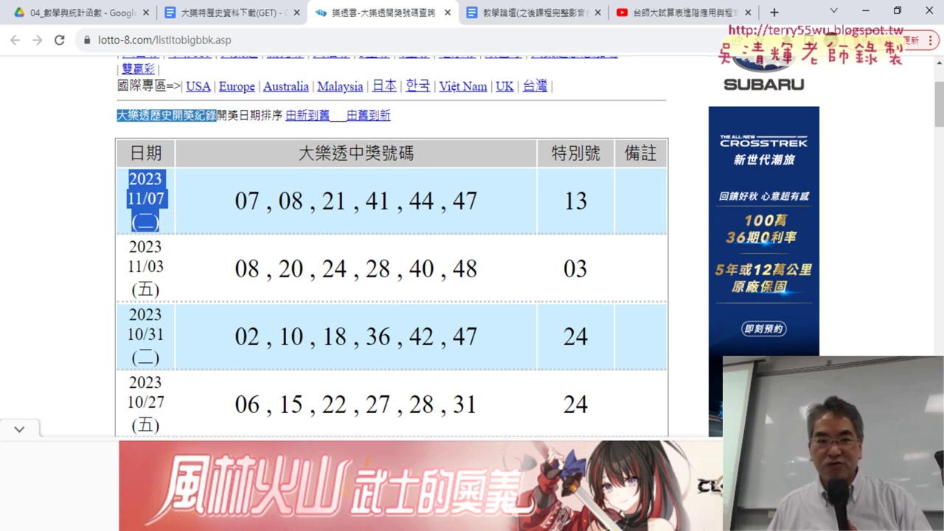
{"action": "left_click_drag", "start_coordinate": [235, 201], "coordinate": [508, 203]}
{"action": "left_click_drag", "start_coordinate": [579, 201], "coordinate": [618, 197]}
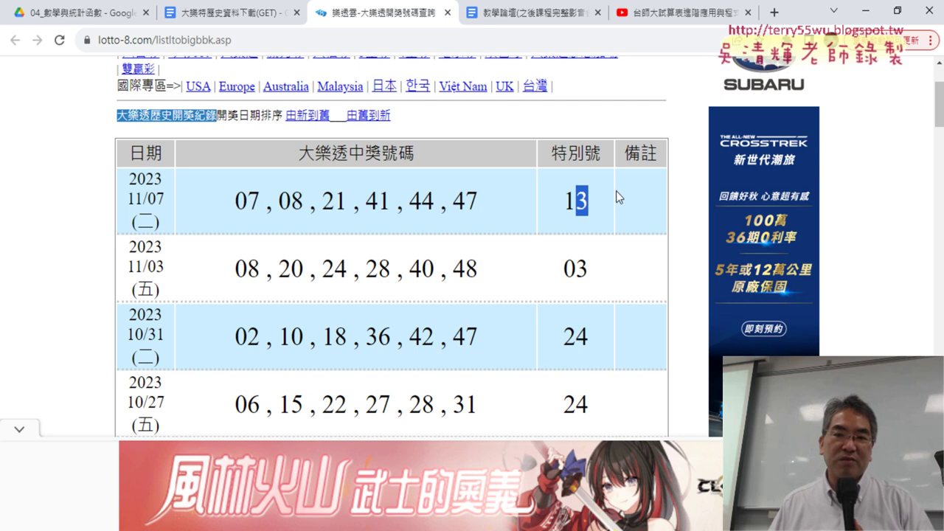
{"action": "left_click_drag", "start_coordinate": [131, 246], "coordinate": [163, 286]}
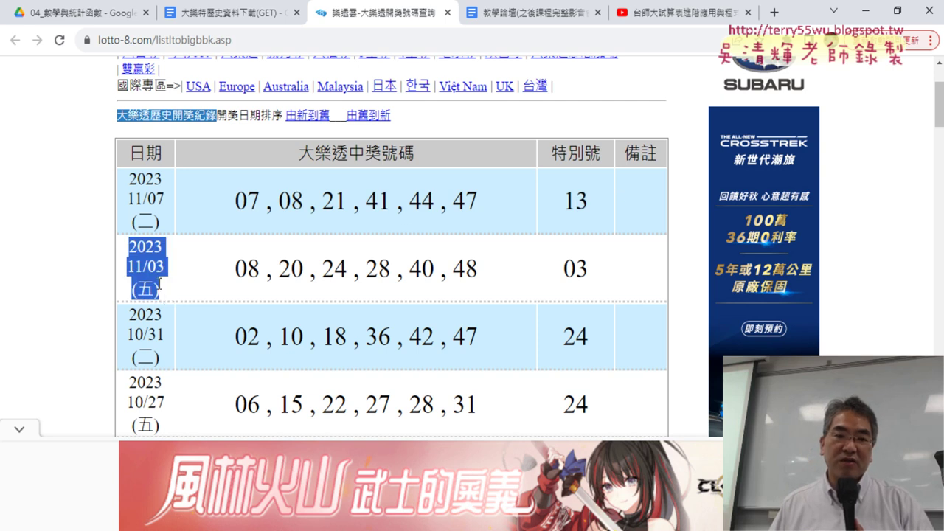
{"action": "left_click_drag", "start_coordinate": [149, 267], "coordinate": [168, 271]}
{"action": "left_click_drag", "start_coordinate": [234, 268], "coordinate": [568, 268]}
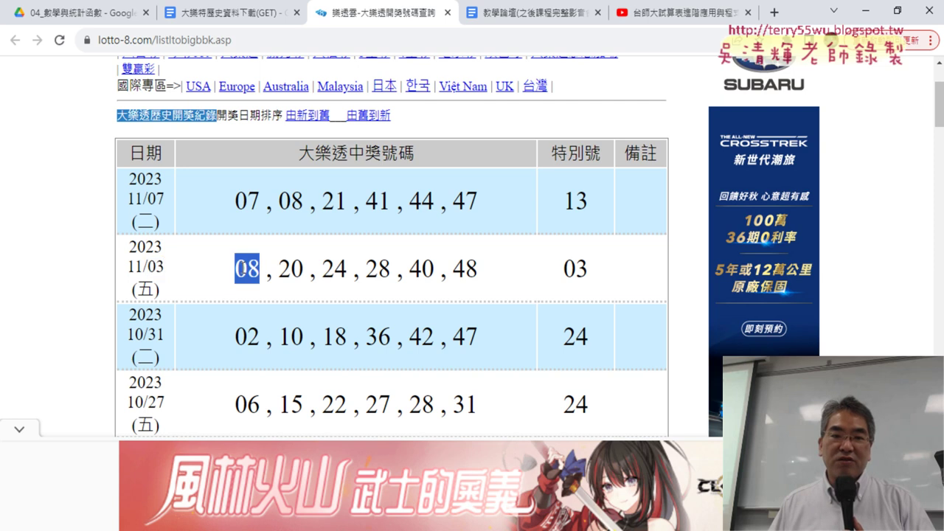
{"action": "double_click", "coordinate": [568, 268]}
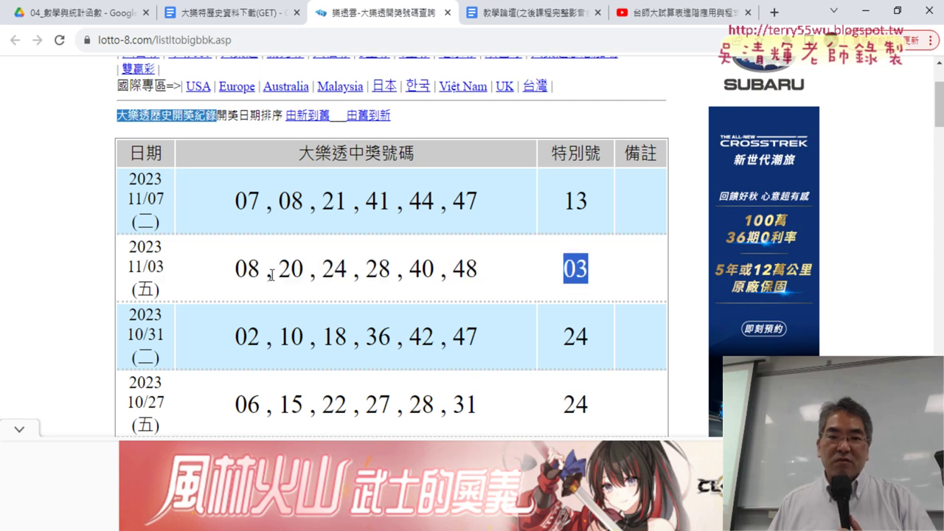
{"action": "left_click_drag", "start_coordinate": [235, 269], "coordinate": [590, 269]}
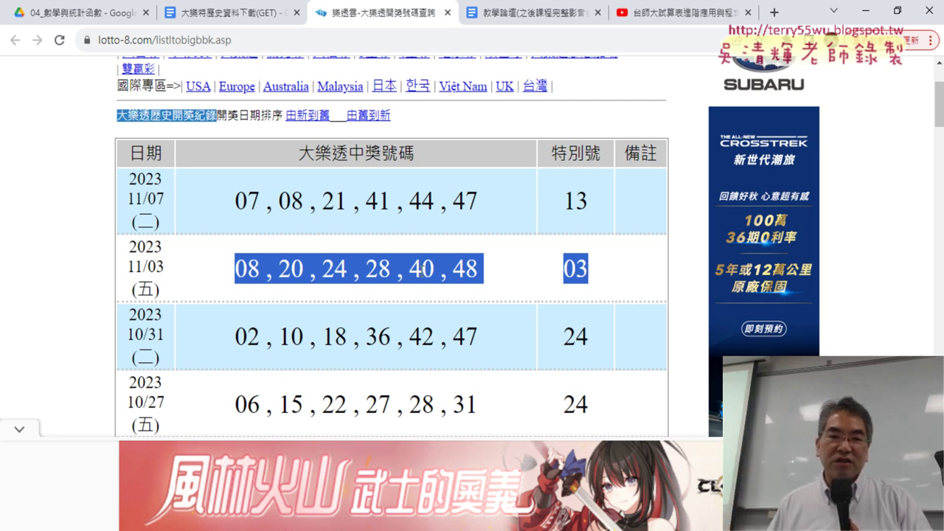
{"action": "scroll", "coordinate": [327, 250], "scroll_direction": "down", "scroll_amount": 5}
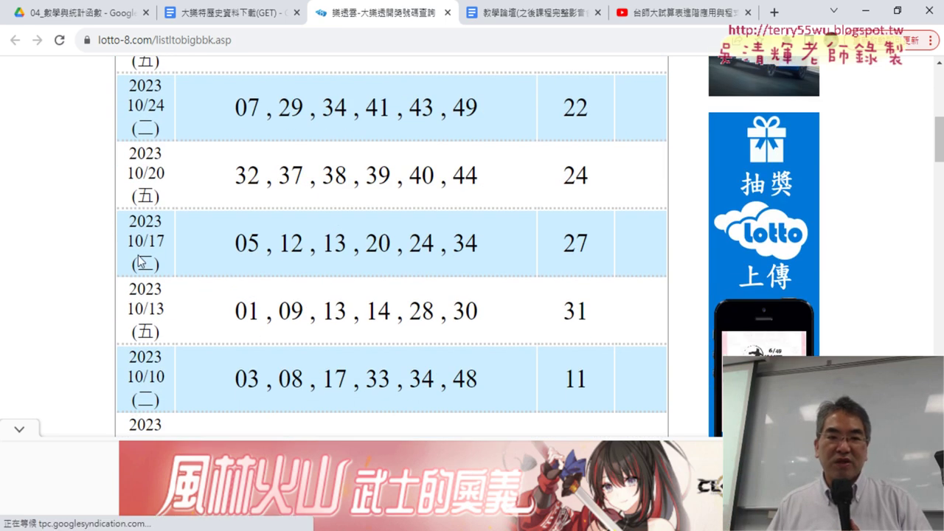
{"action": "scroll", "coordinate": [225, 247], "scroll_direction": "down", "scroll_amount": 4}
{"action": "scroll", "coordinate": [224, 248], "scroll_direction": "down", "scroll_amount": 4}
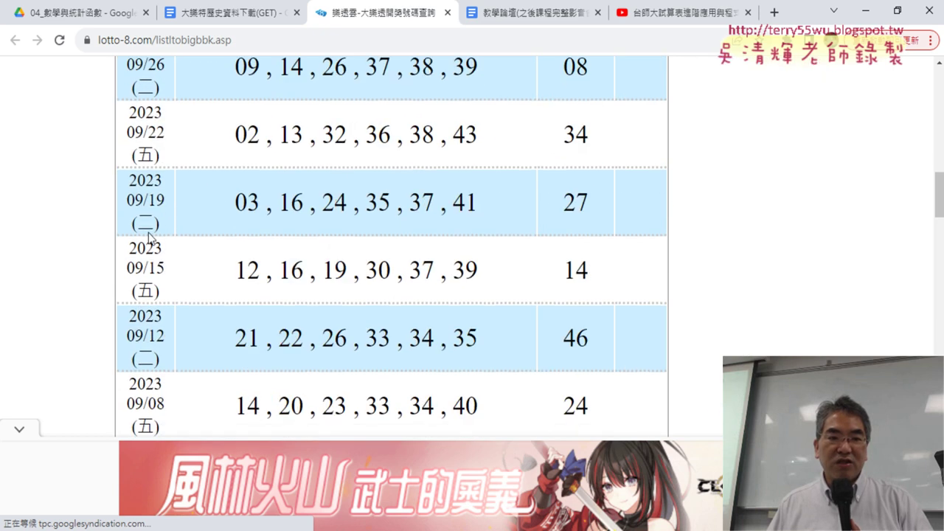
{"action": "scroll", "coordinate": [207, 270], "scroll_direction": "down", "scroll_amount": 1}
{"action": "scroll", "coordinate": [315, 273], "scroll_direction": "down", "scroll_amount": 5}
{"action": "scroll", "coordinate": [315, 273], "scroll_direction": "down", "scroll_amount": 3}
{"action": "scroll", "coordinate": [315, 273], "scroll_direction": "down", "scroll_amount": 1}
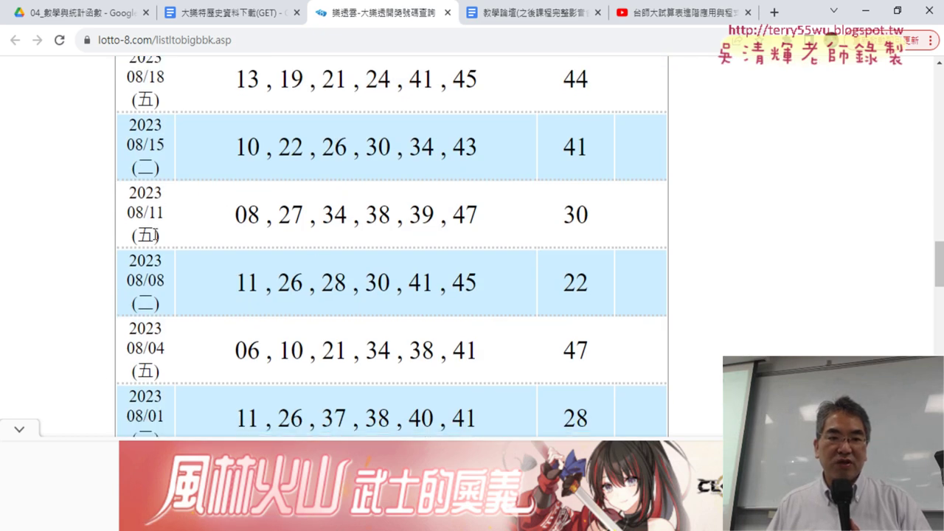
{"action": "scroll", "coordinate": [210, 250], "scroll_direction": "down", "scroll_amount": 5}
{"action": "scroll", "coordinate": [210, 251], "scroll_direction": "up", "scroll_amount": 2}
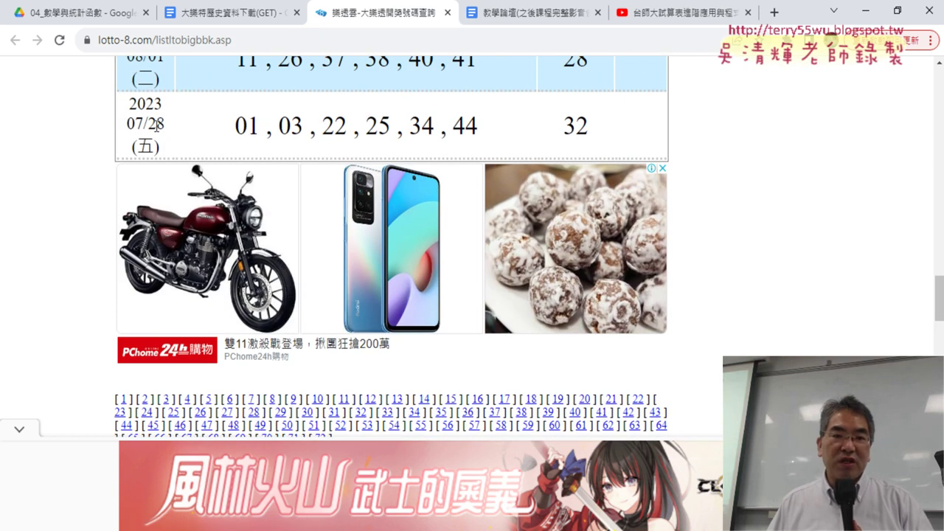
{"action": "scroll", "coordinate": [154, 129], "scroll_direction": "down", "scroll_amount": 2}
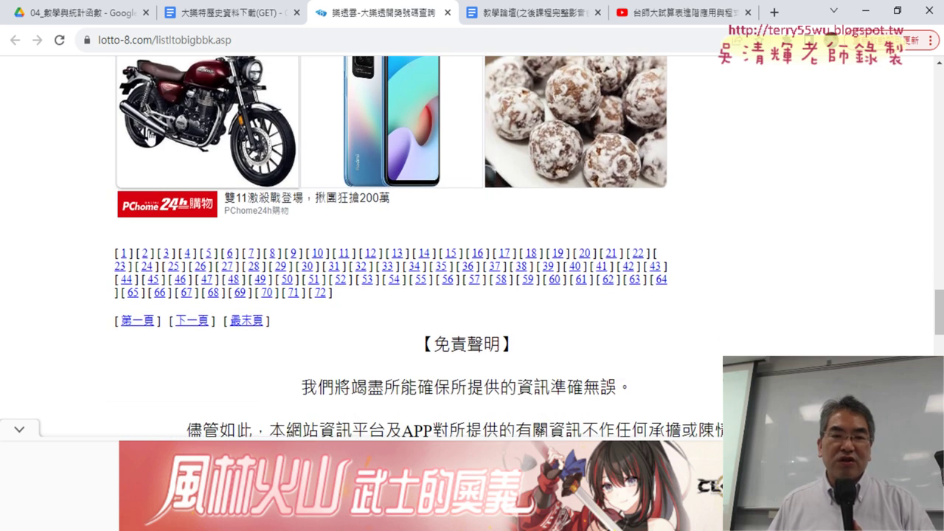
{"action": "mouse_move", "coordinate": [105, 250]}
{"action": "left_mouse_down"}
{"action": "mouse_move", "coordinate": [92, 263]}
{"action": "mouse_move", "coordinate": [220, 254]}
{"action": "left_mouse_up"}
{"action": "left_click", "coordinate": [94, 263]}
{"action": "left_click_drag", "start_coordinate": [334, 293], "coordinate": [114, 257]}
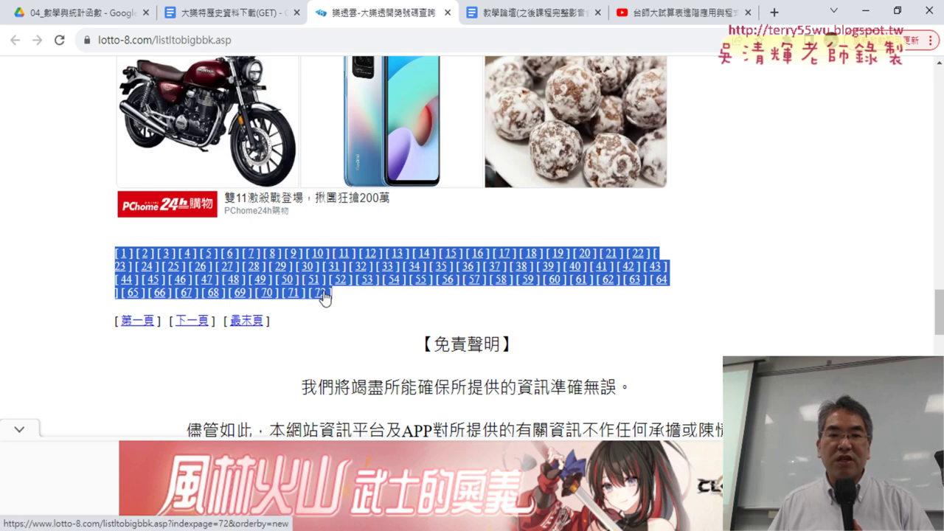
{"action": "left_click", "coordinate": [369, 300]}
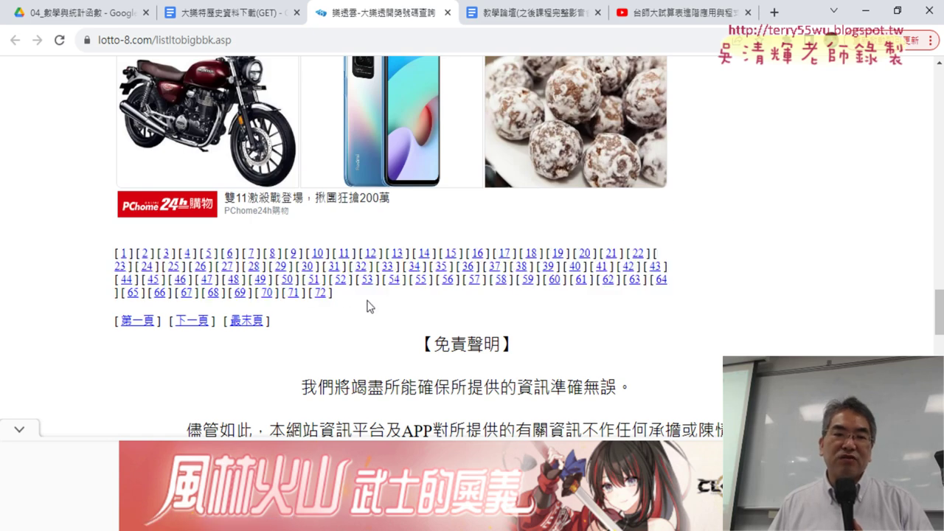
{"action": "scroll", "coordinate": [202, 284], "scroll_direction": "up", "scroll_amount": 5}
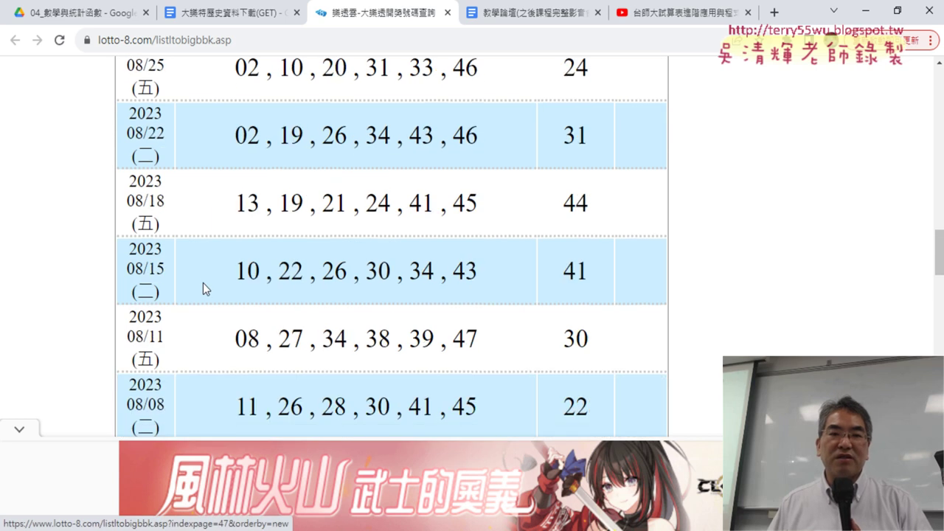
{"action": "scroll", "coordinate": [203, 285], "scroll_direction": "up", "scroll_amount": 3}
{"action": "scroll", "coordinate": [203, 285], "scroll_direction": "up", "scroll_amount": 3}
{"action": "scroll", "coordinate": [204, 282], "scroll_direction": "up", "scroll_amount": 4}
{"action": "scroll", "coordinate": [203, 282], "scroll_direction": "up", "scroll_amount": 4}
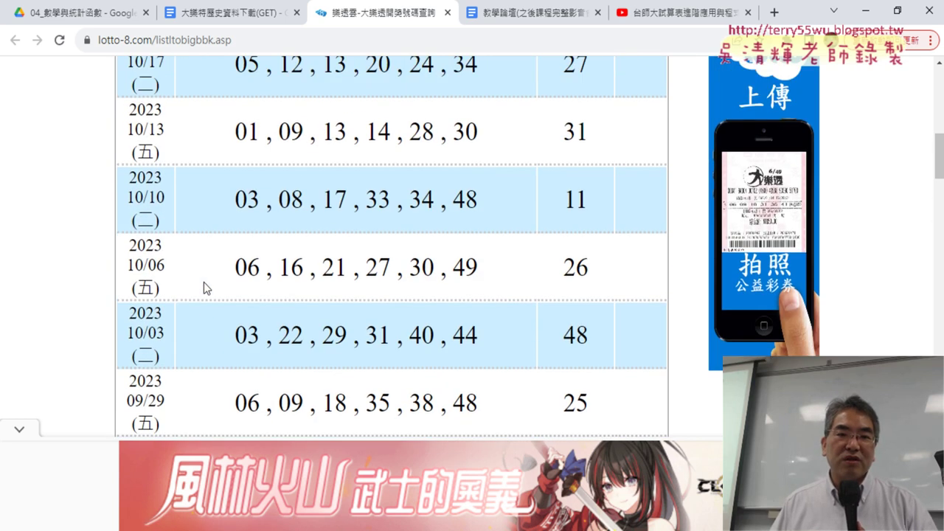
{"action": "scroll", "coordinate": [204, 282], "scroll_direction": "up", "scroll_amount": 2}
{"action": "scroll", "coordinate": [204, 282], "scroll_direction": "up", "scroll_amount": 3}
{"action": "scroll", "coordinate": [204, 282], "scroll_direction": "up", "scroll_amount": 2}
{"action": "scroll", "coordinate": [204, 282], "scroll_direction": "up", "scroll_amount": 1}
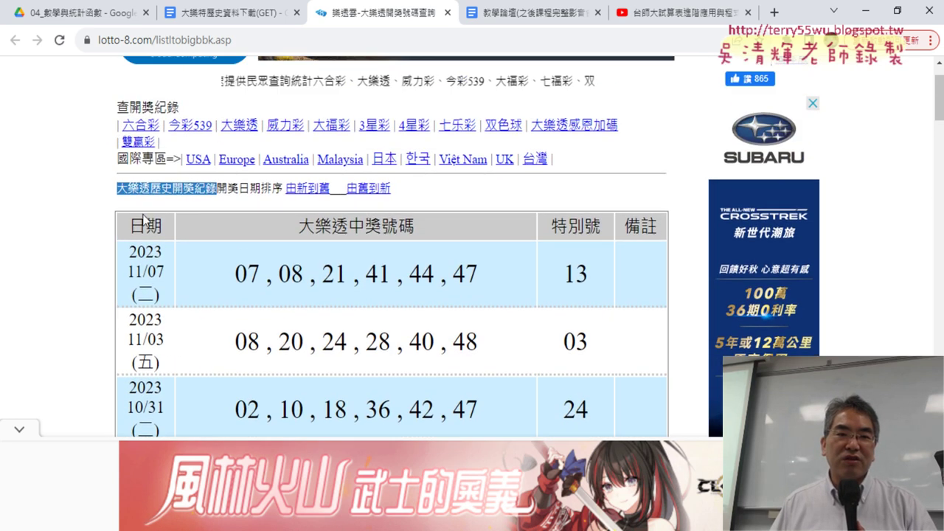
{"action": "mouse_move", "coordinate": [127, 225]}
{"action": "left_mouse_down"}
{"action": "mouse_move", "coordinate": [350, 268]}
{"action": "mouse_move", "coordinate": [601, 379]}
{"action": "left_mouse_up"}
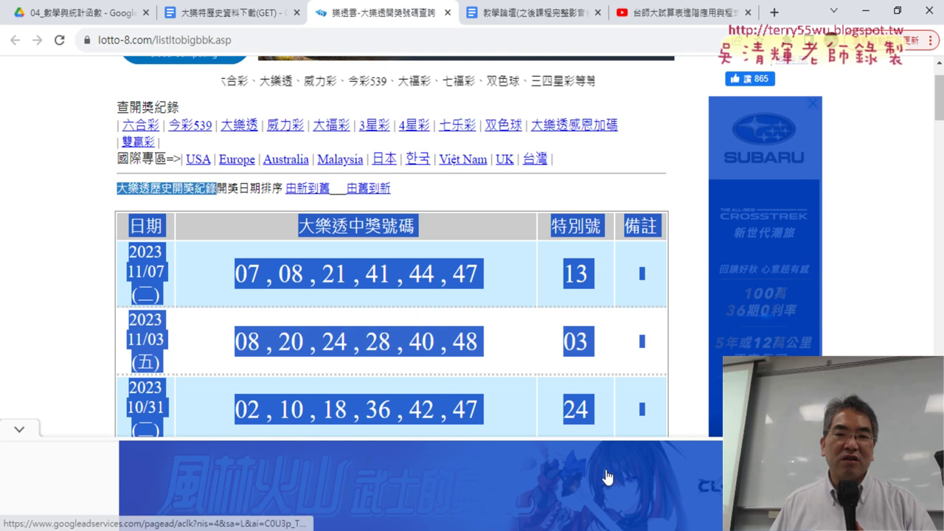
{"action": "scroll", "coordinate": [601, 379], "scroll_direction": "down", "scroll_amount": 1}
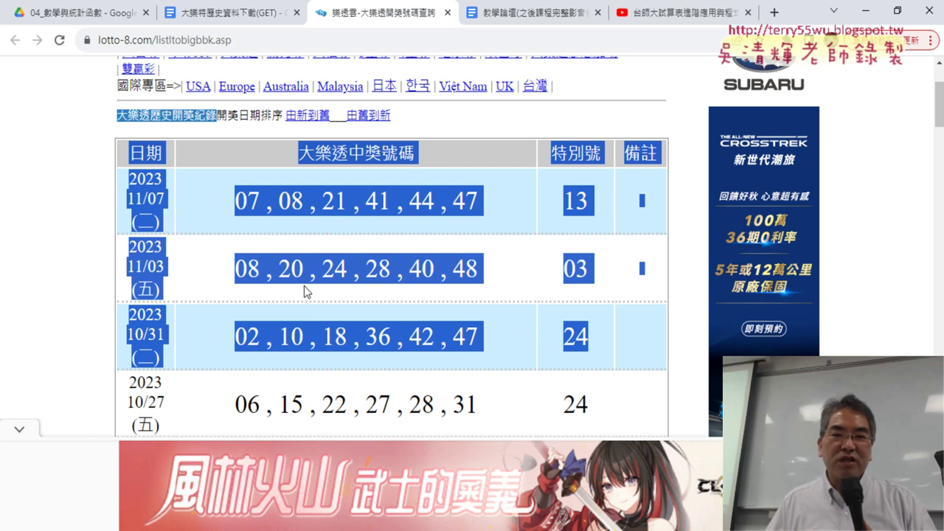
Check the page URL and open history page 1 (indexpage=1&orderby=new), topped by the 2023/11/07 draw
{"action": "scroll", "coordinate": [667, 269], "scroll_direction": "down", "scroll_amount": 2}
{"action": "scroll", "coordinate": [677, 272], "scroll_direction": "down", "scroll_amount": 2}
{"action": "scroll", "coordinate": [678, 275], "scroll_direction": "down", "scroll_amount": 2}
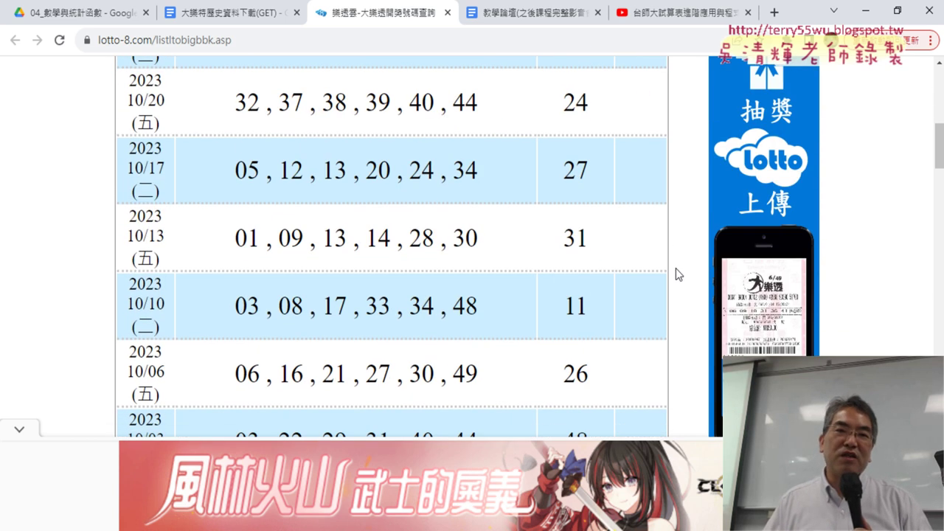
{"action": "scroll", "coordinate": [673, 277], "scroll_direction": "down", "scroll_amount": 3}
{"action": "scroll", "coordinate": [673, 277], "scroll_direction": "down", "scroll_amount": 2}
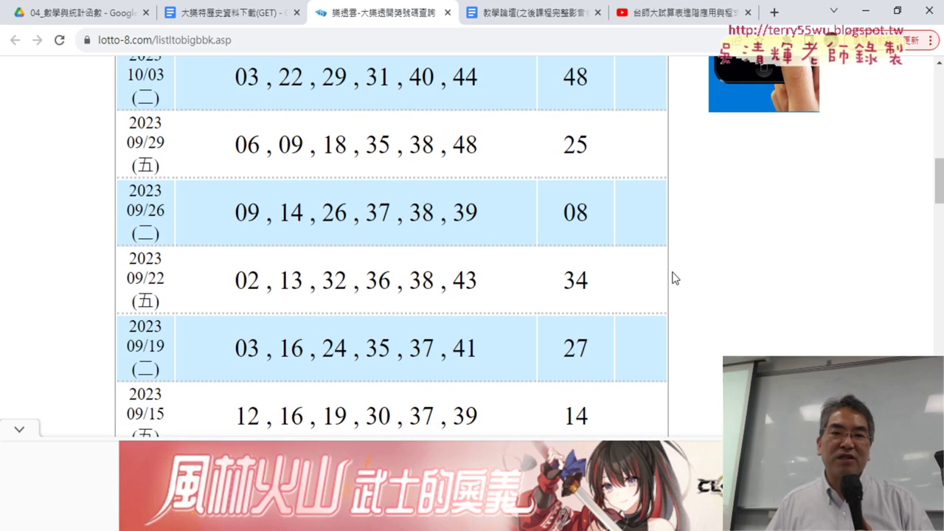
{"action": "scroll", "coordinate": [673, 277], "scroll_direction": "down", "scroll_amount": 2}
{"action": "scroll", "coordinate": [674, 280], "scroll_direction": "down", "scroll_amount": 5}
{"action": "scroll", "coordinate": [673, 281], "scroll_direction": "down", "scroll_amount": 3}
{"action": "scroll", "coordinate": [672, 280], "scroll_direction": "down", "scroll_amount": 7}
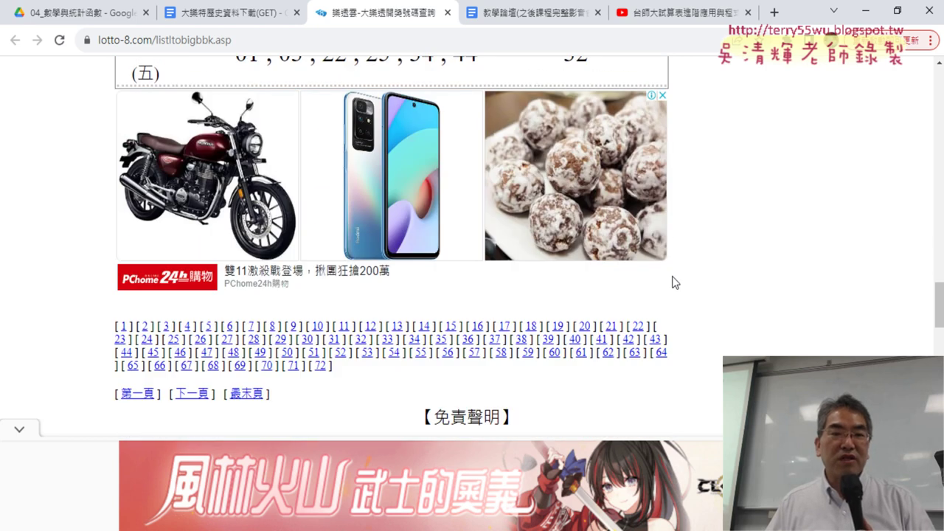
{"action": "scroll", "coordinate": [693, 284], "scroll_direction": "down", "scroll_amount": 1}
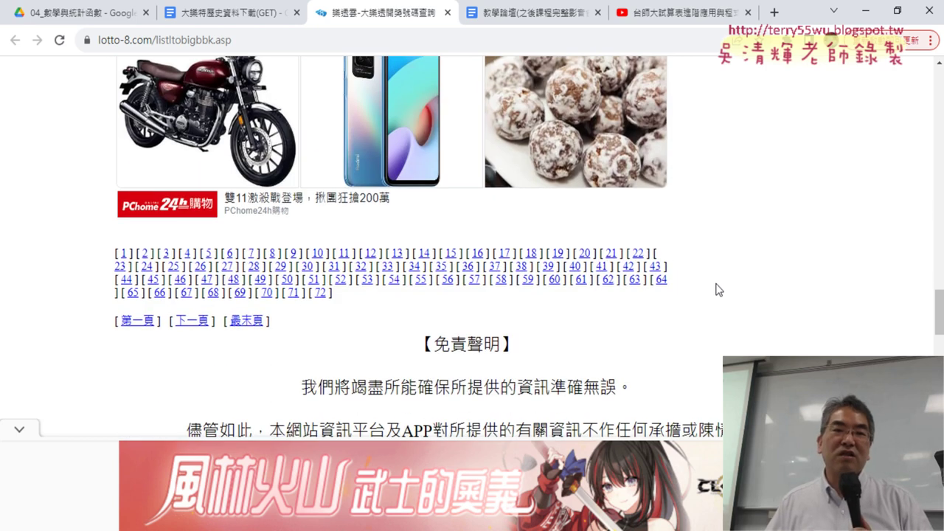
{"action": "left_click", "coordinate": [253, 38]}
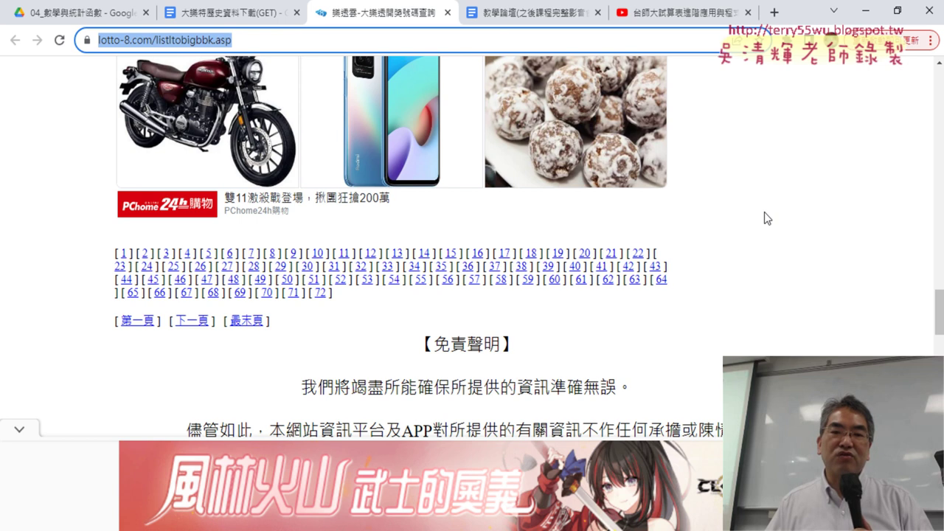
{"action": "left_click", "coordinate": [124, 254]}
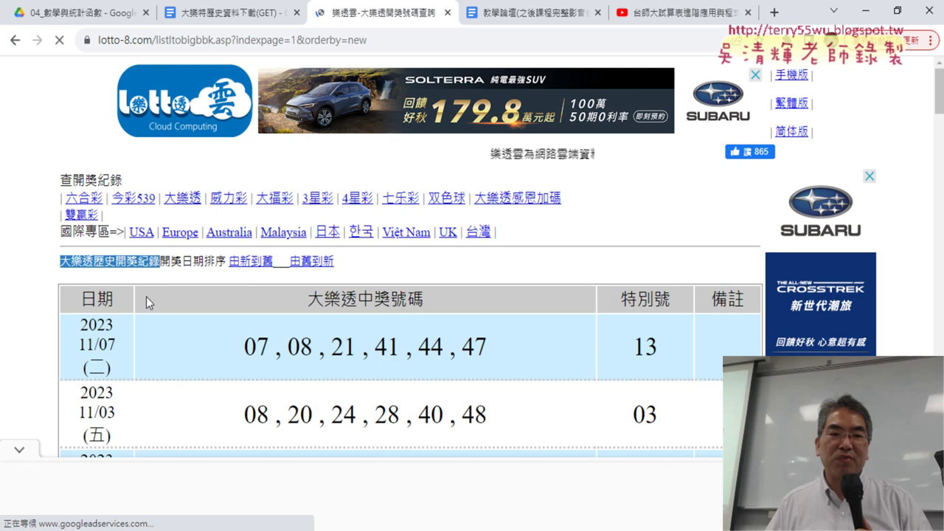
{"action": "left_click", "coordinate": [286, 41]}
{"action": "left_click", "coordinate": [287, 42]}
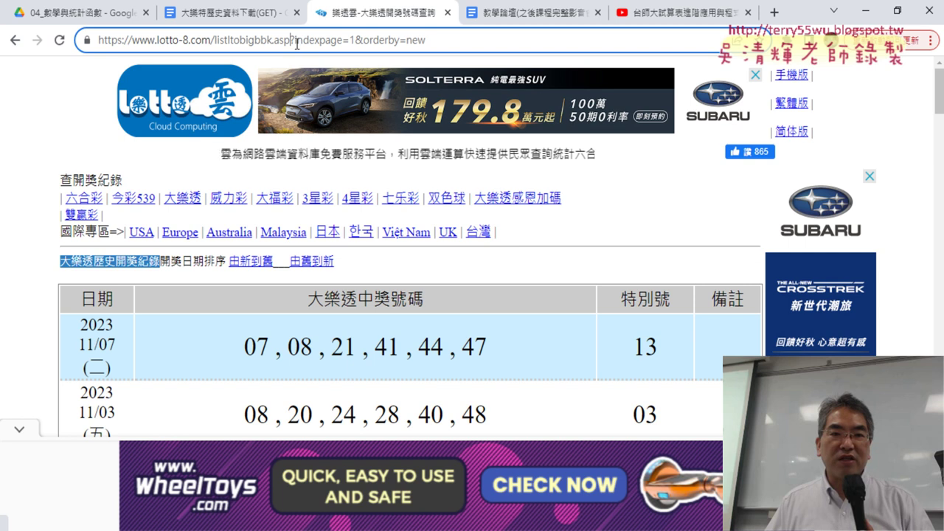
{"action": "left_click_drag", "start_coordinate": [290, 42], "coordinate": [461, 41]}
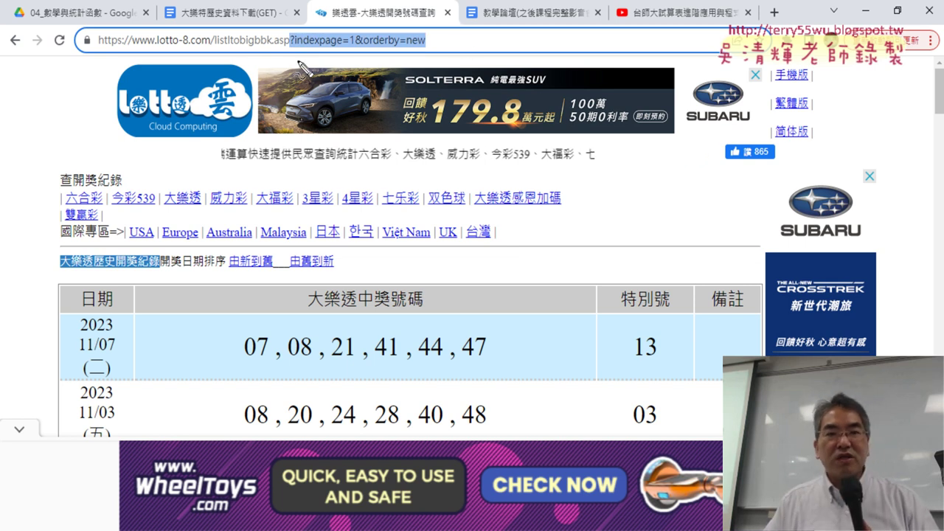
{"action": "left_click_drag", "start_coordinate": [108, 51], "coordinate": [265, 48]}
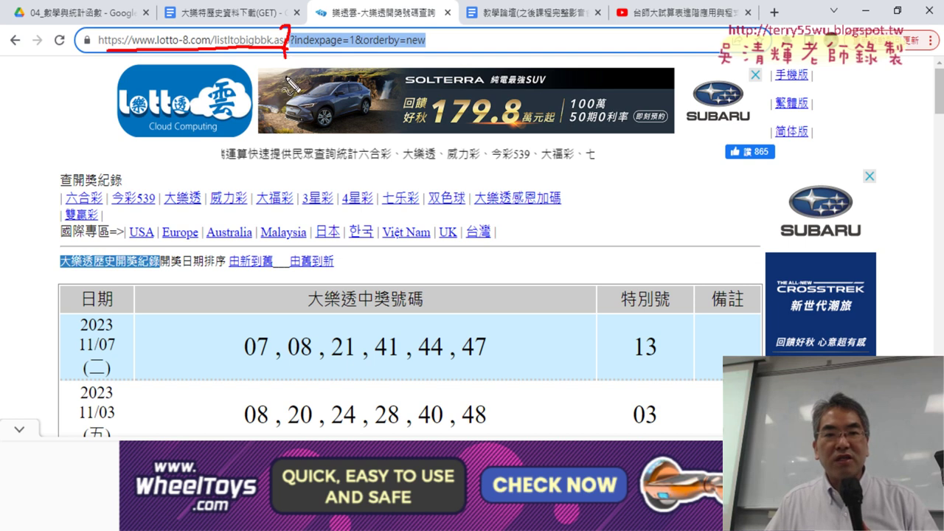
{"action": "left_click_drag", "start_coordinate": [286, 76], "coordinate": [285, 89]}
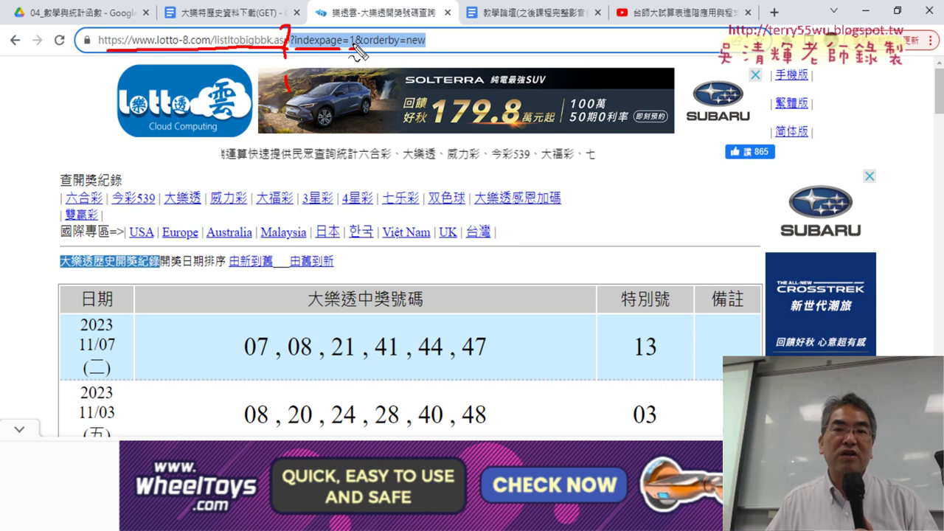
{"action": "left_click_drag", "start_coordinate": [354, 33], "coordinate": [351, 49]}
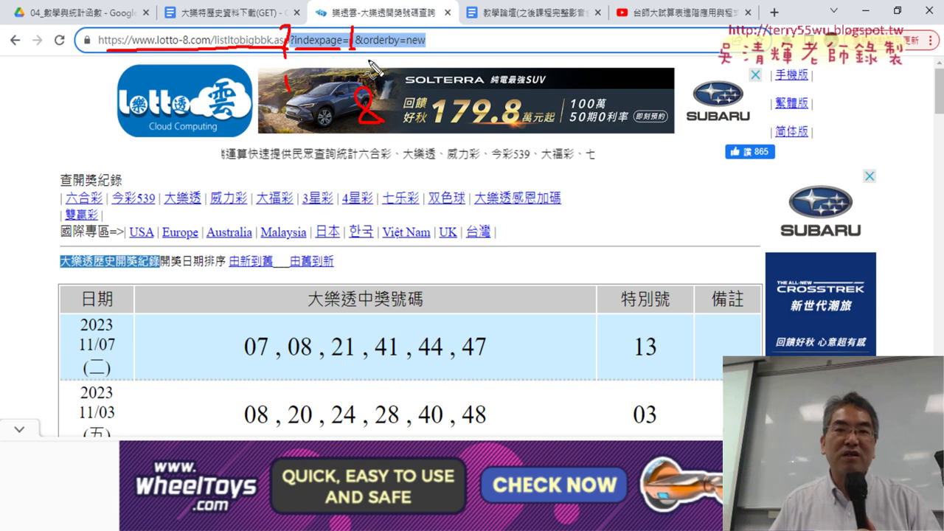
{"action": "left_click_drag", "start_coordinate": [355, 49], "coordinate": [402, 51]}
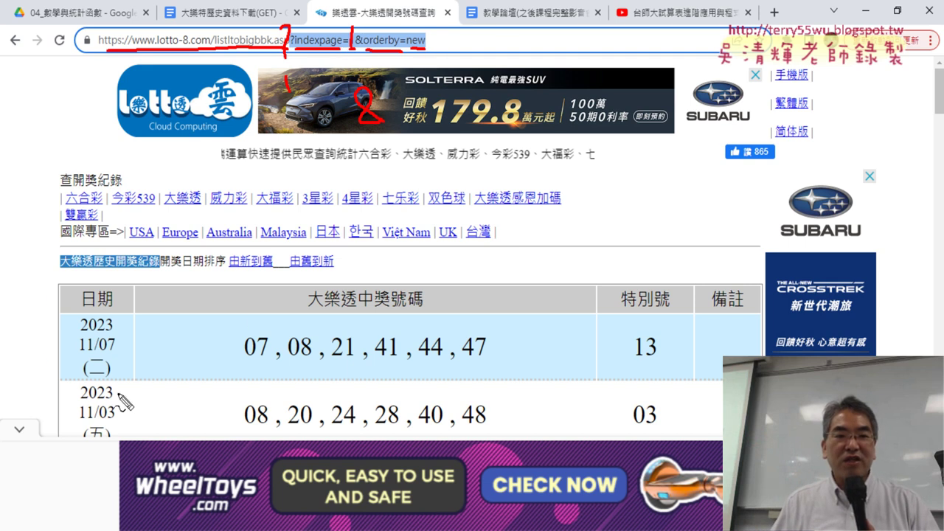
{"action": "mouse_move", "coordinate": [121, 401]}
{"action": "left_mouse_down"}
{"action": "mouse_move", "coordinate": [131, 318]}
{"action": "mouse_move", "coordinate": [112, 404]}
{"action": "left_mouse_up"}
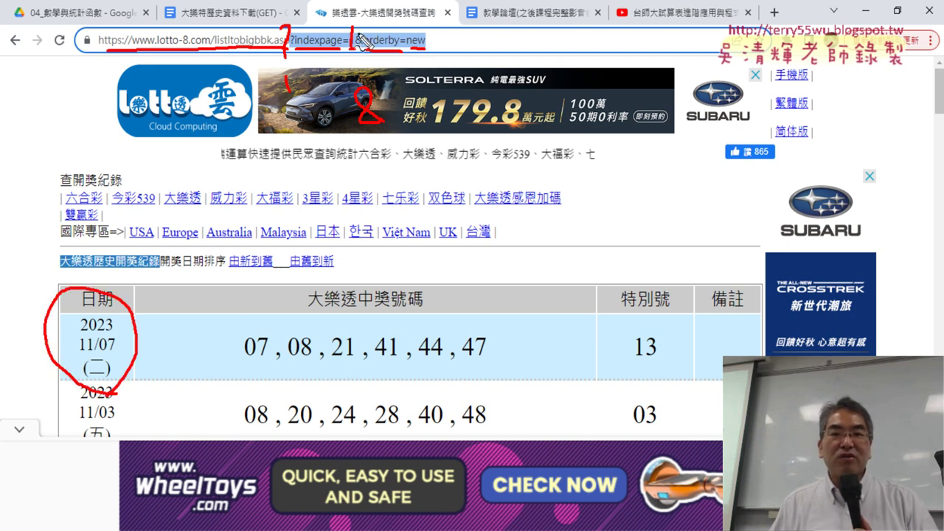
Clear the drawn annotations and open page 2 of the draw history
{"action": "key", "text": "Escape"}
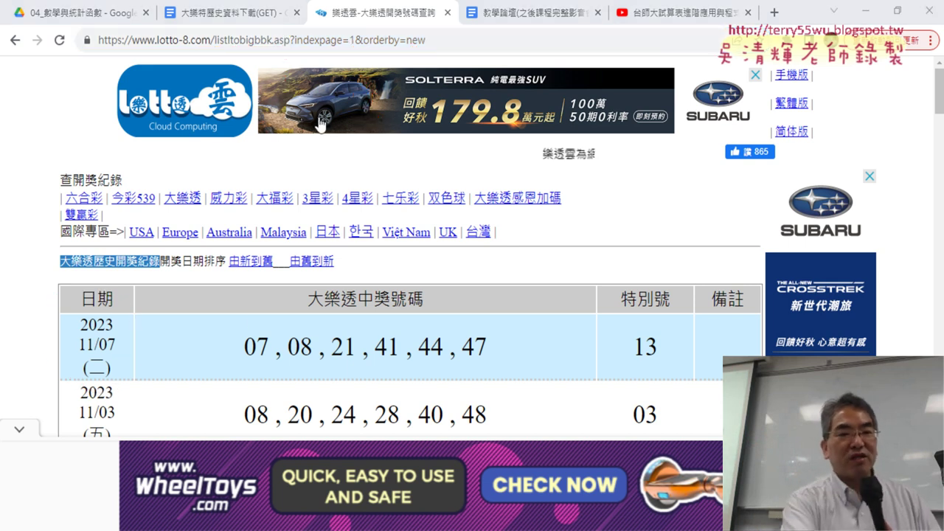
{"action": "scroll", "coordinate": [649, 258], "scroll_direction": "down", "scroll_amount": 2}
{"action": "scroll", "coordinate": [638, 239], "scroll_direction": "down", "scroll_amount": 8}
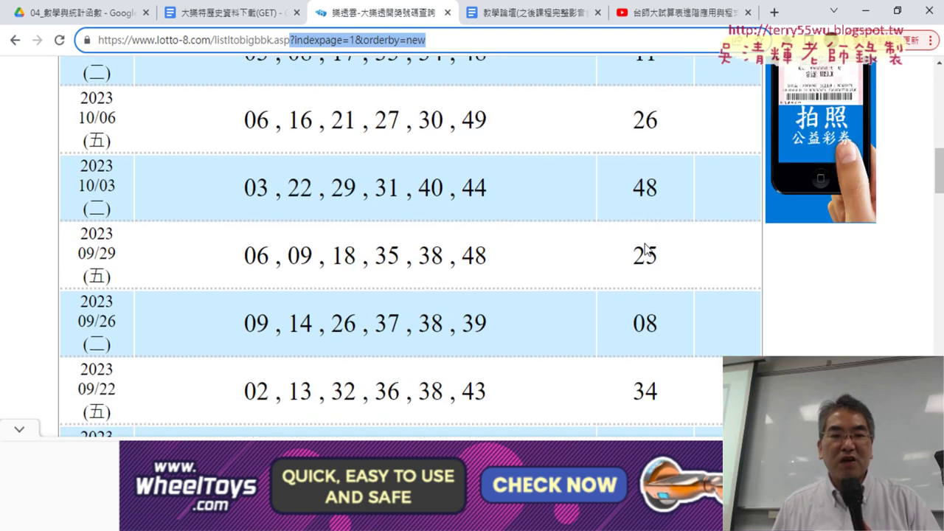
{"action": "scroll", "coordinate": [638, 239], "scroll_direction": "down", "scroll_amount": 8}
{"action": "scroll", "coordinate": [639, 239], "scroll_direction": "down", "scroll_amount": 8}
{"action": "scroll", "coordinate": [596, 239], "scroll_direction": "down", "scroll_amount": 4}
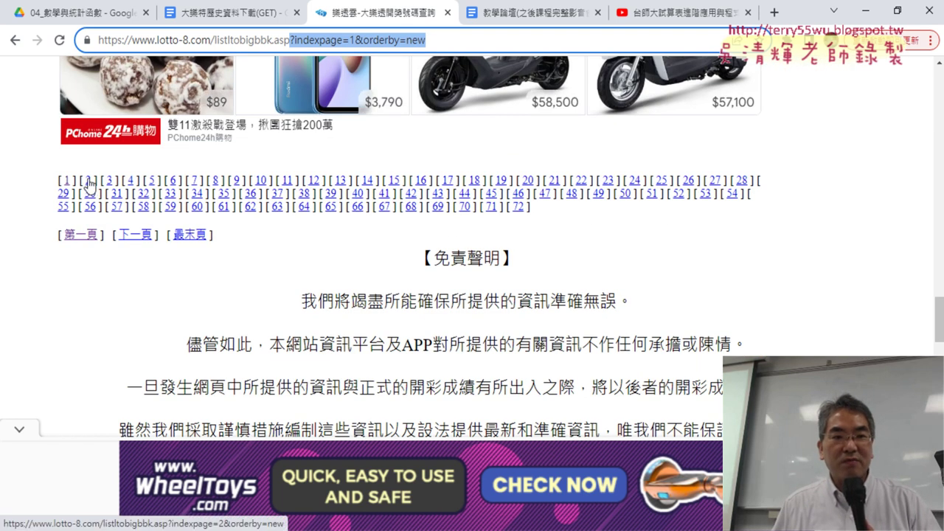
{"action": "left_click", "coordinate": [89, 183]}
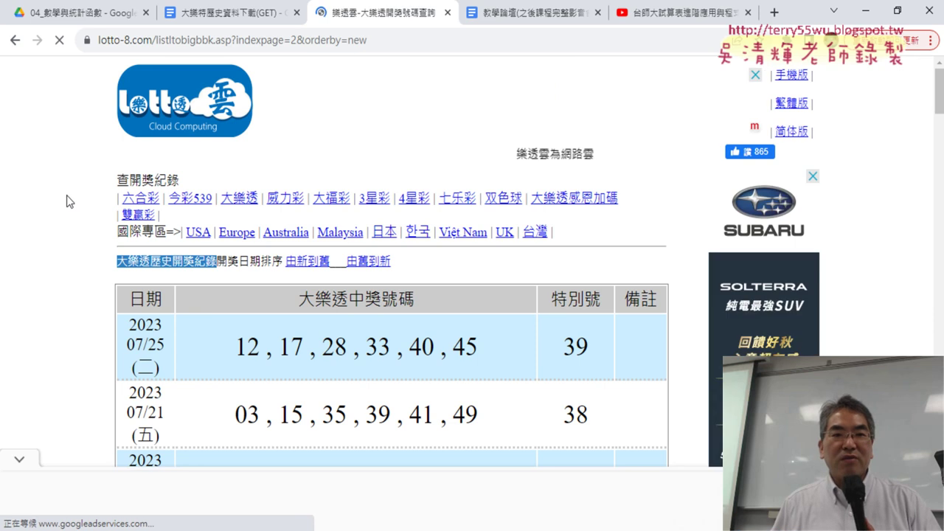
Change indexpage=2 to 3 in the address to load page 3, selecting the 2023 04/11 draw
{"action": "left_click", "coordinate": [352, 42]}
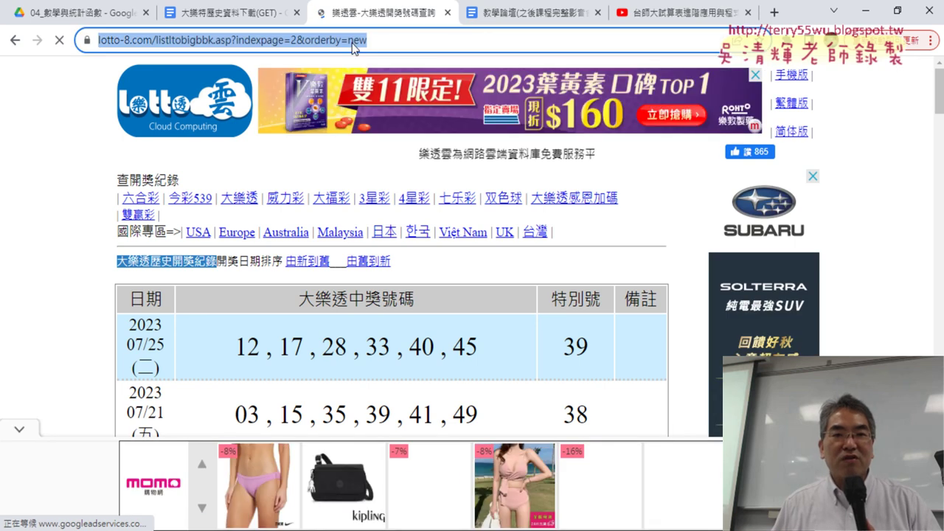
{"action": "left_click", "coordinate": [295, 43]}
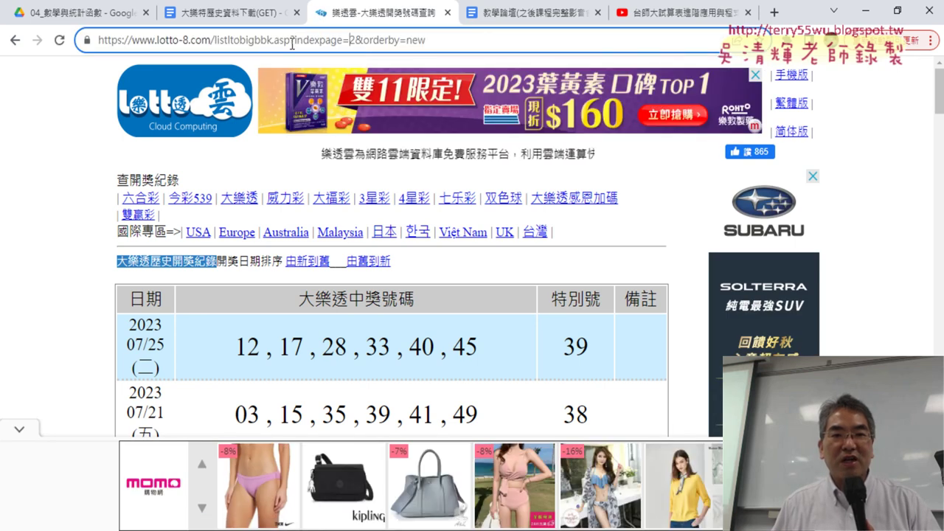
{"action": "key", "text": "shift+Right"}
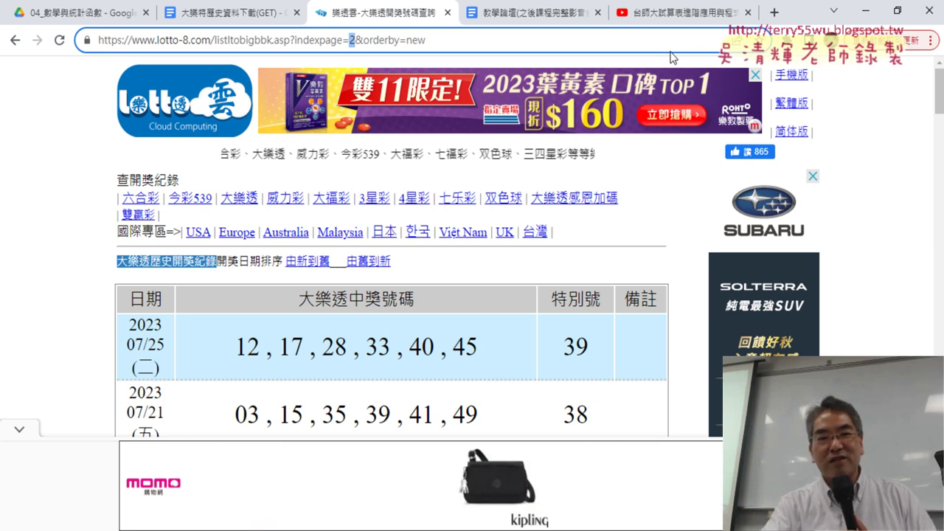
{"action": "type", "text": "3"}
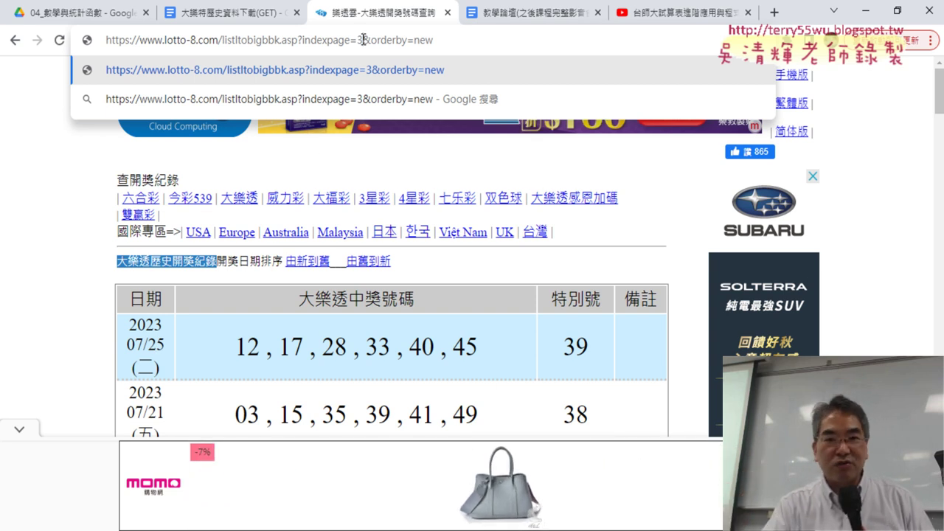
{"action": "key", "text": "Return"}
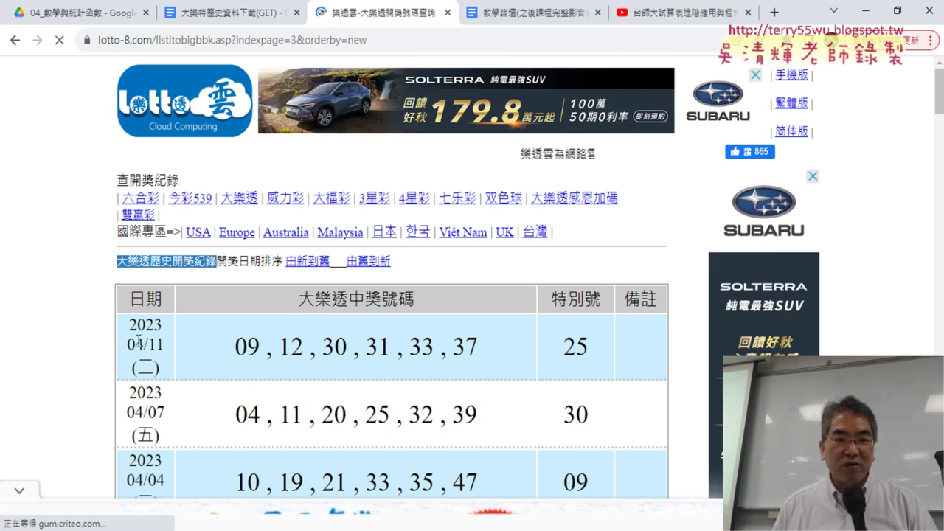
{"action": "mouse_move", "coordinate": [130, 318]}
{"action": "left_mouse_down"}
{"action": "mouse_move", "coordinate": [215, 363]}
{"action": "mouse_move", "coordinate": [595, 343]}
{"action": "left_mouse_up"}
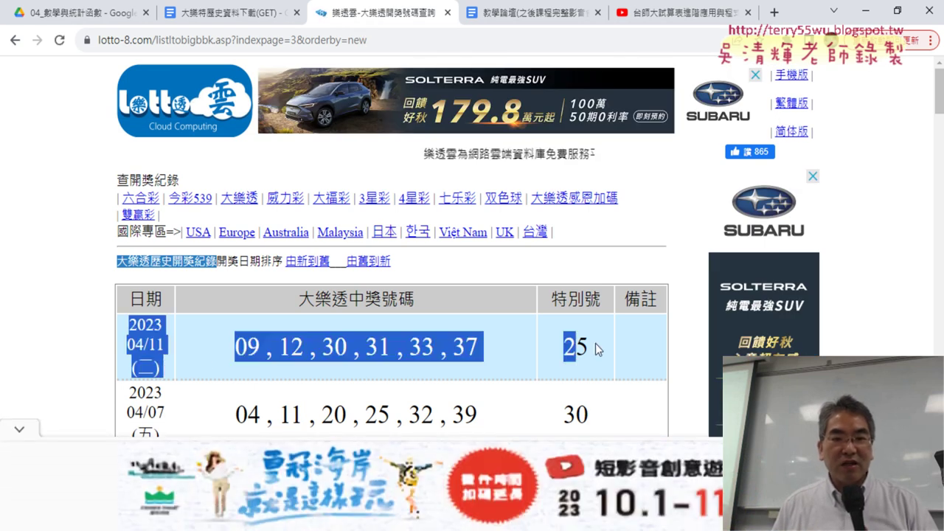
Change the address to indexpage=4 to load page 4, starting with the 2023/01/25 draw
{"action": "left_click", "coordinate": [303, 42]}
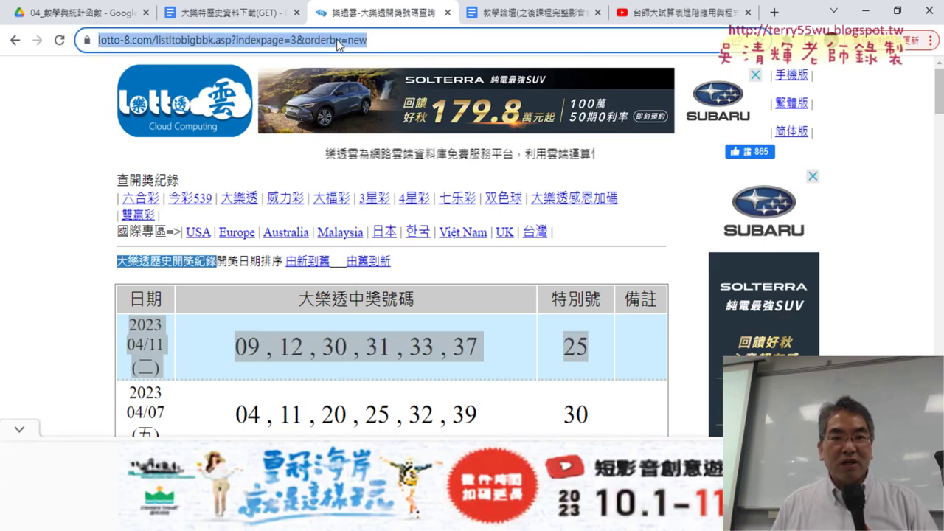
{"action": "left_click", "coordinate": [336, 39]}
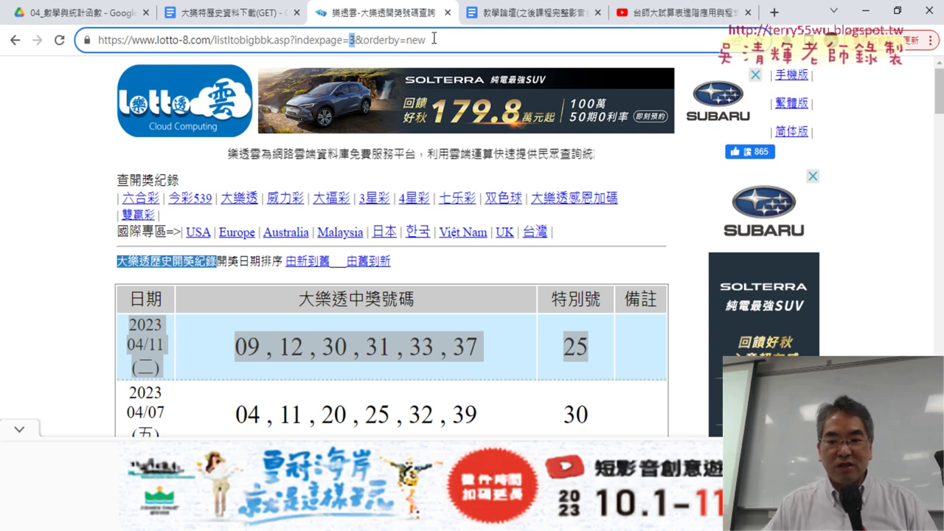
{"action": "type", "text": "4"}
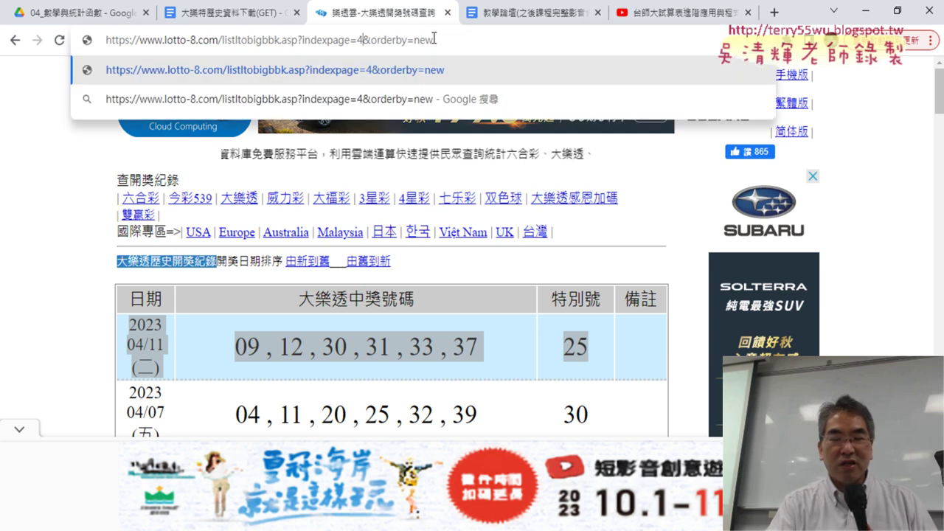
{"action": "key", "text": "Return"}
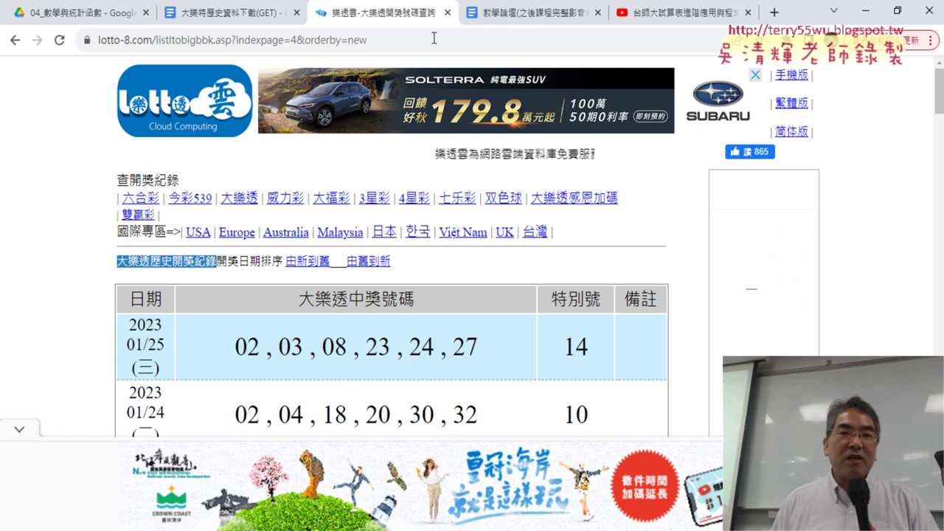
{"action": "left_click", "coordinate": [310, 48]}
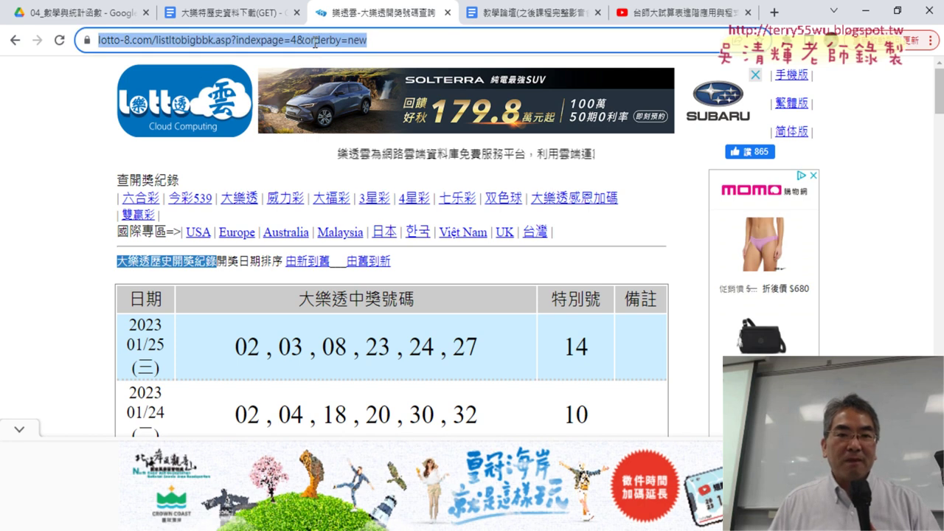
{"action": "left_click", "coordinate": [315, 43]}
{"action": "double_click", "coordinate": [352, 40]}
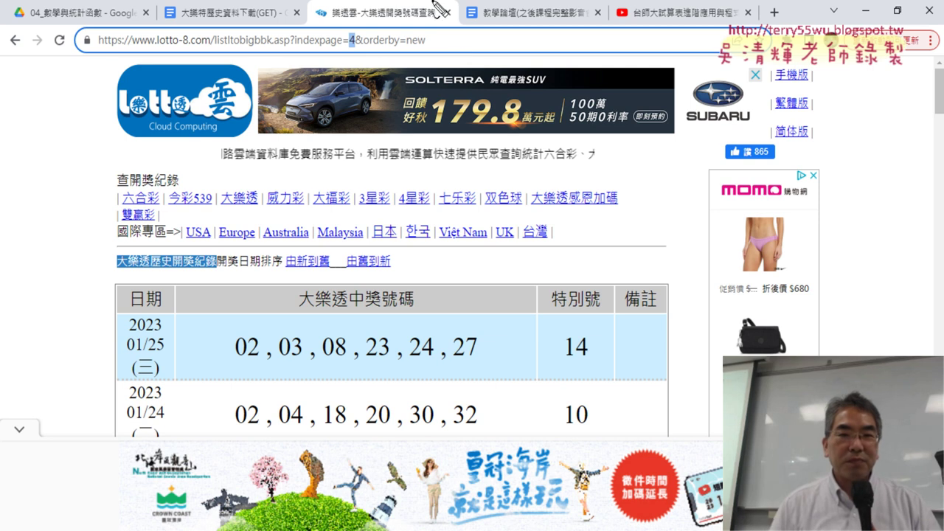
{"action": "left_click_drag", "start_coordinate": [118, 56], "coordinate": [392, 46]}
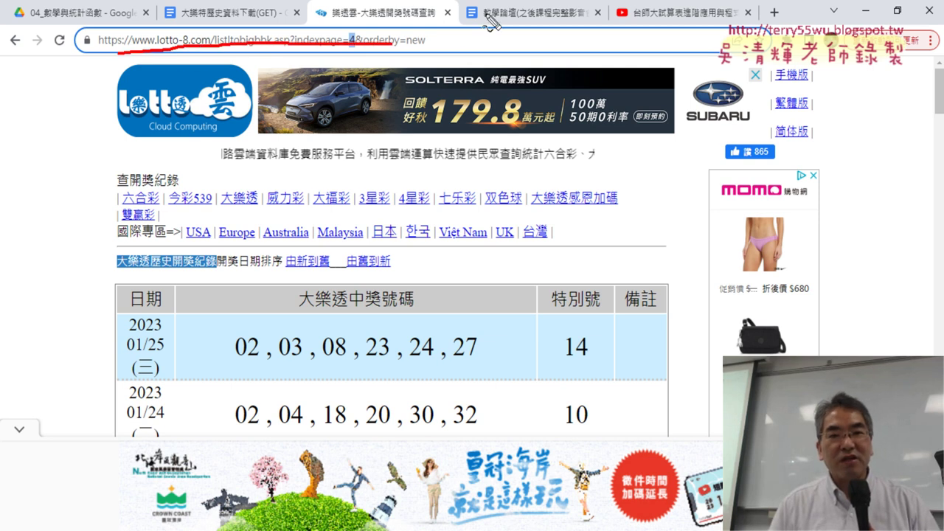
{"action": "mouse_move", "coordinate": [489, 22]}
{"action": "left_mouse_down"}
{"action": "mouse_move", "coordinate": [519, 15]}
{"action": "mouse_move", "coordinate": [578, 52]}
{"action": "left_mouse_up"}
{"action": "mouse_move", "coordinate": [572, 5]}
{"action": "left_mouse_down"}
{"action": "mouse_move", "coordinate": [601, 45]}
{"action": "mouse_move", "coordinate": [465, 70]}
{"action": "left_mouse_up"}
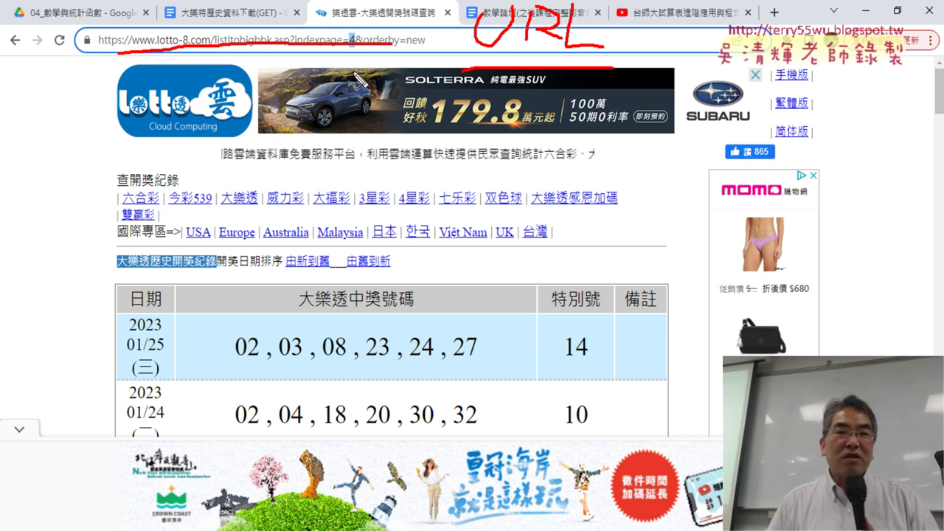
{"action": "left_click_drag", "start_coordinate": [286, 13], "coordinate": [295, 37]}
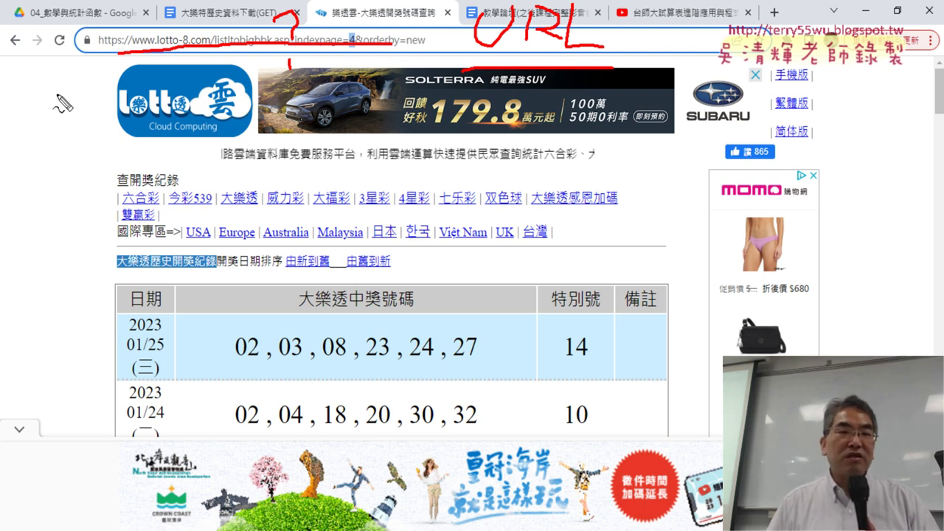
{"action": "left_click_drag", "start_coordinate": [54, 91], "coordinate": [53, 118]}
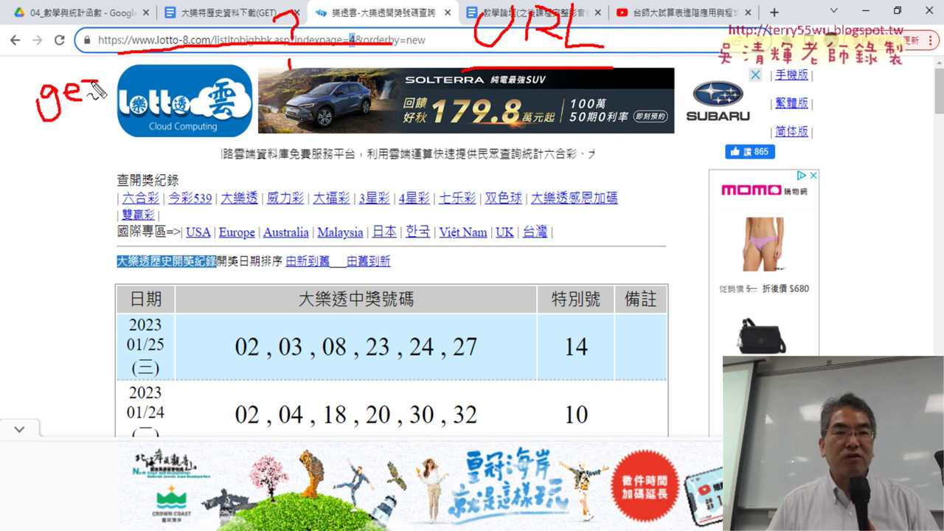
{"action": "mouse_move", "coordinate": [95, 68]}
{"action": "left_mouse_down"}
{"action": "mouse_move", "coordinate": [105, 115]}
{"action": "mouse_move", "coordinate": [35, 127]}
{"action": "mouse_move", "coordinate": [19, 67]}
{"action": "mouse_move", "coordinate": [127, 68]}
{"action": "mouse_move", "coordinate": [133, 131]}
{"action": "left_mouse_up"}
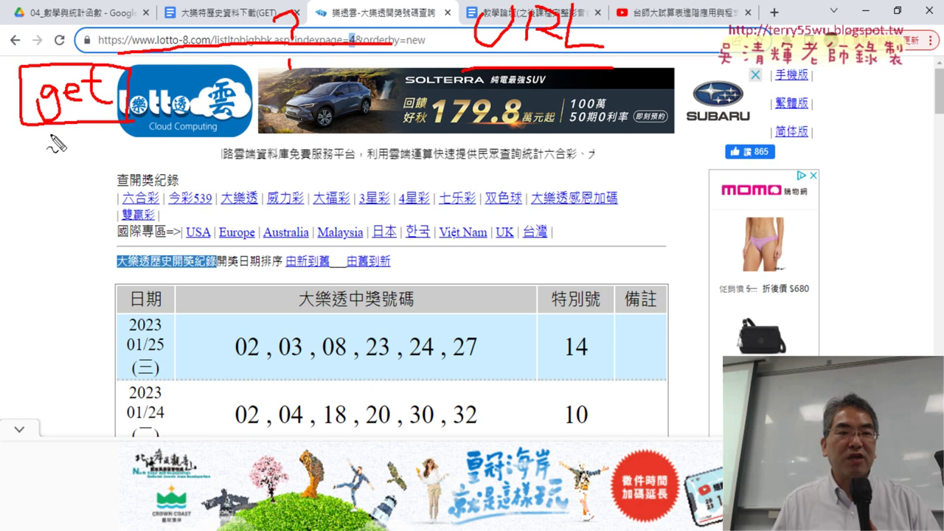
{"action": "left_click_drag", "start_coordinate": [51, 134], "coordinate": [113, 137]}
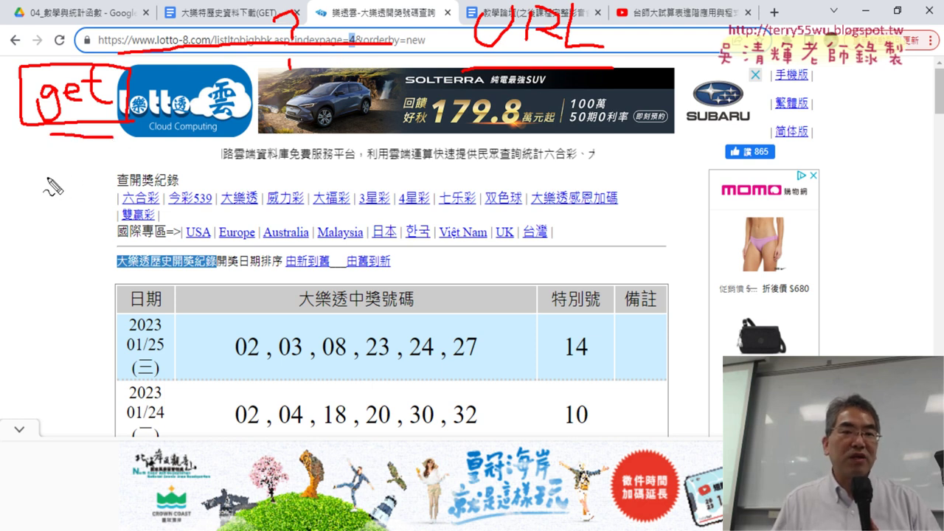
{"action": "left_click_drag", "start_coordinate": [39, 169], "coordinate": [36, 236]}
{"action": "mouse_move", "coordinate": [41, 175]}
{"action": "left_mouse_down"}
{"action": "mouse_move", "coordinate": [50, 199]}
{"action": "mouse_move", "coordinate": [74, 202]}
{"action": "left_mouse_up"}
{"action": "left_click_drag", "start_coordinate": [108, 173], "coordinate": [106, 202]}
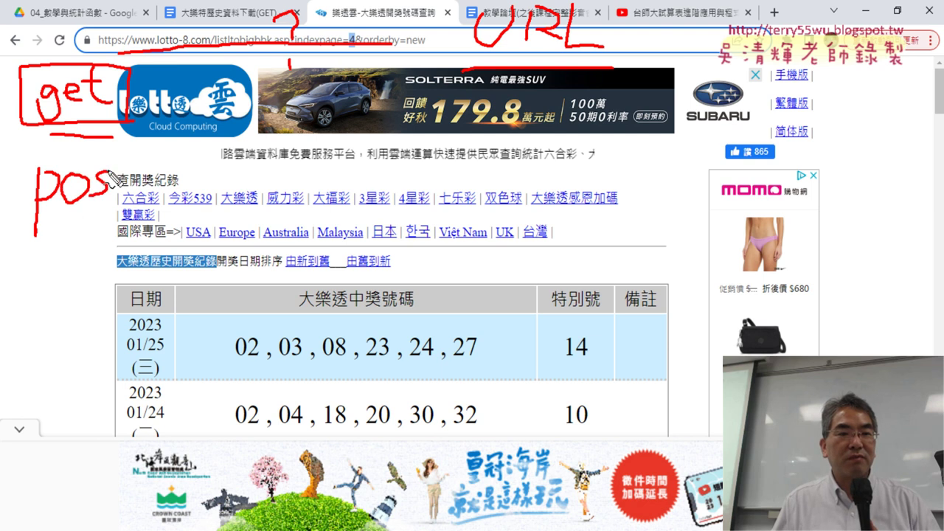
{"action": "mouse_move", "coordinate": [120, 161]}
{"action": "left_mouse_down"}
{"action": "mouse_move", "coordinate": [142, 158]}
{"action": "mouse_move", "coordinate": [124, 211]}
{"action": "mouse_move", "coordinate": [15, 224]}
{"action": "mouse_move", "coordinate": [110, 169]}
{"action": "mouse_move", "coordinate": [152, 219]}
{"action": "left_mouse_up"}
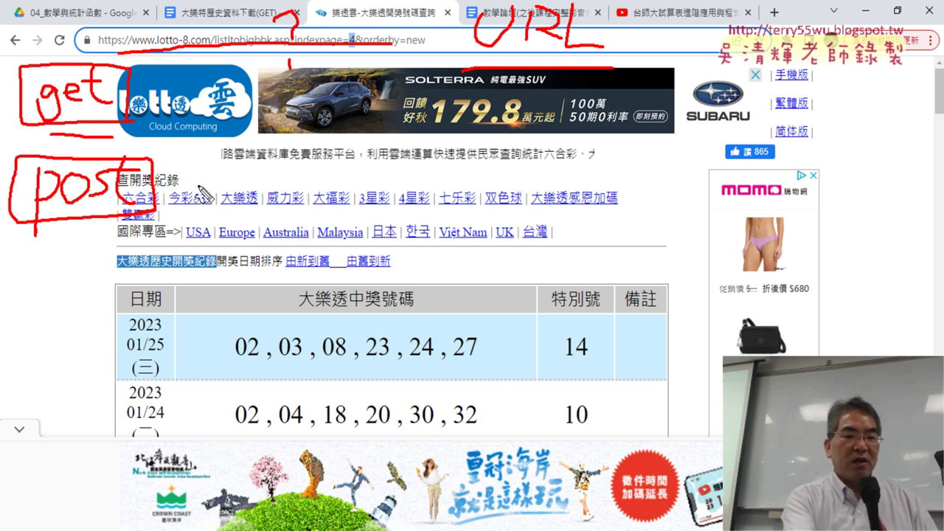
{"action": "key", "text": "Escape"}
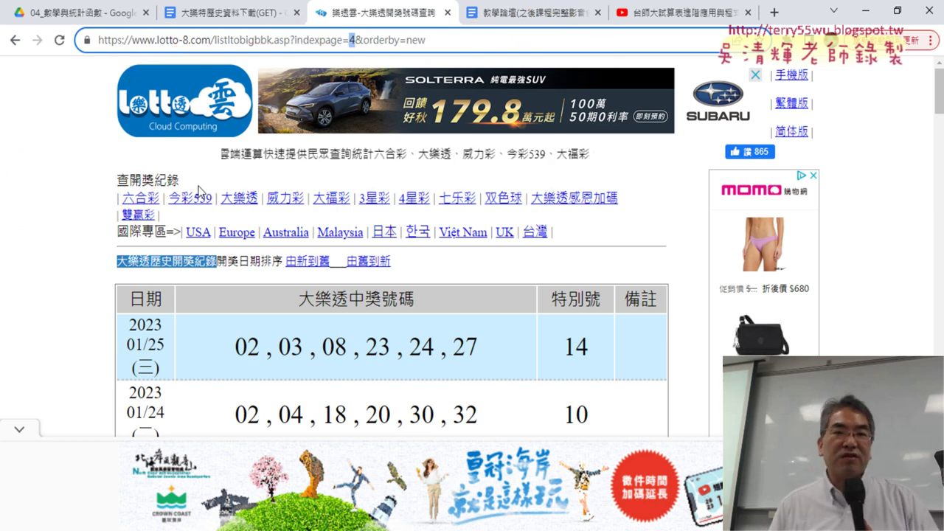
Skim the Google Docs download notes, then return to lotto-8.com history page 4
{"action": "left_click", "coordinate": [226, 14]}
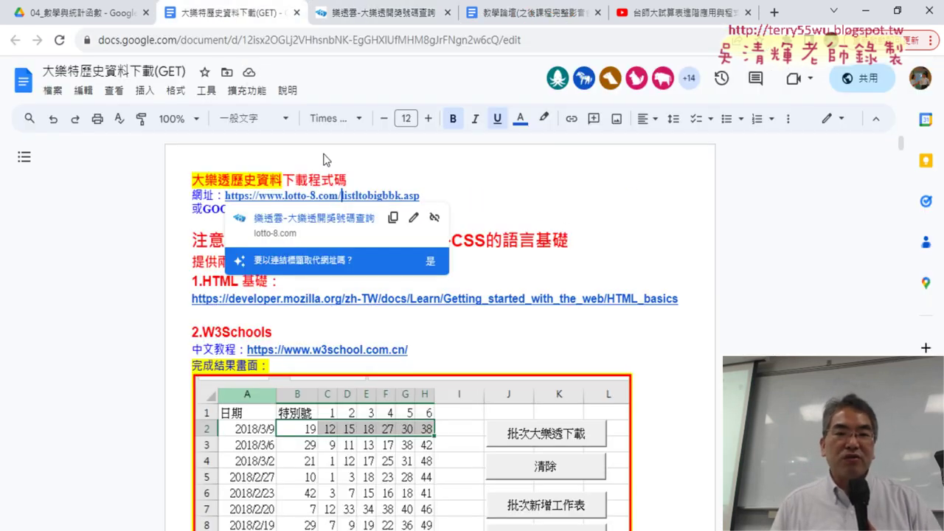
{"action": "scroll", "coordinate": [627, 230], "scroll_direction": "down", "scroll_amount": 4}
{"action": "scroll", "coordinate": [663, 230], "scroll_direction": "down", "scroll_amount": 3}
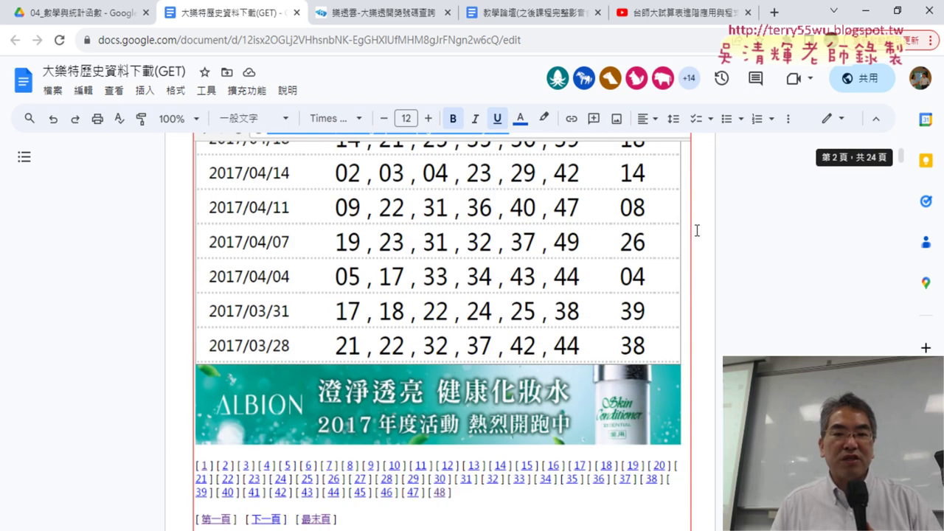
{"action": "scroll", "coordinate": [697, 231], "scroll_direction": "up", "scroll_amount": 4}
{"action": "scroll", "coordinate": [696, 231], "scroll_direction": "up", "scroll_amount": 1}
{"action": "scroll", "coordinate": [627, 250], "scroll_direction": "up", "scroll_amount": 1}
{"action": "scroll", "coordinate": [540, 268], "scroll_direction": "up", "scroll_amount": 1}
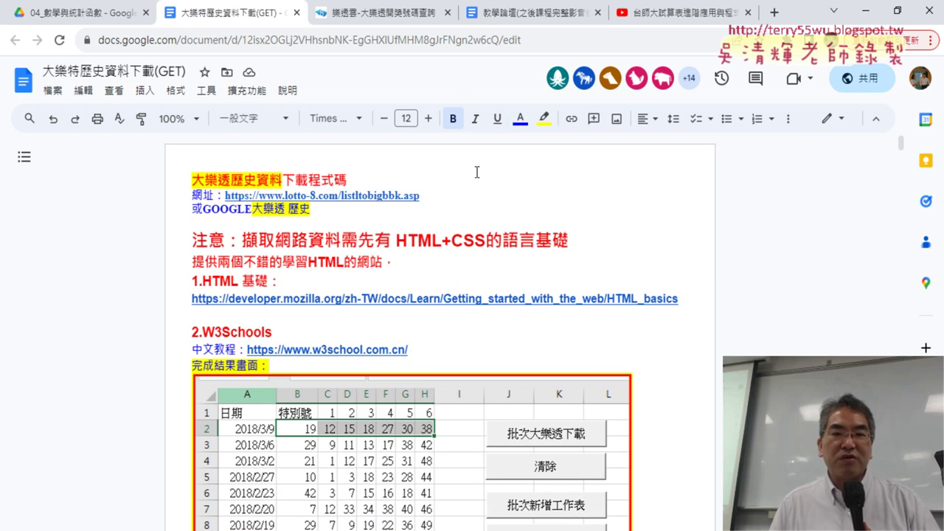
{"action": "left_click", "coordinate": [376, 12]}
{"action": "right_click", "coordinate": [686, 190]}
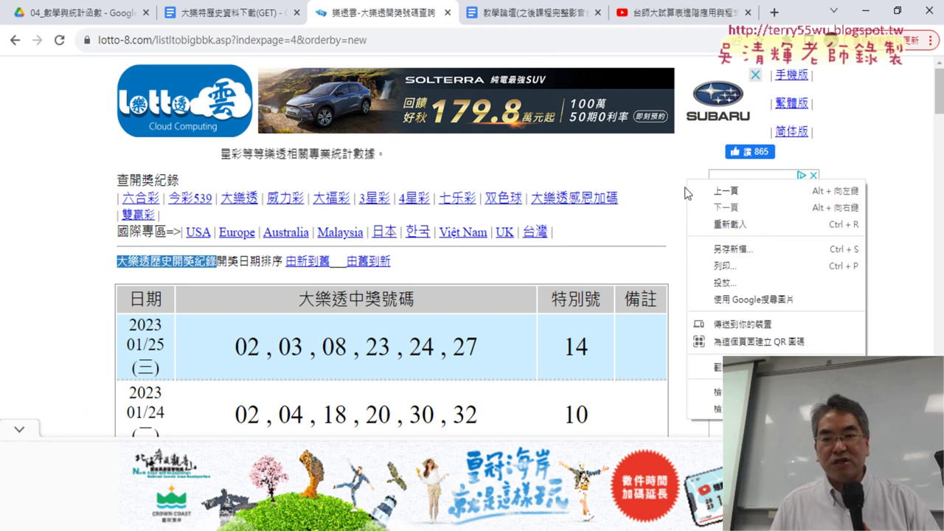
{"action": "left_click", "coordinate": [708, 391]}
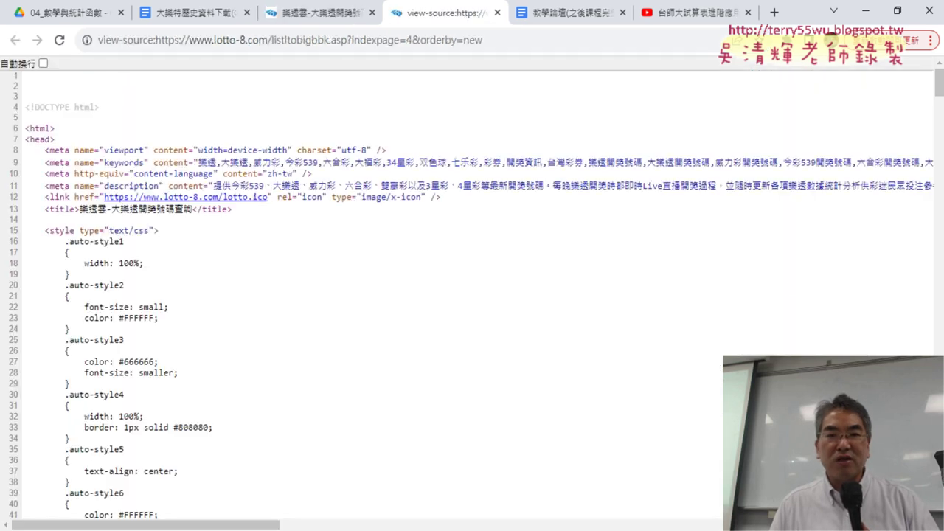
{"action": "scroll", "coordinate": [590, 350], "scroll_direction": "down", "scroll_amount": 4}
{"action": "scroll", "coordinate": [582, 347], "scroll_direction": "down", "scroll_amount": 3}
{"action": "scroll", "coordinate": [442, 258], "scroll_direction": "down", "scroll_amount": 2}
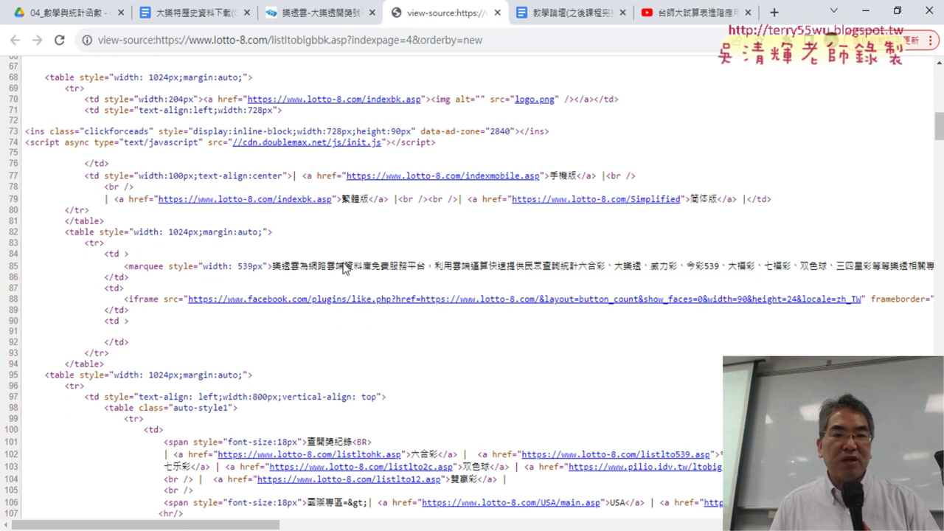
{"action": "scroll", "coordinate": [340, 314], "scroll_direction": "down", "scroll_amount": 1}
{"action": "scroll", "coordinate": [339, 314], "scroll_direction": "down", "scroll_amount": 5}
{"action": "scroll", "coordinate": [444, 312], "scroll_direction": "down", "scroll_amount": 5}
{"action": "scroll", "coordinate": [446, 311], "scroll_direction": "down", "scroll_amount": 4}
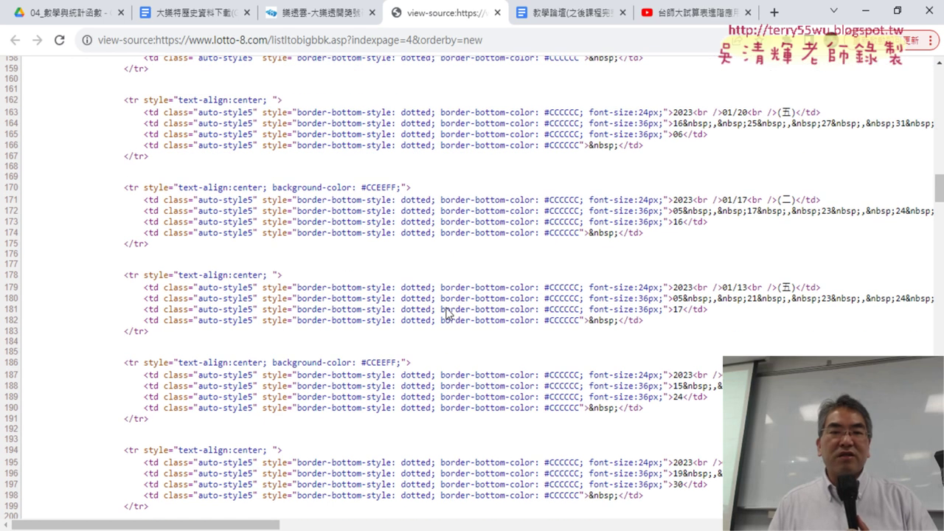
{"action": "scroll", "coordinate": [447, 310], "scroll_direction": "down", "scroll_amount": 5}
{"action": "scroll", "coordinate": [521, 204], "scroll_direction": "down", "scroll_amount": 2}
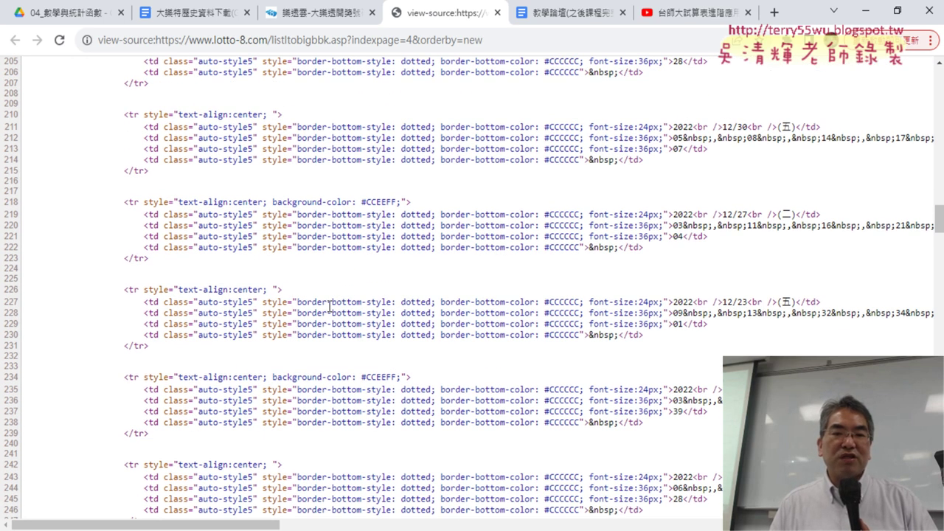
{"action": "scroll", "coordinate": [347, 310], "scroll_direction": "down", "scroll_amount": 5}
{"action": "scroll", "coordinate": [366, 312], "scroll_direction": "down", "scroll_amount": 6}
{"action": "scroll", "coordinate": [366, 312], "scroll_direction": "down", "scroll_amount": 3}
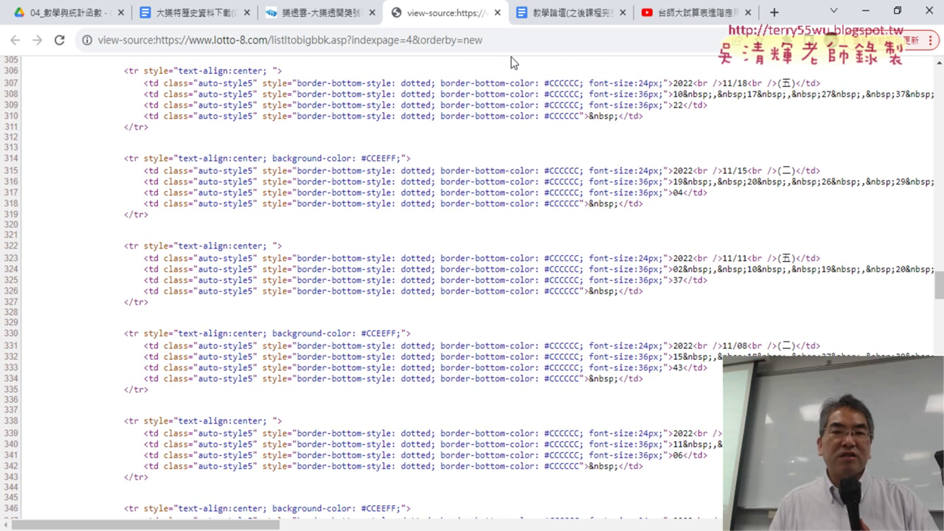
{"action": "left_click", "coordinate": [497, 13]}
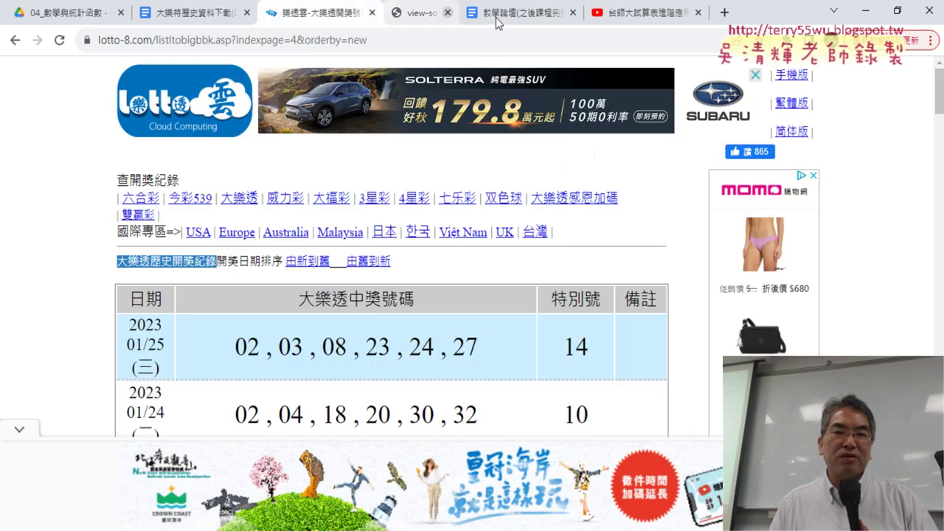
Scroll the Docs notes down to the 範例程式碼 VBA sample code section
{"action": "left_click", "coordinate": [203, 20]}
{"action": "scroll", "coordinate": [633, 299], "scroll_direction": "down", "scroll_amount": 10}
{"action": "scroll", "coordinate": [634, 299], "scroll_direction": "down", "scroll_amount": 3}
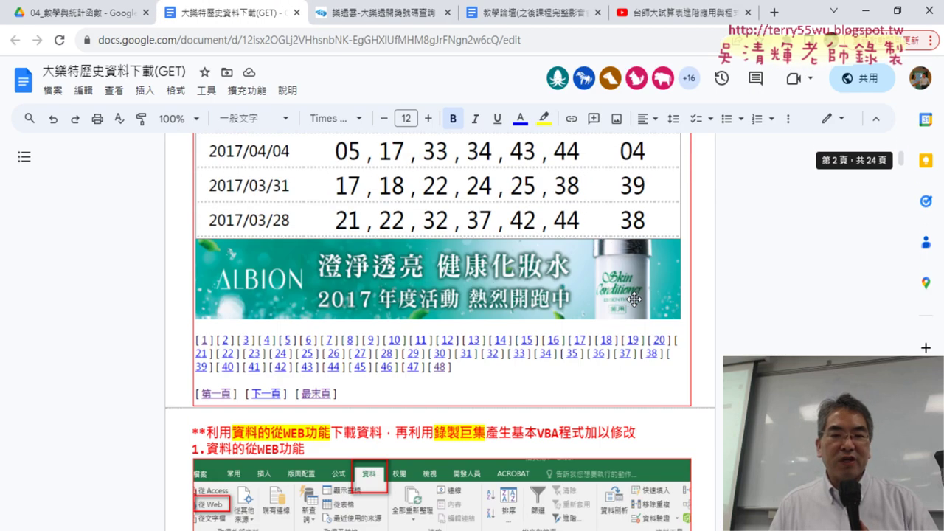
{"action": "scroll", "coordinate": [633, 300], "scroll_direction": "down", "scroll_amount": 4}
{"action": "scroll", "coordinate": [634, 299], "scroll_direction": "down", "scroll_amount": 1}
{"action": "scroll", "coordinate": [633, 299], "scroll_direction": "down", "scroll_amount": 2}
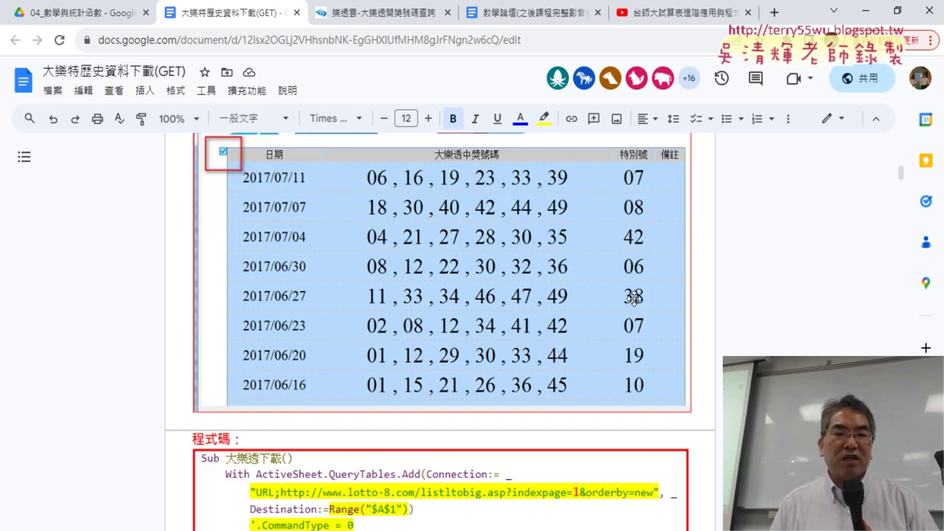
{"action": "scroll", "coordinate": [633, 300], "scroll_direction": "down", "scroll_amount": 2}
{"action": "scroll", "coordinate": [633, 299], "scroll_direction": "down", "scroll_amount": 2}
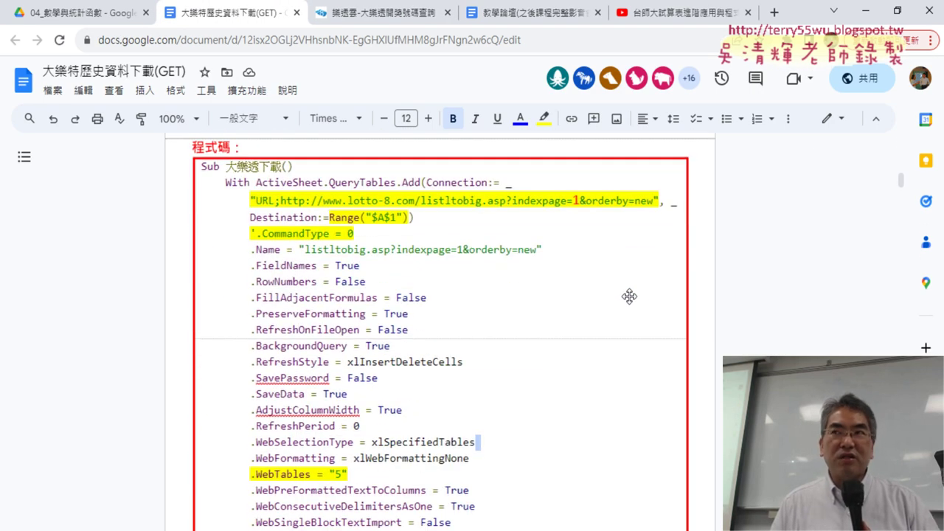
{"action": "scroll", "coordinate": [629, 296], "scroll_direction": "down", "scroll_amount": 3}
{"action": "scroll", "coordinate": [629, 298], "scroll_direction": "down", "scroll_amount": 2}
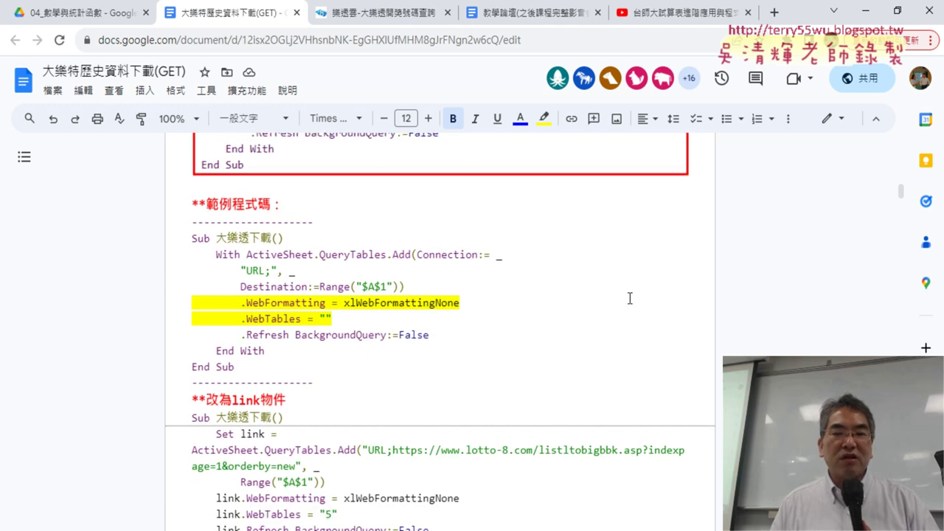
{"action": "scroll", "coordinate": [630, 298], "scroll_direction": "up", "scroll_amount": 5}
{"action": "scroll", "coordinate": [627, 295], "scroll_direction": "up", "scroll_amount": 1}
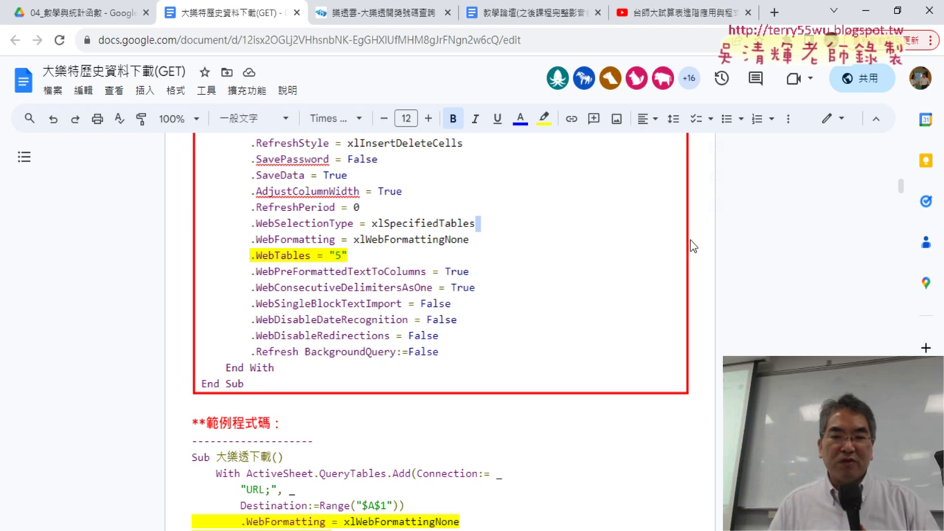
{"action": "scroll", "coordinate": [535, 316], "scroll_direction": "down", "scroll_amount": 3}
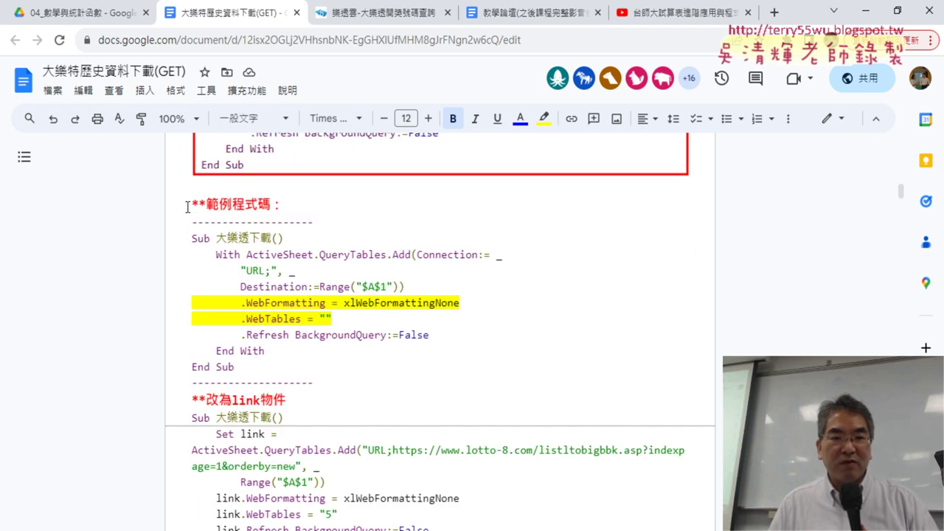
Select the sample QueryTables macro from Sub to End Sub, then return to the Drive folder
{"action": "left_click_drag", "start_coordinate": [187, 207], "coordinate": [368, 210]}
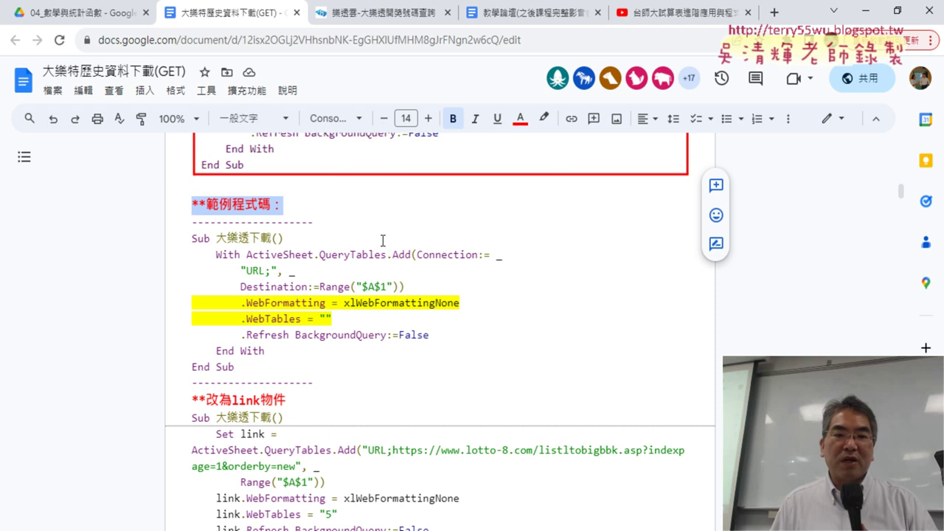
{"action": "left_click_drag", "start_coordinate": [236, 367], "coordinate": [190, 239]}
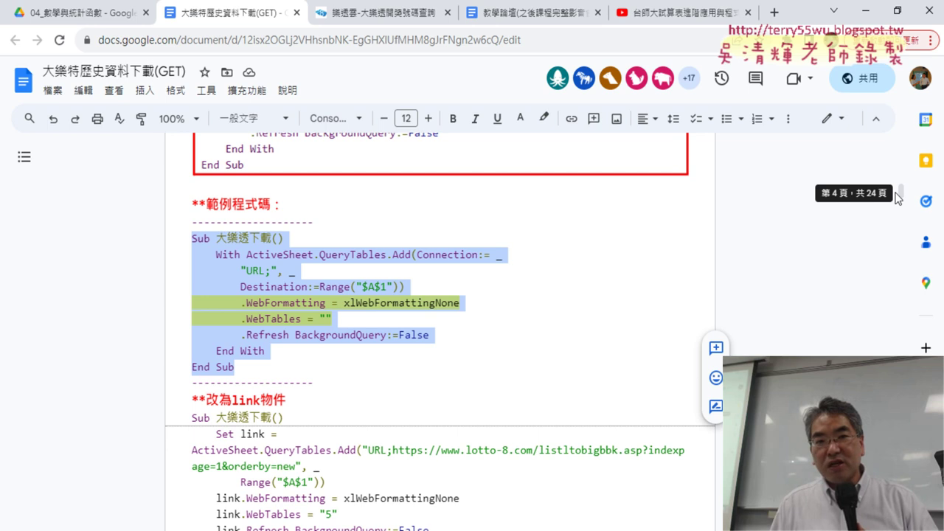
{"action": "left_click", "coordinate": [78, 15]}
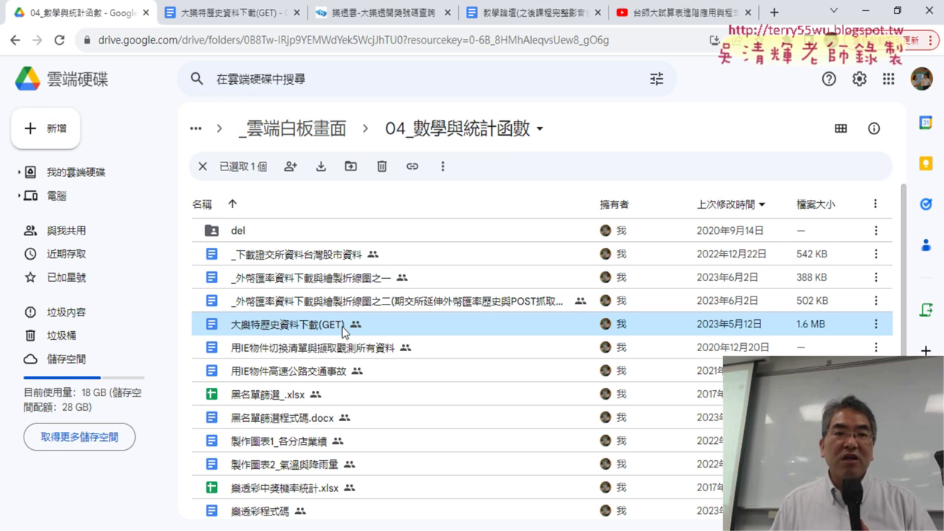
Return to the 大樂特歷史資料下載(GET) notes showing the 範例程式碼 macro
{"action": "left_click", "coordinate": [211, 15]}
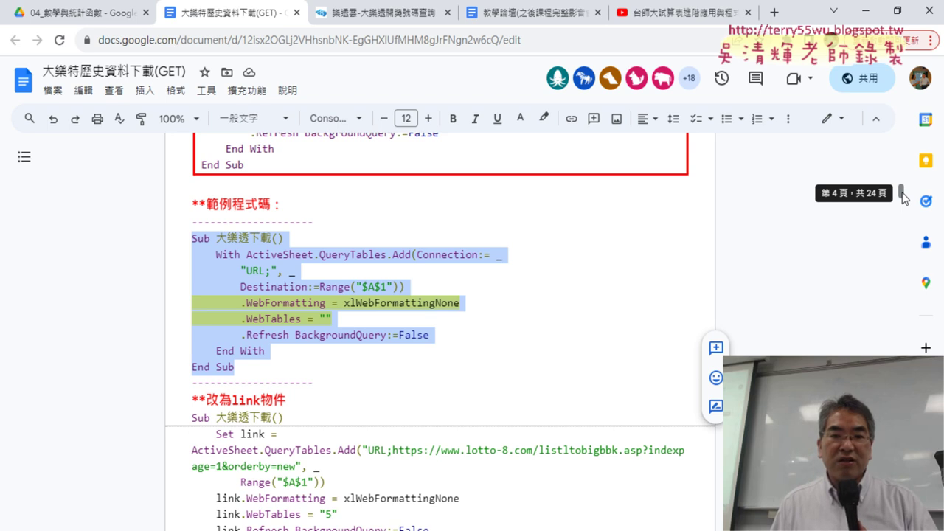
Select the whole sample macro in Docs, then launch Excel and create blank workbook 活頁簿1
{"action": "left_click", "coordinate": [194, 236]}
{"action": "left_click_drag", "start_coordinate": [191, 237], "coordinate": [270, 363]}
{"action": "key", "text": "ctrl+c"}
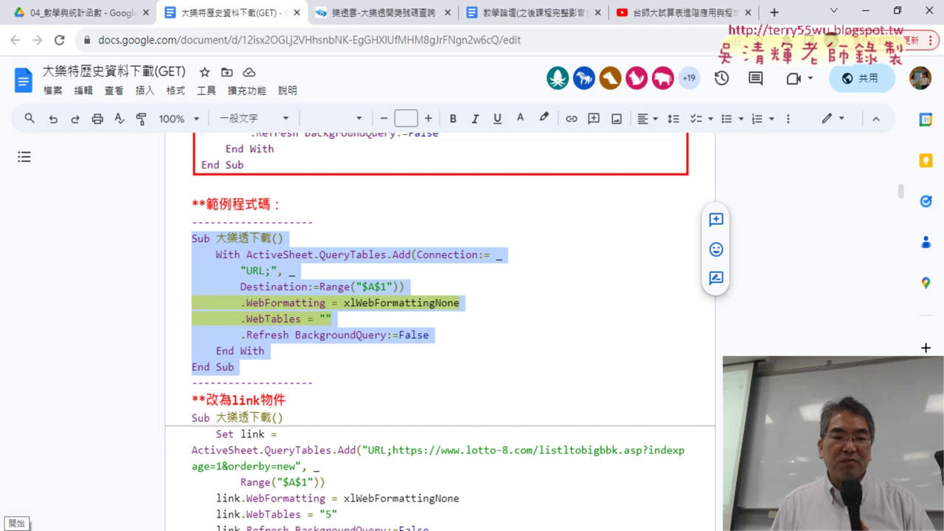
{"action": "left_click", "coordinate": [15, 525]}
{"action": "scroll", "coordinate": [126, 372], "scroll_direction": "down", "scroll_amount": 3}
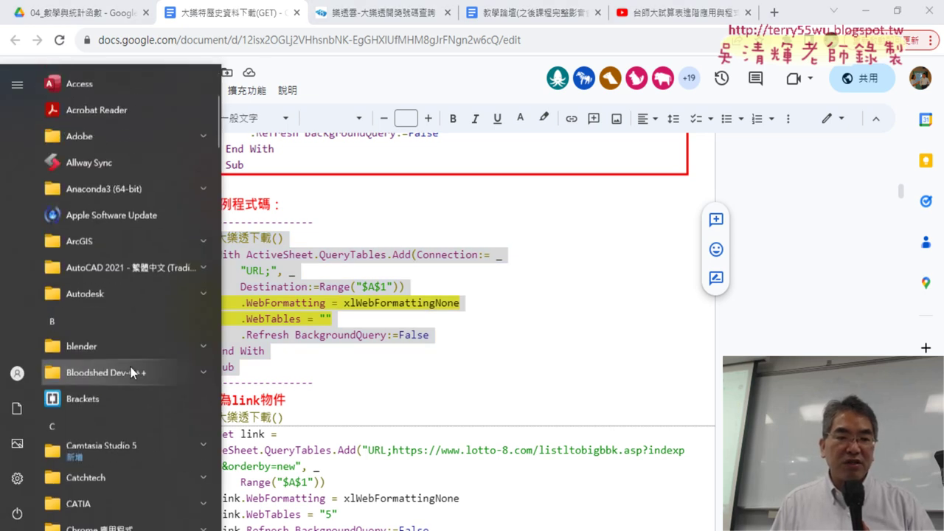
{"action": "scroll", "coordinate": [129, 361], "scroll_direction": "down", "scroll_amount": 5}
{"action": "scroll", "coordinate": [139, 357], "scroll_direction": "down", "scroll_amount": 2}
{"action": "left_click", "coordinate": [128, 444]}
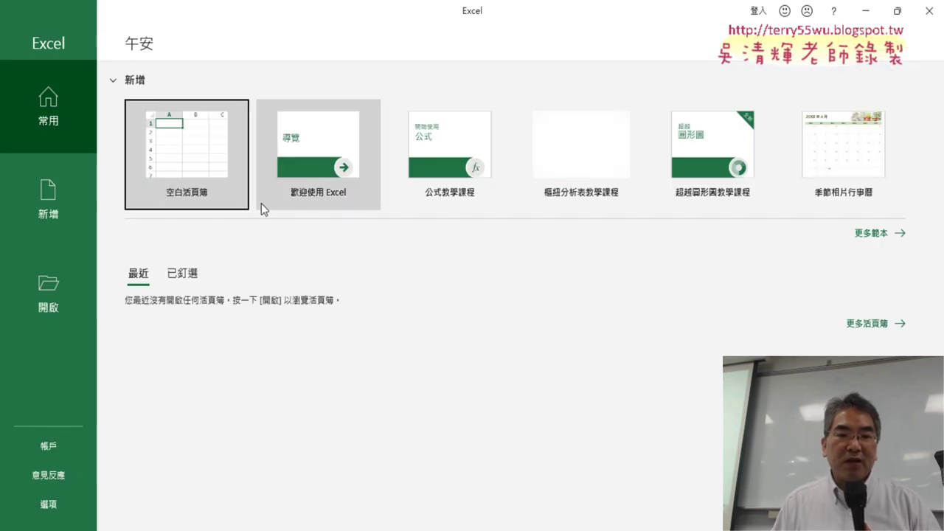
{"action": "left_click", "coordinate": [234, 184]}
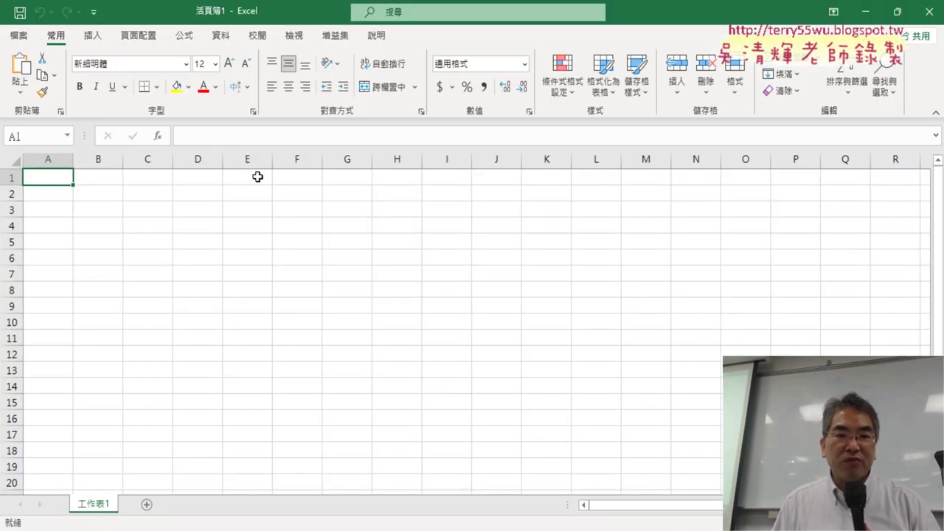
{"action": "left_click", "coordinate": [93, 11]}
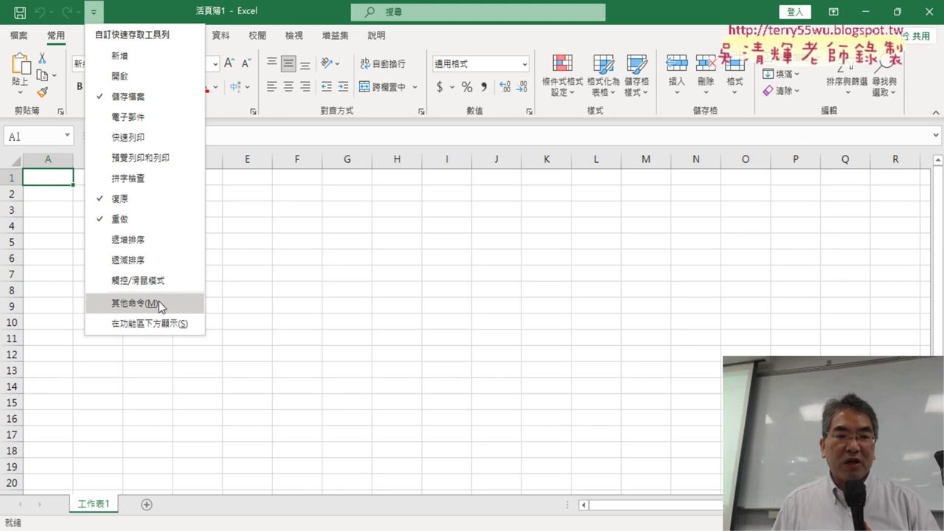
Enable the Developer tab through Customize Ribbon in Excel Options
{"action": "left_click", "coordinate": [158, 307]}
{"action": "left_click", "coordinate": [225, 214]}
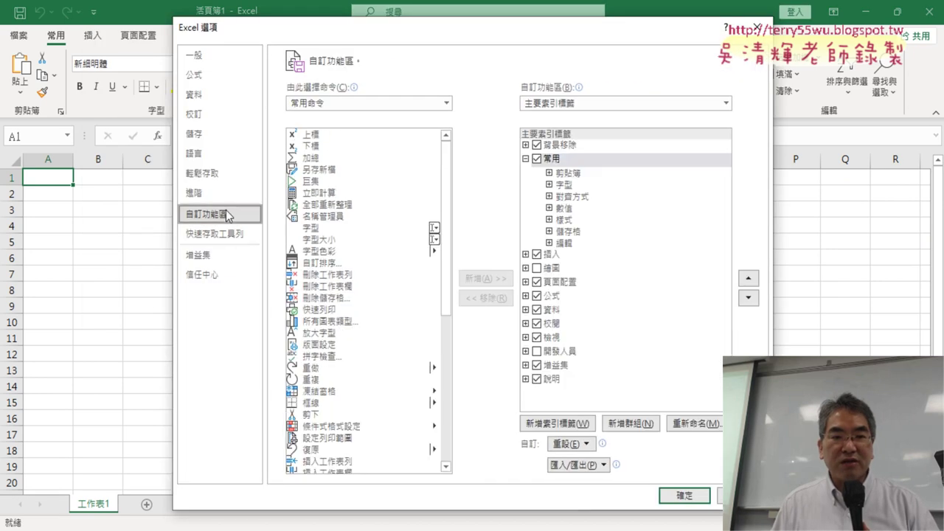
{"action": "left_click", "coordinate": [543, 353]}
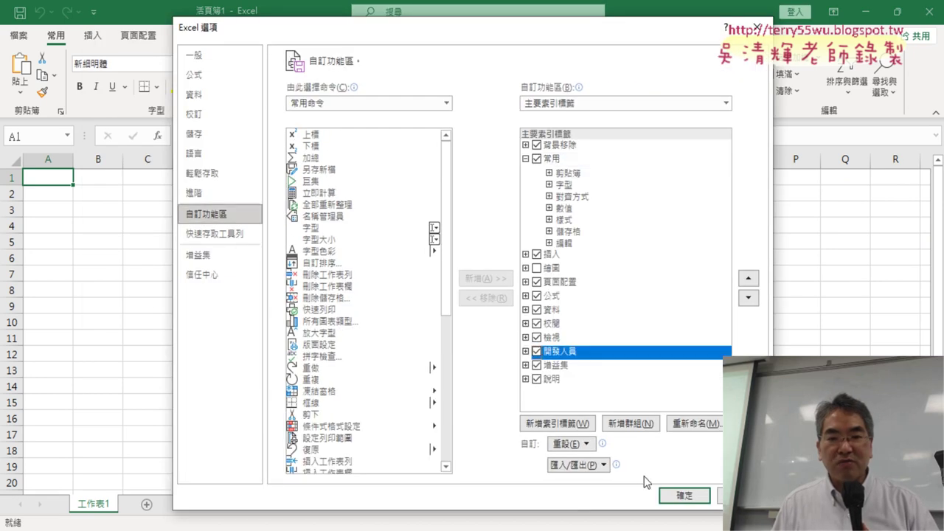
{"action": "left_click", "coordinate": [679, 494]}
Open the Visual Basic editor and insert a new Module1 into 活頁簿1's project
{"action": "left_click", "coordinate": [341, 35]}
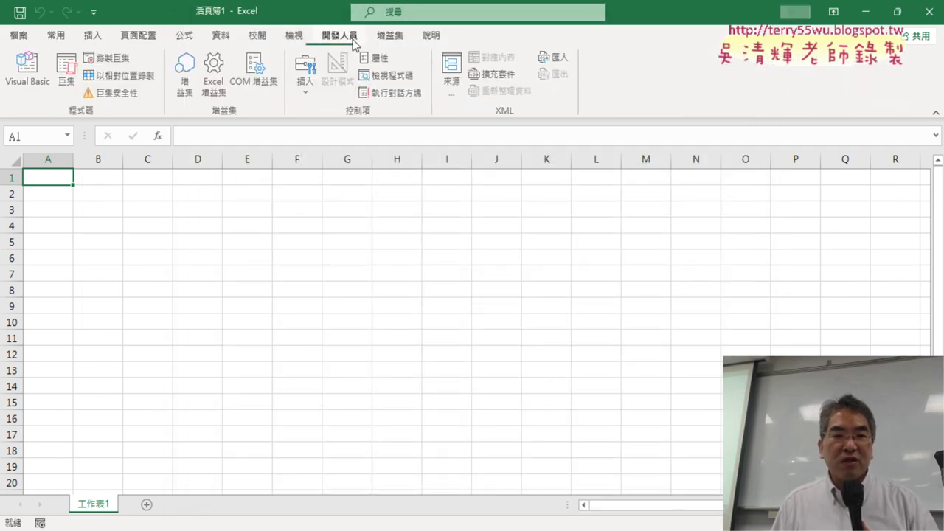
{"action": "left_click", "coordinate": [33, 86]}
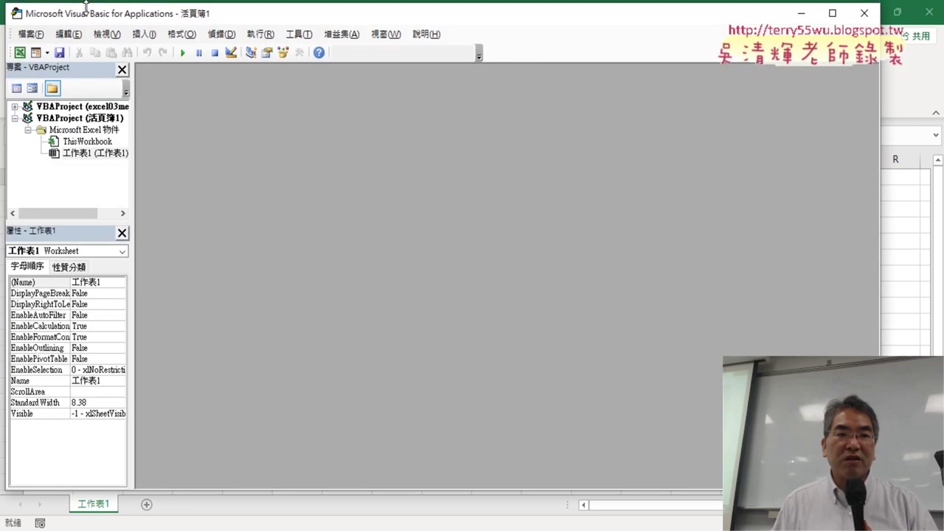
{"action": "left_click_drag", "start_coordinate": [85, 18], "coordinate": [124, 68]}
{"action": "left_click_drag", "start_coordinate": [65, 81], "coordinate": [374, 78]}
{"action": "left_click_drag", "start_coordinate": [455, 86], "coordinate": [230, 58]}
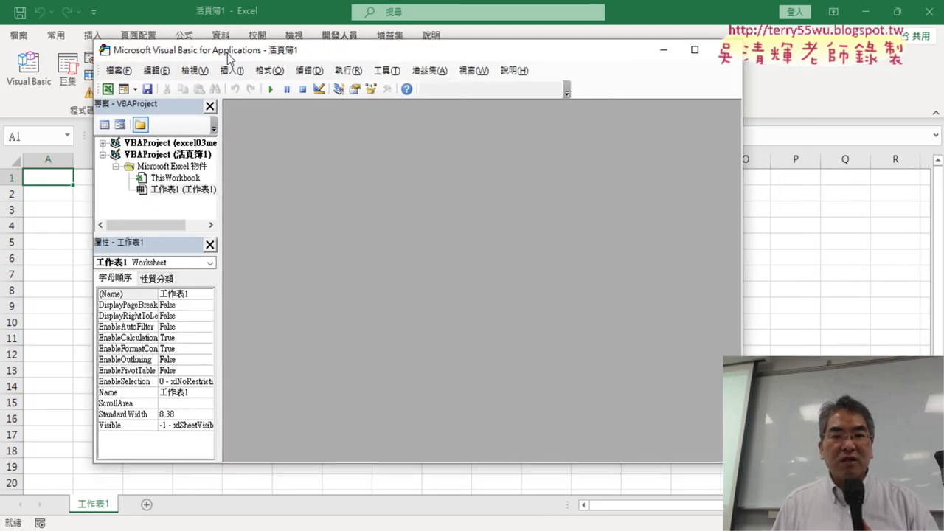
{"action": "left_click_drag", "start_coordinate": [202, 226], "coordinate": [202, 284]}
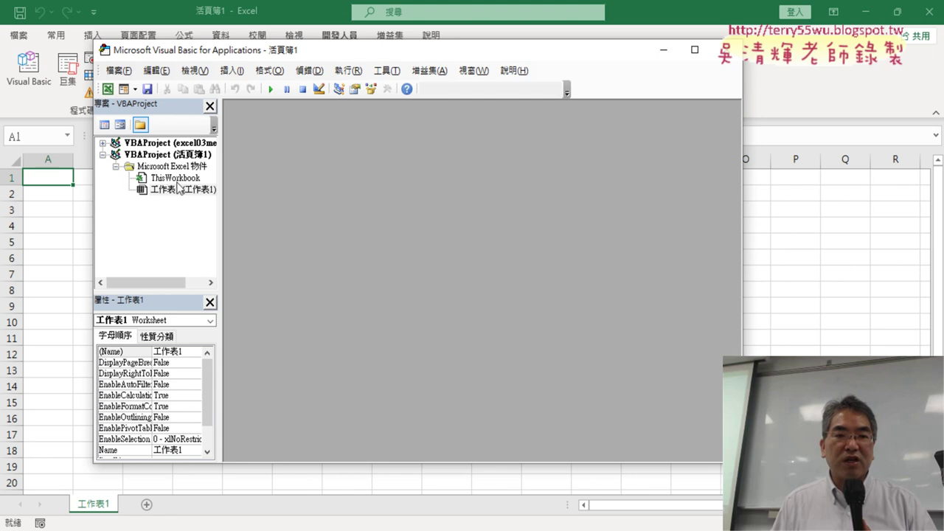
{"action": "right_click", "coordinate": [161, 177]}
{"action": "mouse_move", "coordinate": [227, 250]}
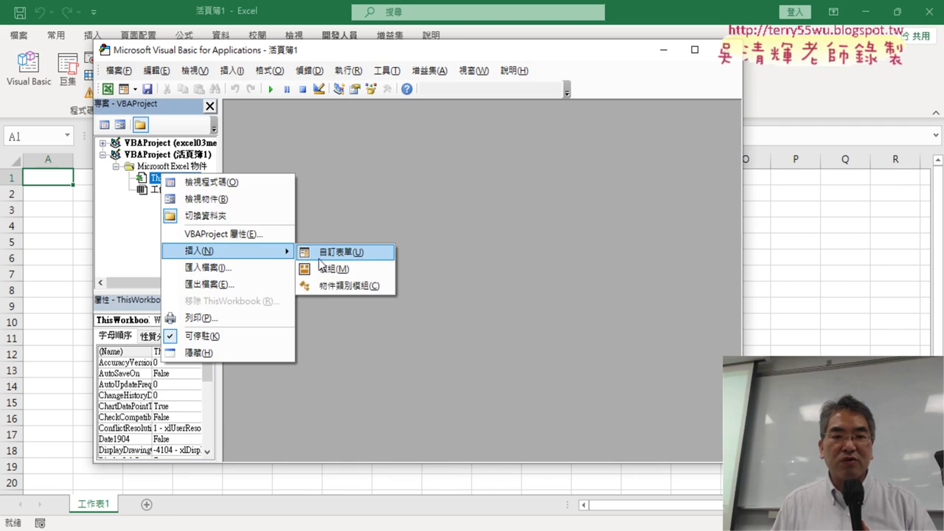
{"action": "left_click", "coordinate": [328, 269]}
{"action": "double_click", "coordinate": [373, 151]}
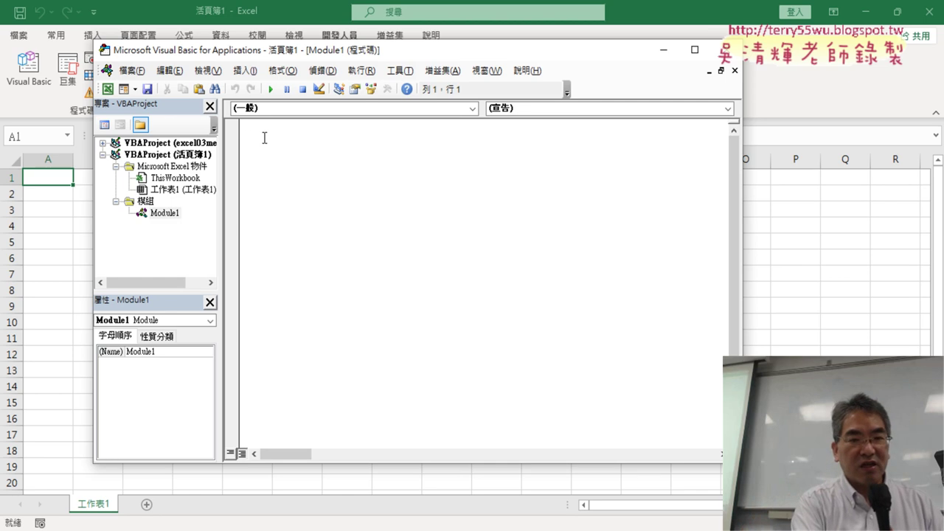
Paste the copied 大樂透下載 QueryTables macro from Google Docs into Module1
{"action": "type", "text": "台師大試算表進階應用與程式設計2023A班第8次上課"}
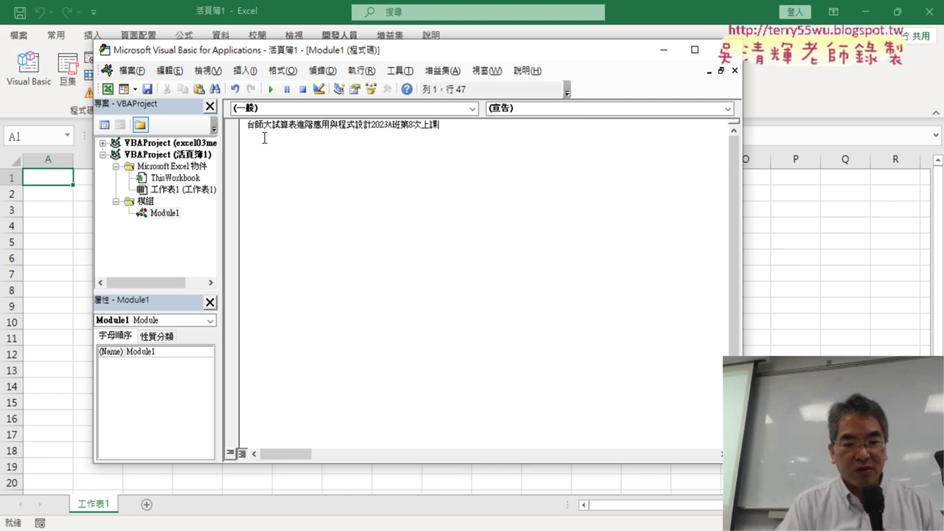
{"action": "key", "text": "ctrl+z"}
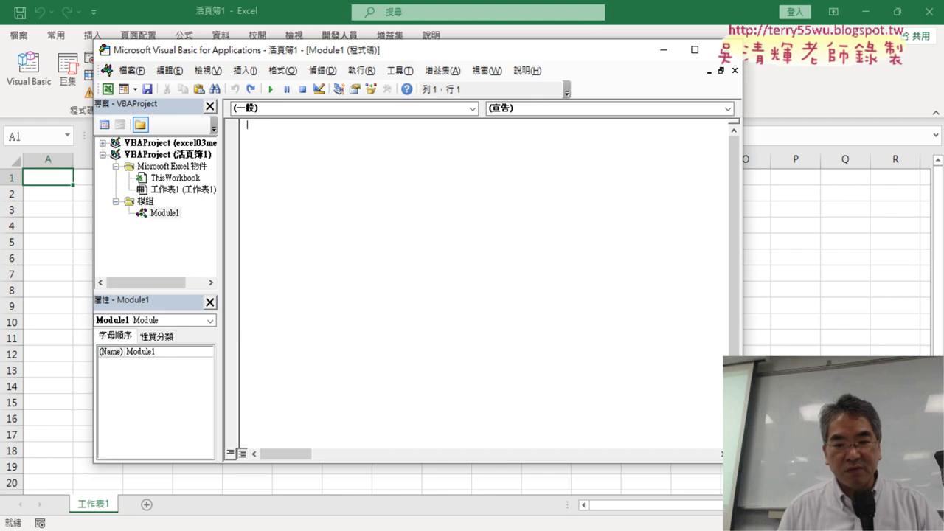
{"action": "key", "text": "alt+Tab"}
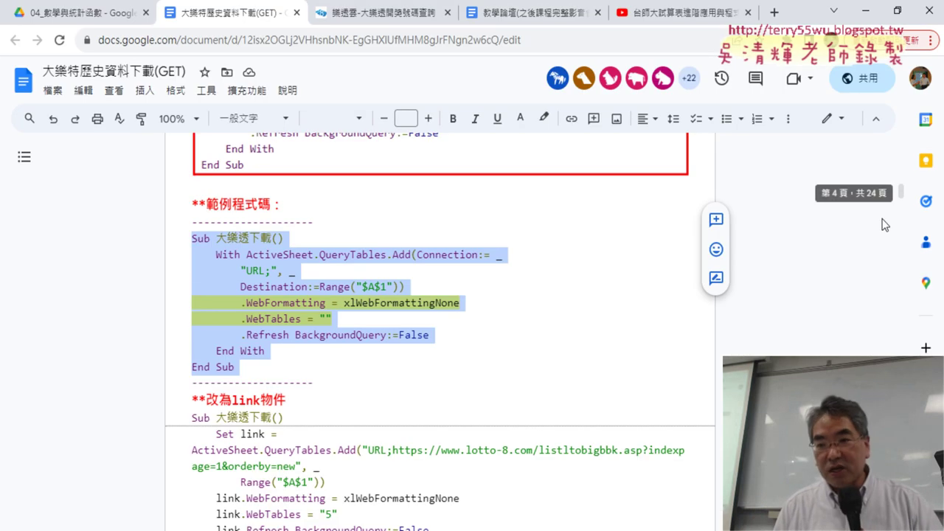
{"action": "key", "text": "alt+Tab"}
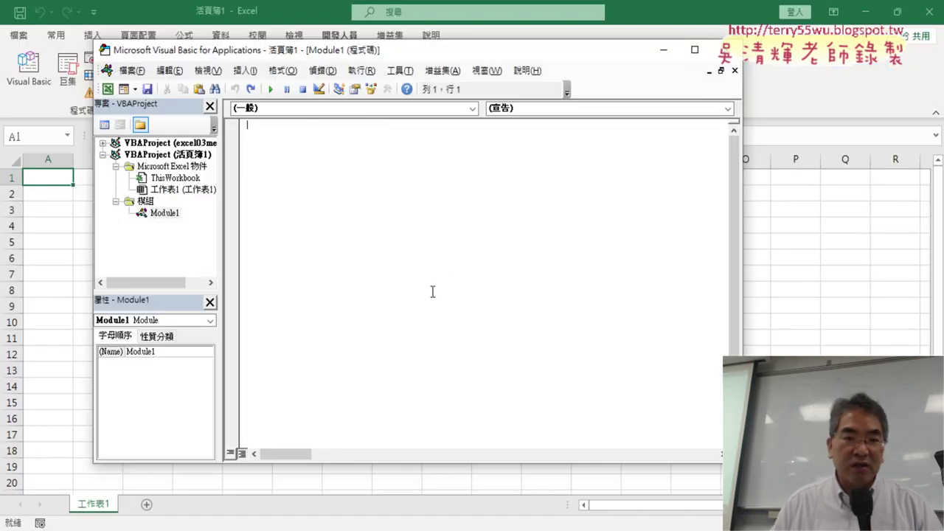
{"action": "key", "text": "ctrl+v"}
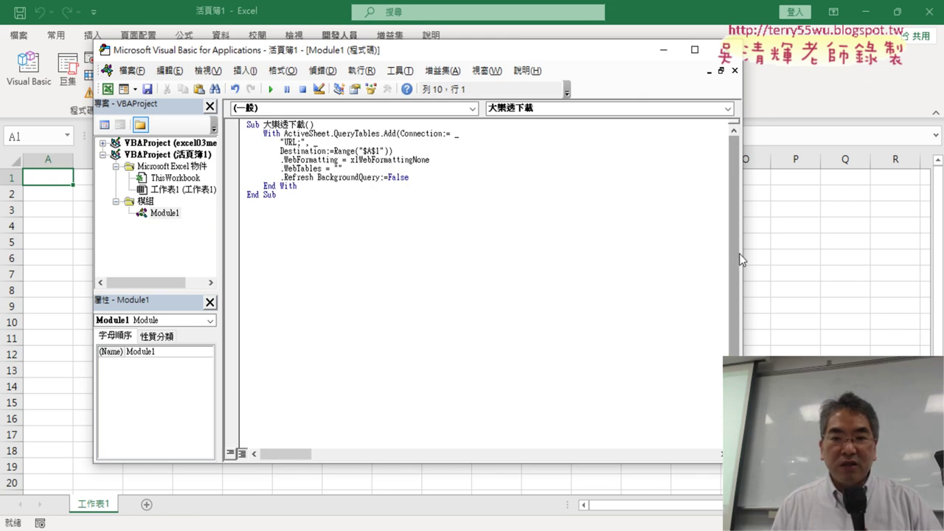
{"action": "left_click_drag", "start_coordinate": [741, 254], "coordinate": [846, 256]}
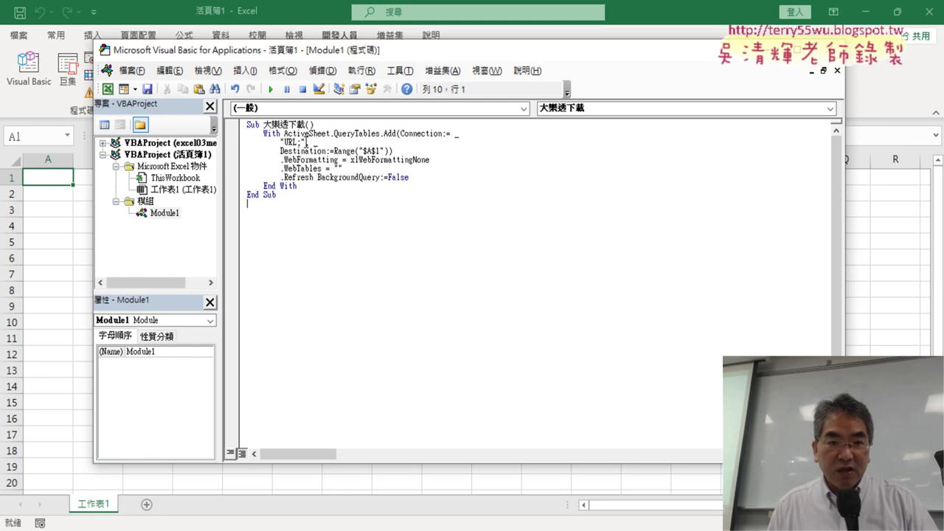
Set the VBA editor code font size to 14 in Options > Editor Format
{"action": "left_click", "coordinate": [400, 70]}
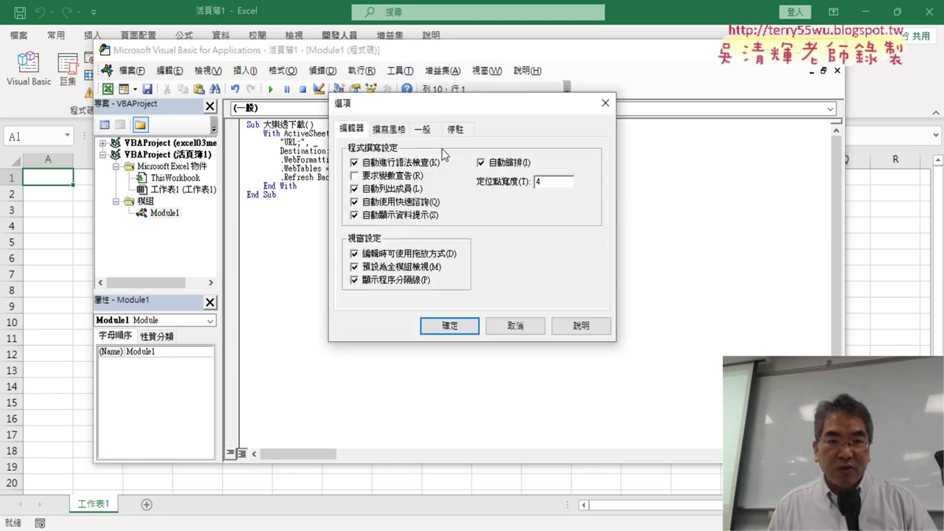
{"action": "left_click", "coordinate": [388, 128]}
{"action": "left_click", "coordinate": [537, 195]}
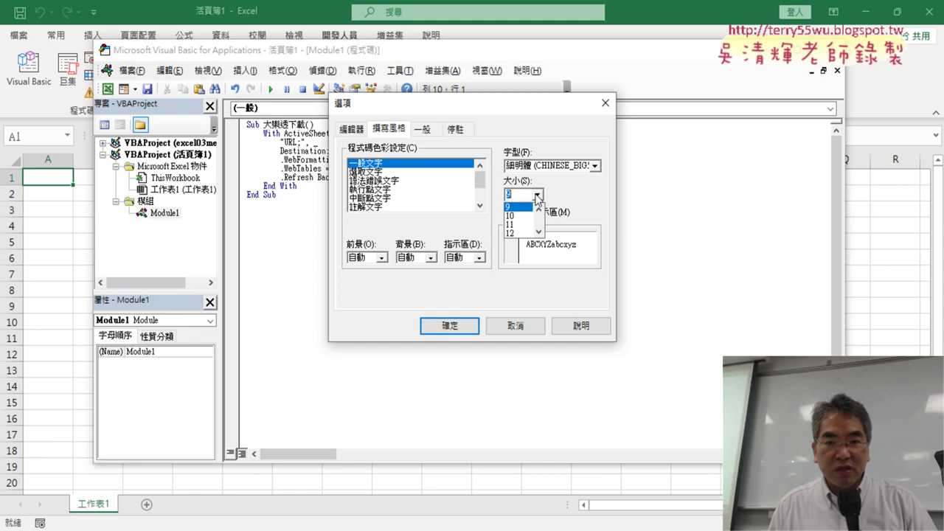
{"action": "scroll", "coordinate": [521, 222], "scroll_direction": "down", "scroll_amount": 1}
{"action": "left_click", "coordinate": [521, 233]}
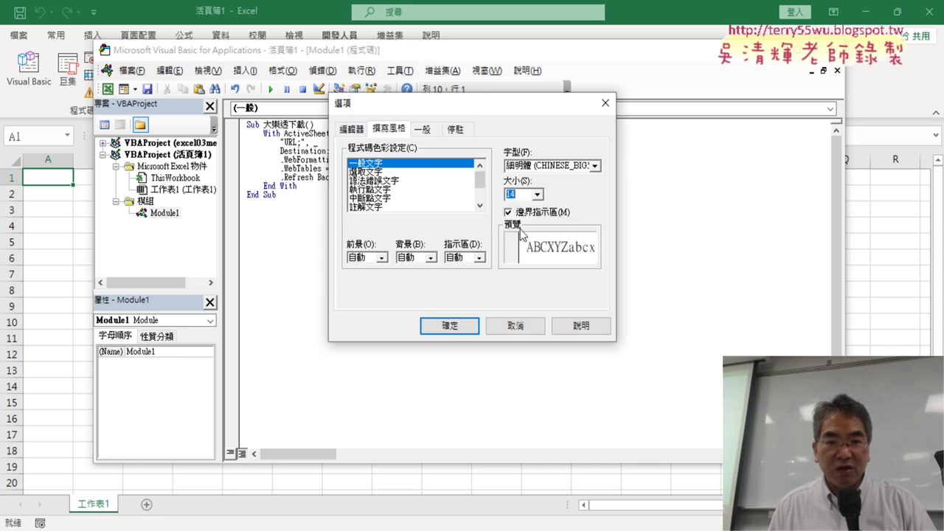
{"action": "left_click", "coordinate": [473, 321]}
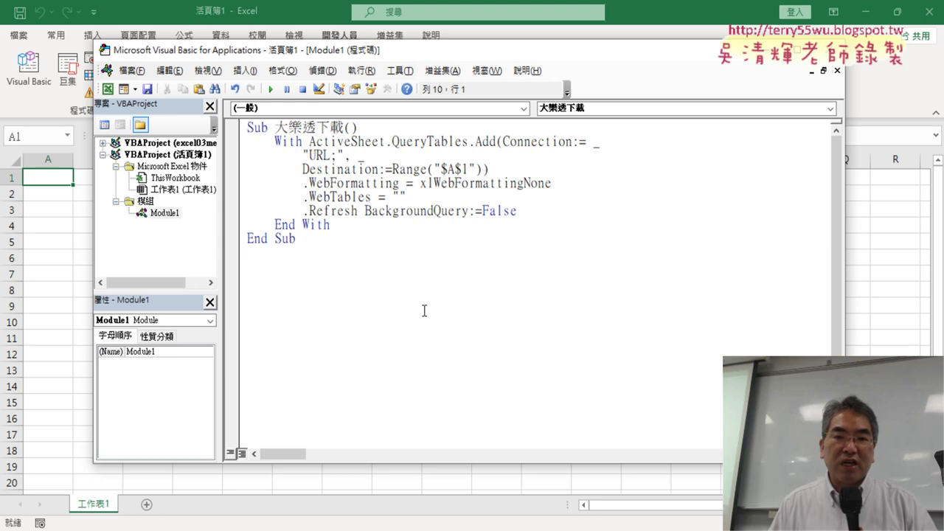
Load lotto-8 draw history page 1 by changing indexpage=4 to 1 in Chrome's address
{"action": "double_click", "coordinate": [314, 155]}
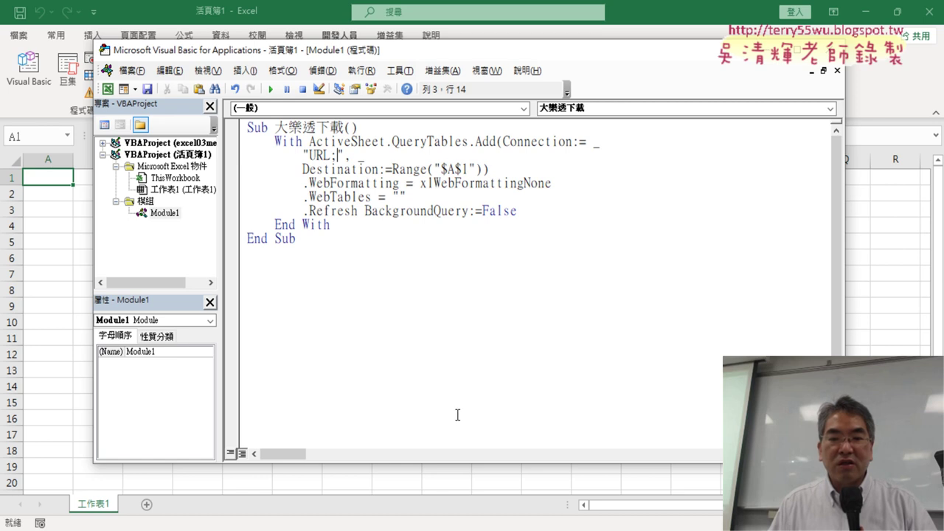
{"action": "key", "text": "alt+Tab"}
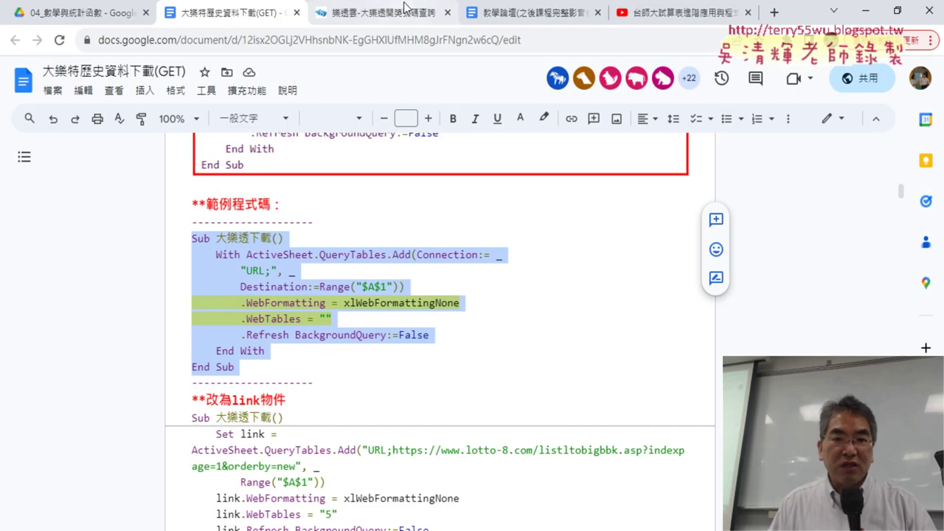
{"action": "left_click", "coordinate": [394, 15]}
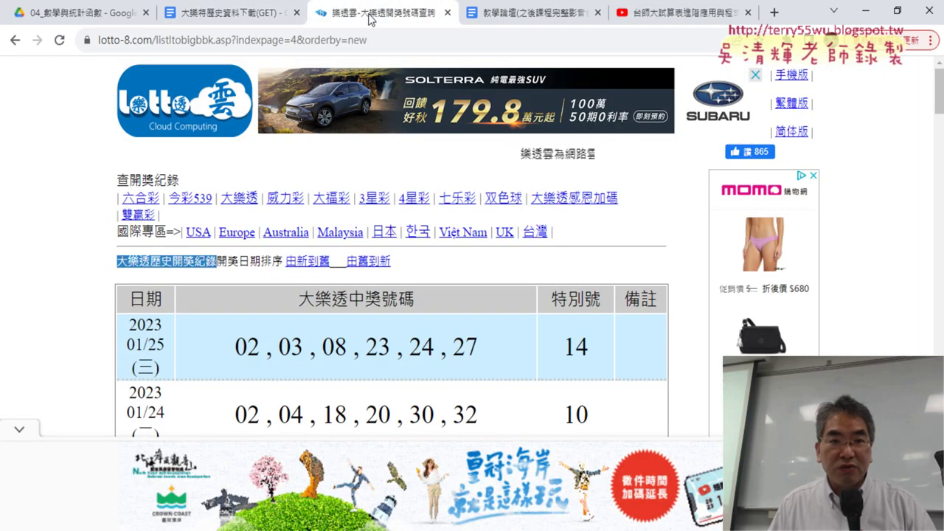
{"action": "left_click", "coordinate": [308, 47]}
{"action": "left_click", "coordinate": [308, 44]}
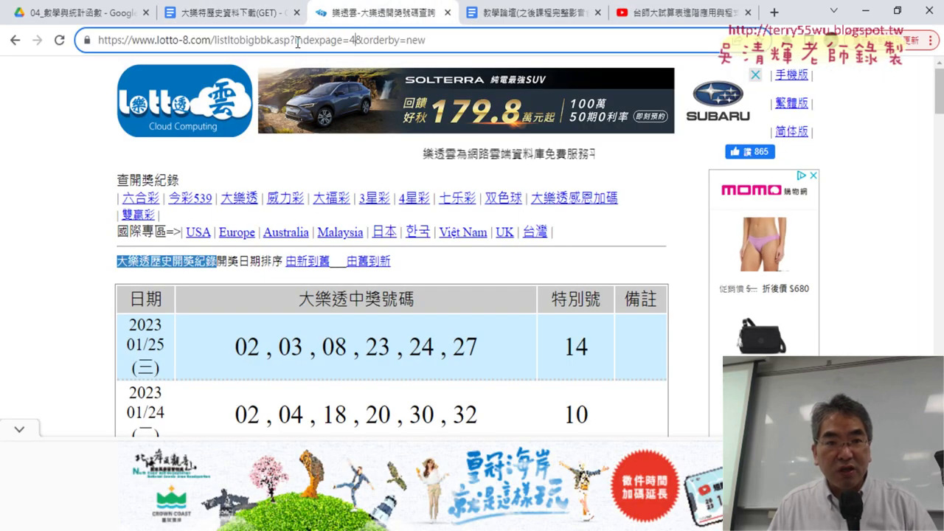
{"action": "double_click", "coordinate": [352, 39]}
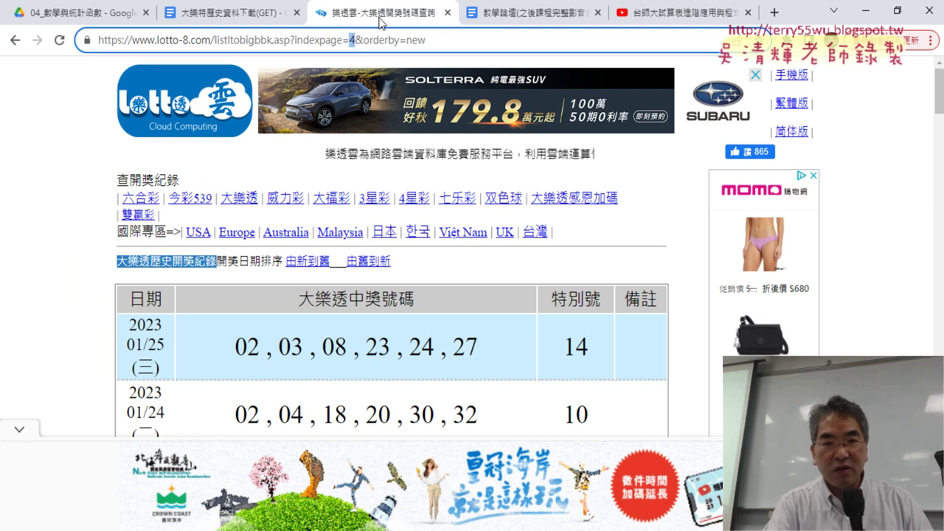
{"action": "type", "text": "1"}
{"action": "key", "text": "Return"}
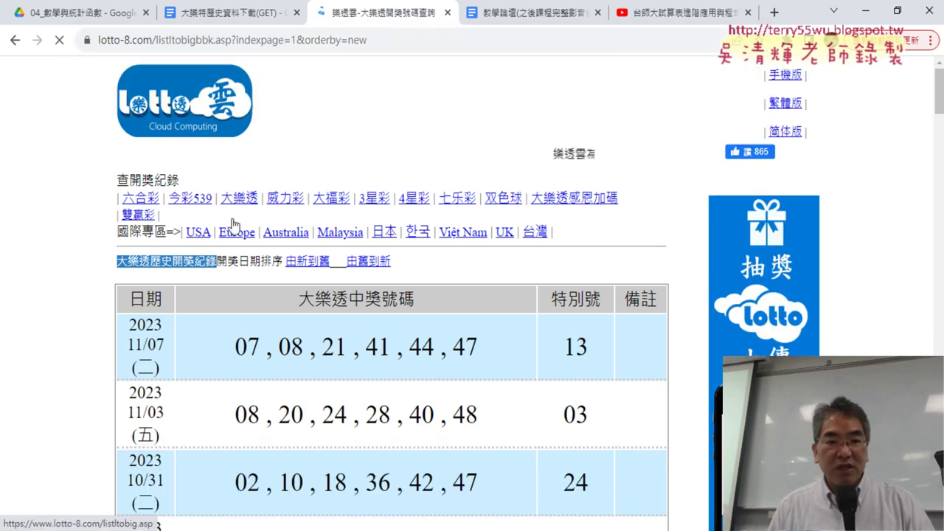
Copy the page 1 web address and minimize Chrome
{"action": "left_click", "coordinate": [382, 47]}
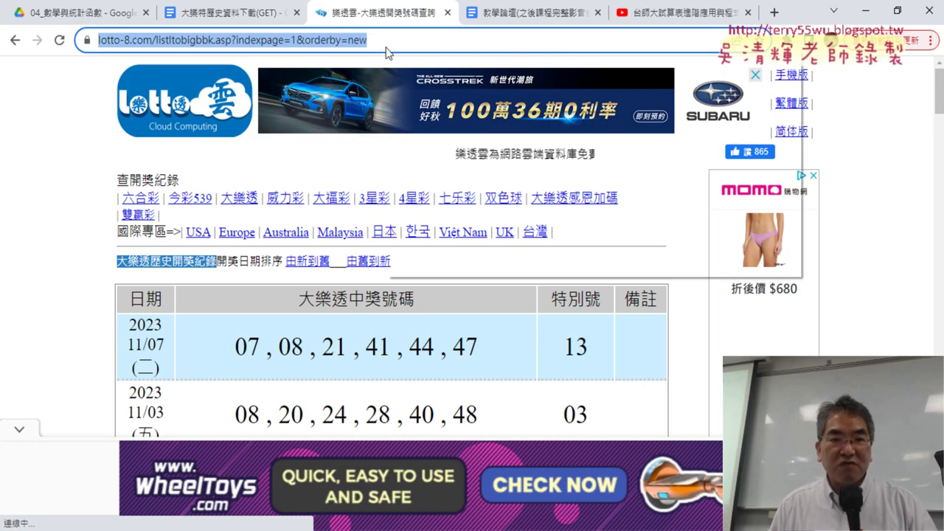
{"action": "right_click", "coordinate": [384, 46]}
{"action": "left_click", "coordinate": [435, 151]}
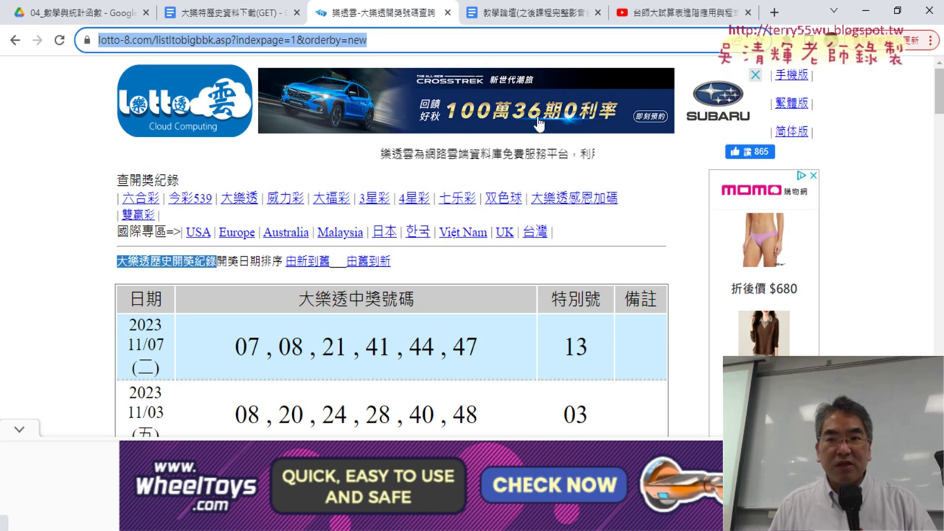
{"action": "left_click", "coordinate": [865, 12]}
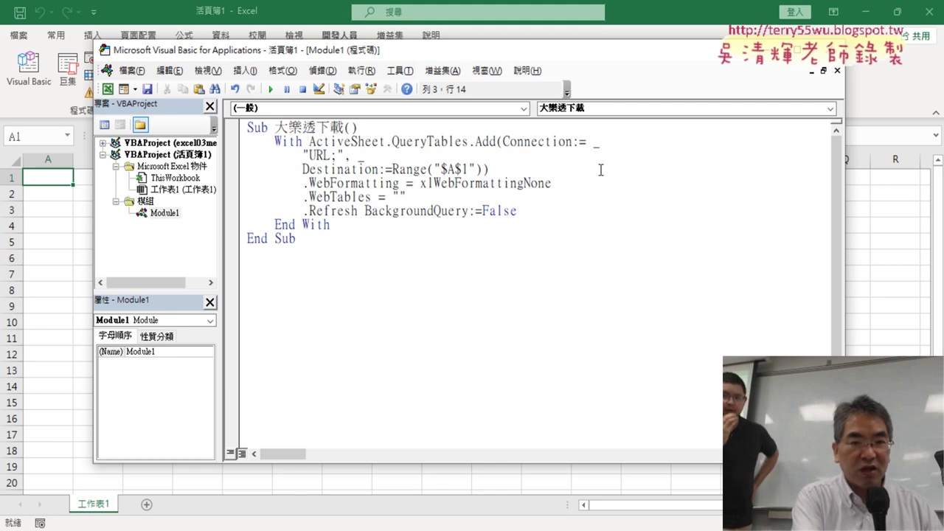
Paste the lotto-8 page 1 address after URL; in the macro's Connection line
{"action": "type", "text": "https://www.lotto-8.com/listltobigbbk.asp?indexpage=1&orderby=new"}
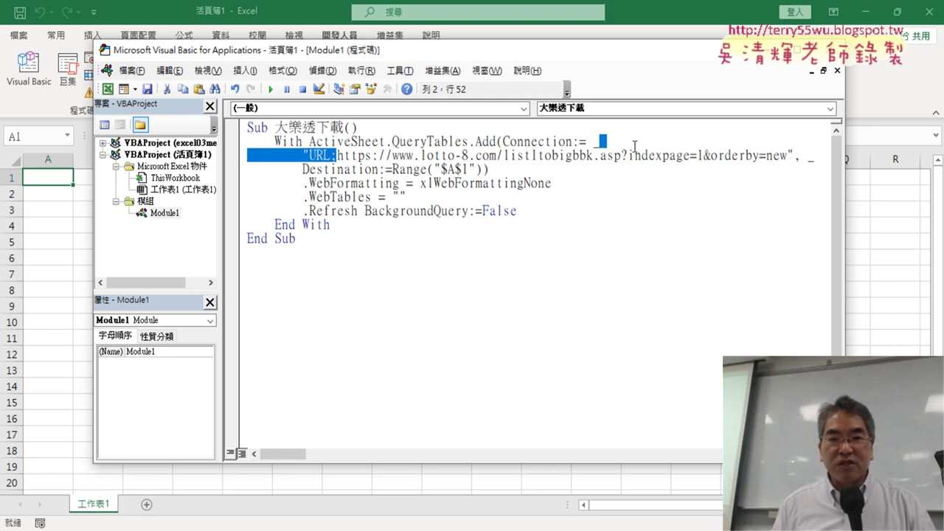
{"action": "left_click_drag", "start_coordinate": [350, 155], "coordinate": [788, 151]}
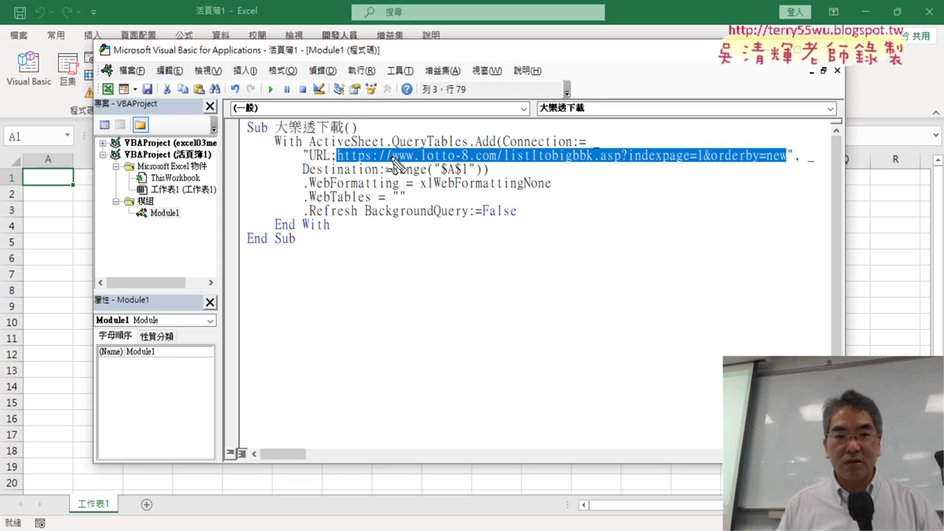
{"action": "left_click_drag", "start_coordinate": [345, 168], "coordinate": [732, 165]}
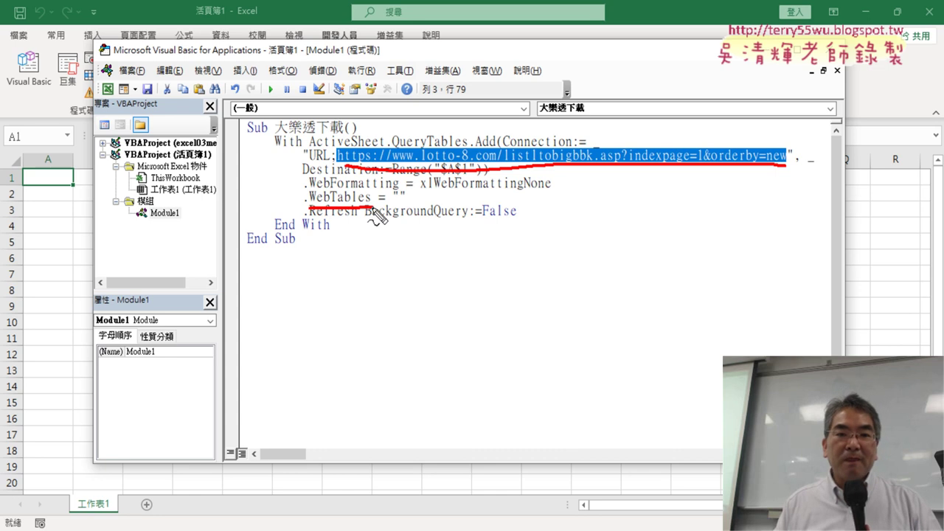
{"action": "mouse_move", "coordinate": [338, 153]}
{"action": "left_mouse_down"}
{"action": "mouse_move", "coordinate": [626, 135]}
{"action": "mouse_move", "coordinate": [751, 140]}
{"action": "left_mouse_up"}
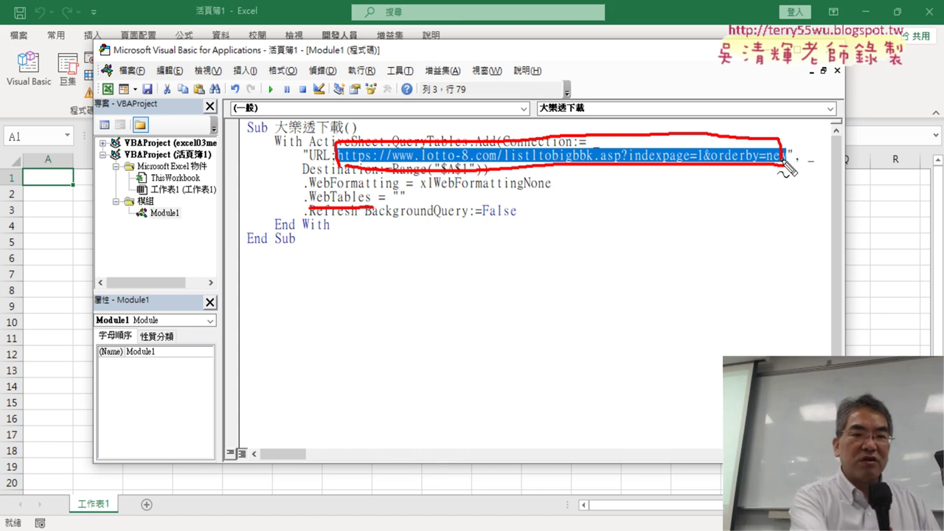
{"action": "key", "text": "Escape"}
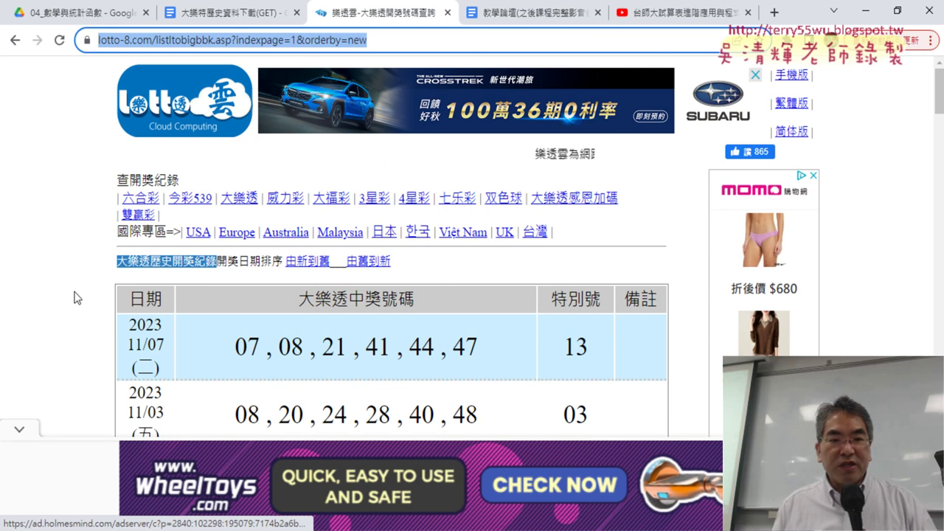
{"action": "scroll", "coordinate": [68, 295], "scroll_direction": "down", "scroll_amount": 3}
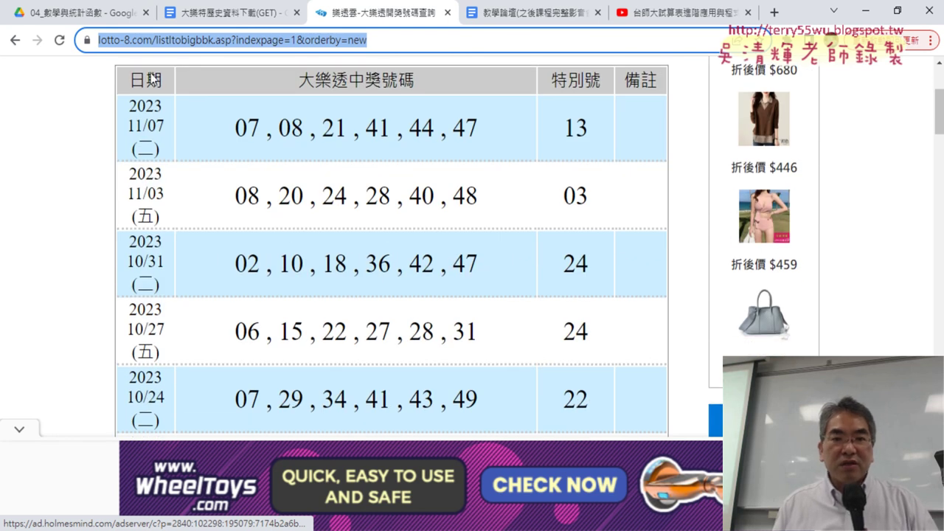
{"action": "scroll", "coordinate": [541, 190], "scroll_direction": "up", "scroll_amount": 3}
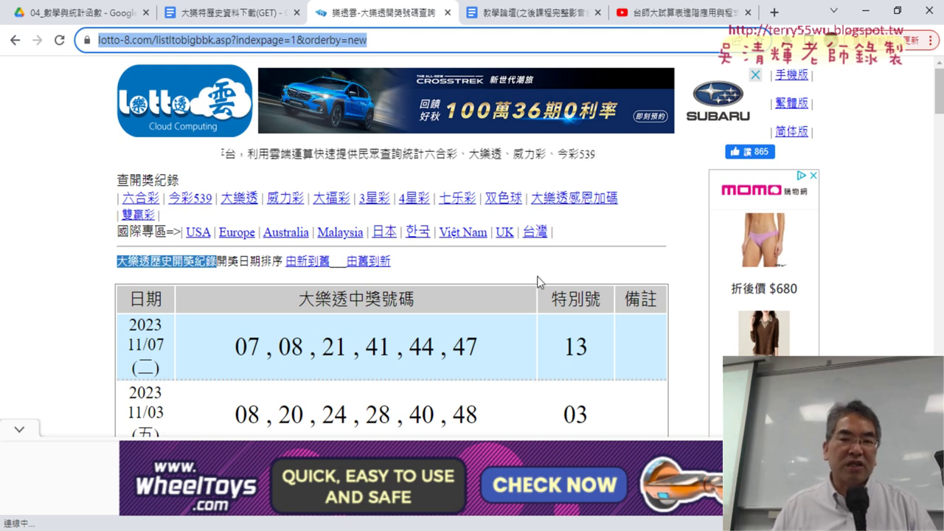
{"action": "left_click", "coordinate": [56, 169]}
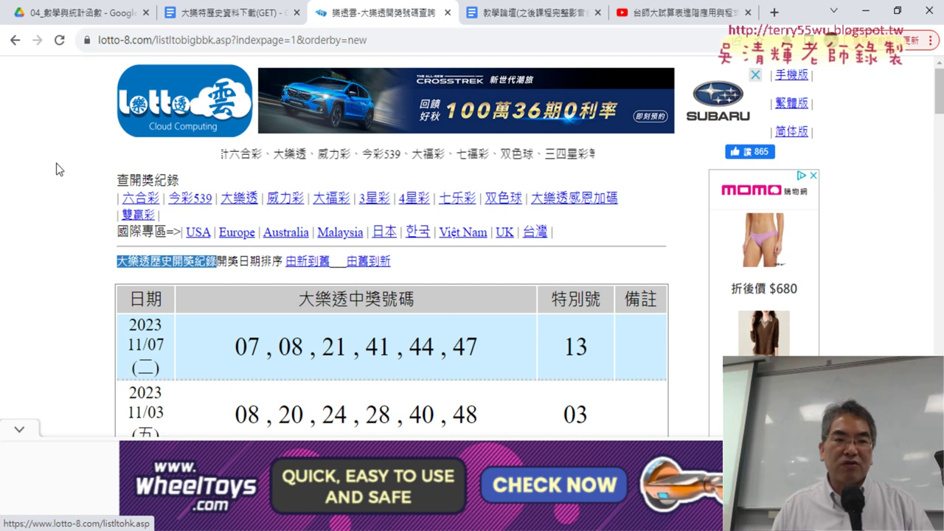
{"action": "right_click", "coordinate": [56, 164]}
{"action": "left_click", "coordinate": [132, 373]}
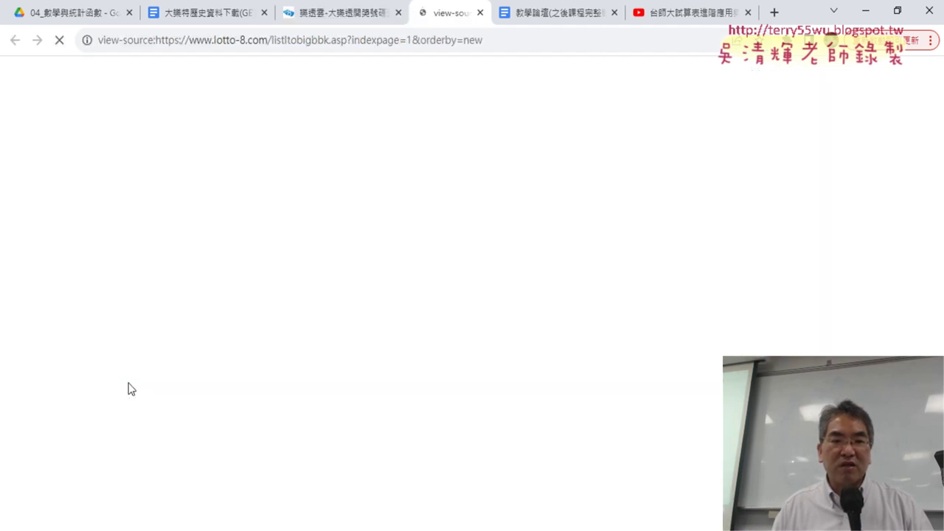
{"action": "left_click_drag", "start_coordinate": [941, 108], "coordinate": [941, 137]}
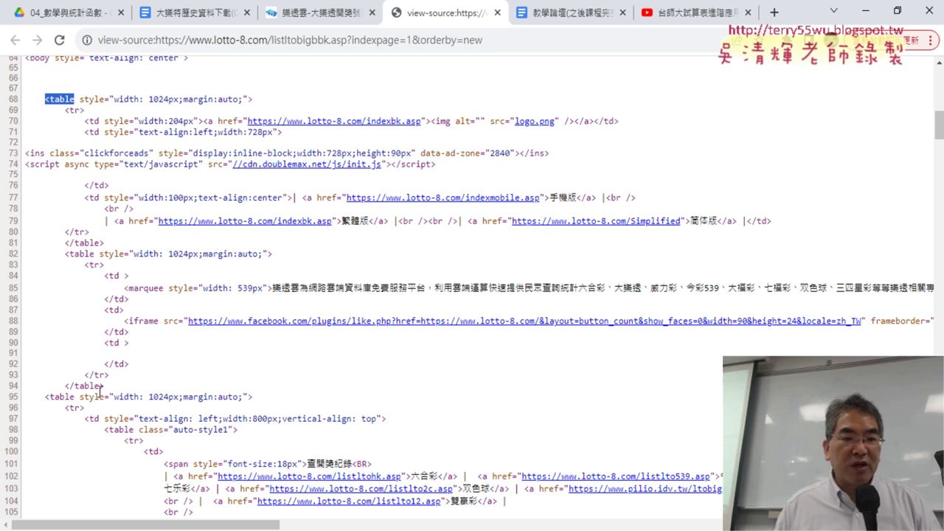
{"action": "scroll", "coordinate": [108, 393], "scroll_direction": "down", "scroll_amount": 1}
{"action": "scroll", "coordinate": [118, 383], "scroll_direction": "down", "scroll_amount": 2}
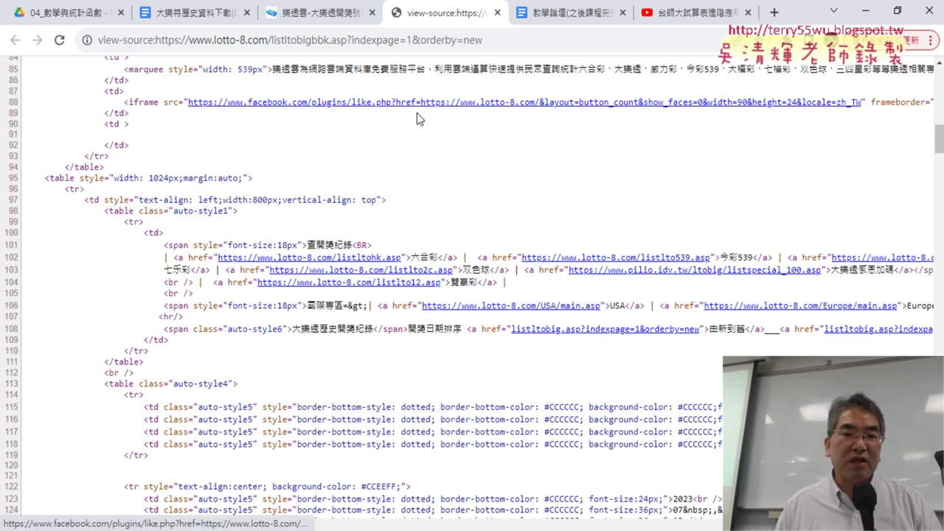
{"action": "left_click", "coordinate": [497, 14]}
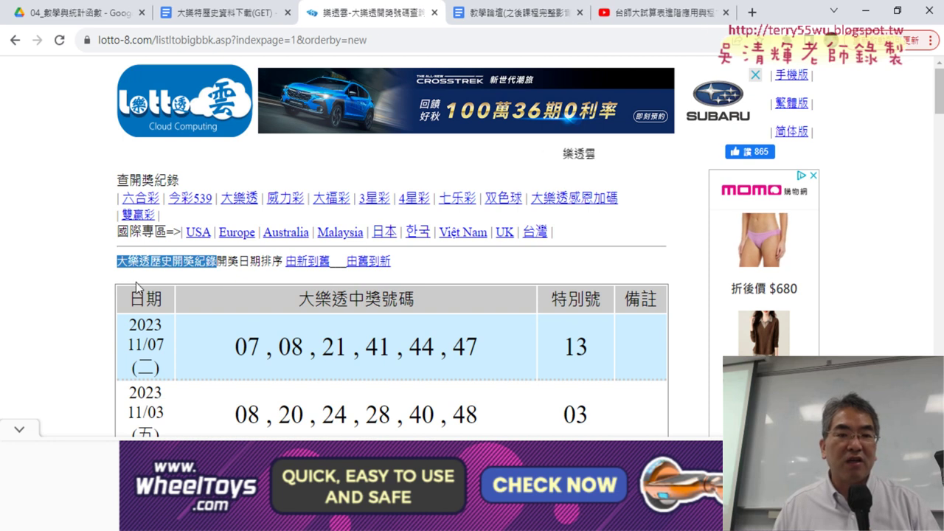
Inspect the 日期 header cell to view the draw table markup (table auto-style4, td auto-style5)
{"action": "scroll", "coordinate": [110, 291], "scroll_direction": "down", "scroll_amount": 2}
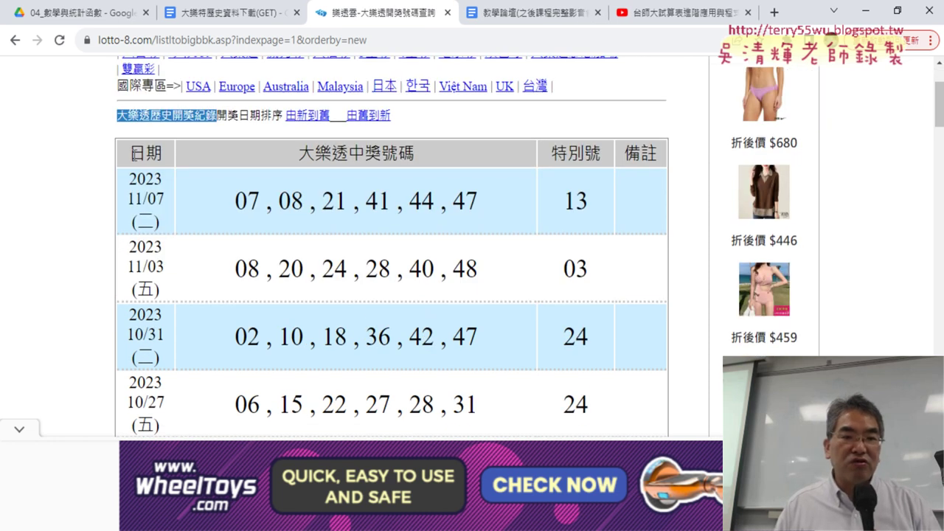
{"action": "left_click_drag", "start_coordinate": [129, 151], "coordinate": [164, 156]}
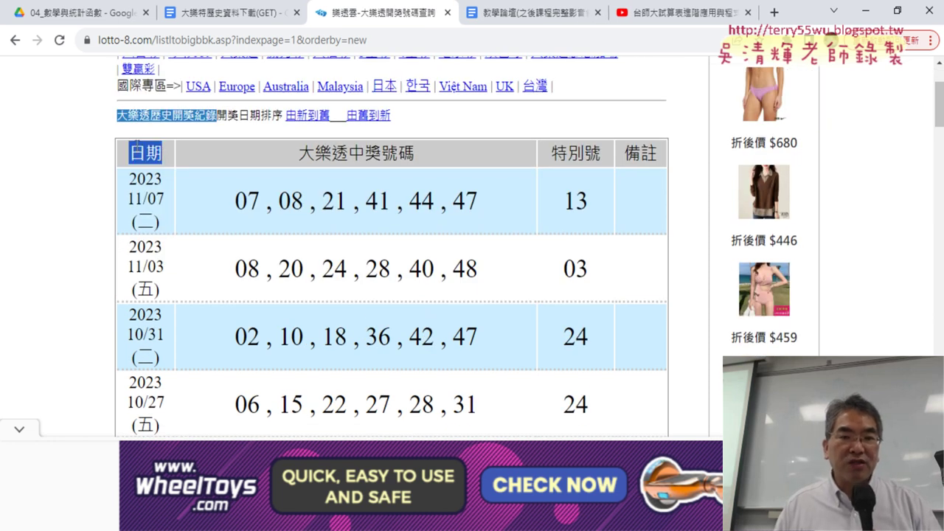
{"action": "right_click", "coordinate": [150, 156]}
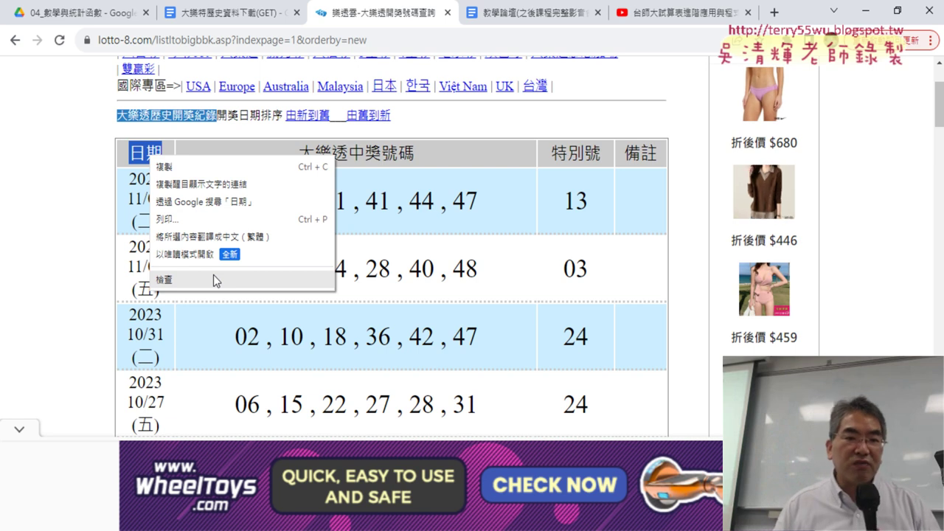
{"action": "left_click", "coordinate": [224, 281]}
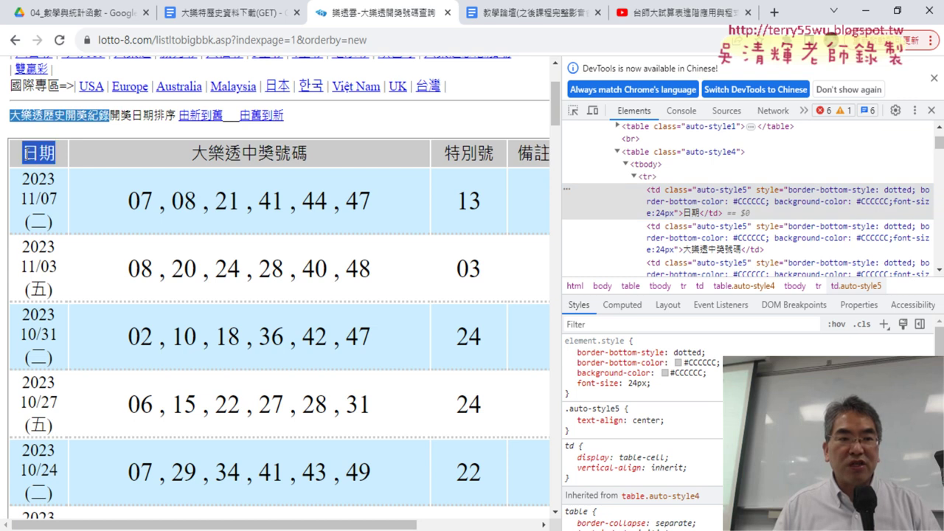
{"action": "left_click_drag", "start_coordinate": [32, 157], "coordinate": [22, 157]}
{"action": "right_click", "coordinate": [42, 154]}
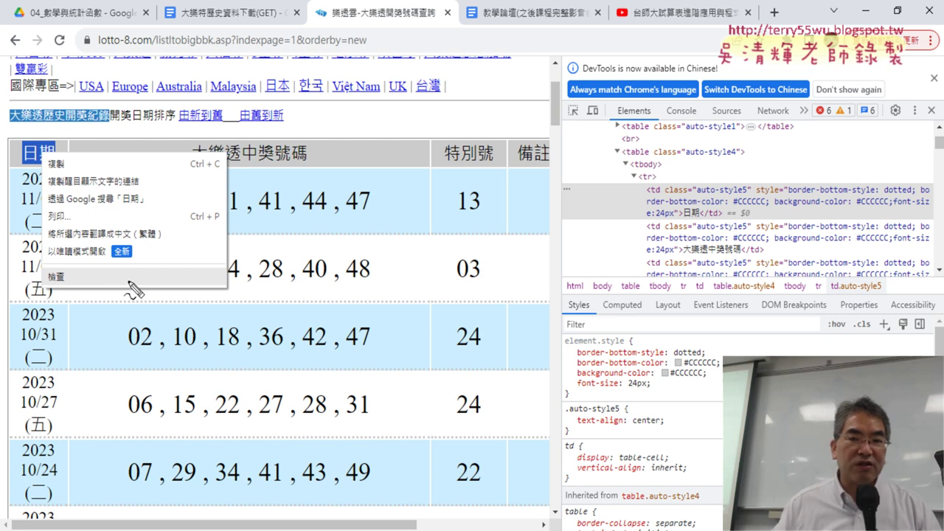
{"action": "left_click_drag", "start_coordinate": [74, 294], "coordinate": [99, 277]}
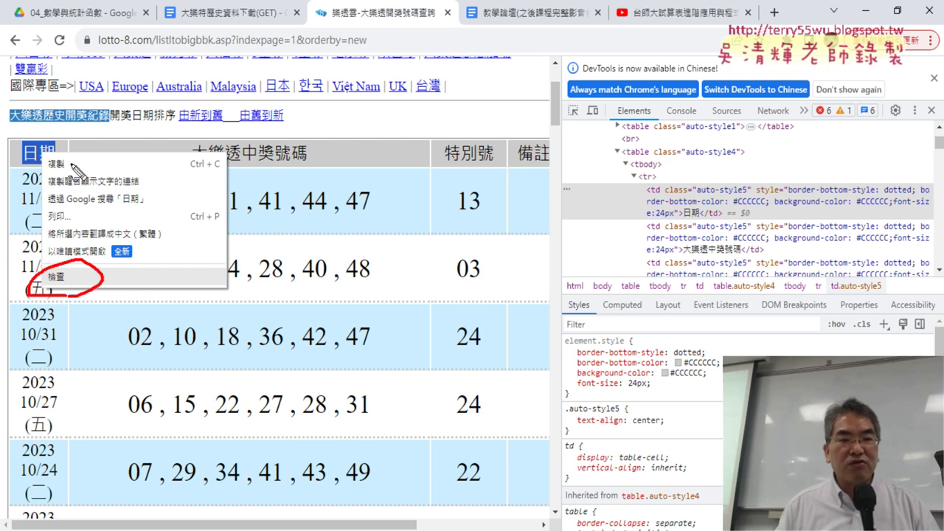
{"action": "left_click_drag", "start_coordinate": [74, 168], "coordinate": [74, 156]}
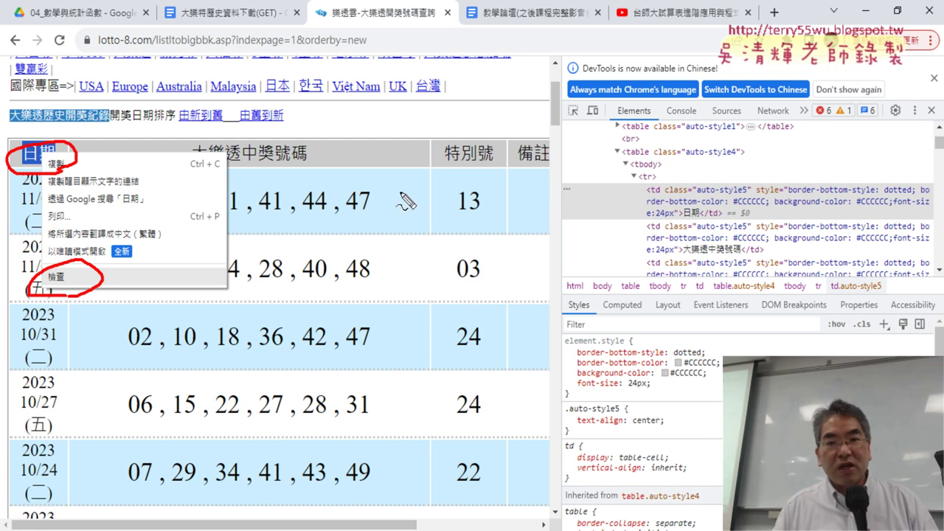
{"action": "mouse_move", "coordinate": [550, 176]}
{"action": "left_mouse_down"}
{"action": "mouse_move", "coordinate": [558, 225]}
{"action": "mouse_move", "coordinate": [659, 177]}
{"action": "mouse_move", "coordinate": [910, 177]}
{"action": "left_mouse_up"}
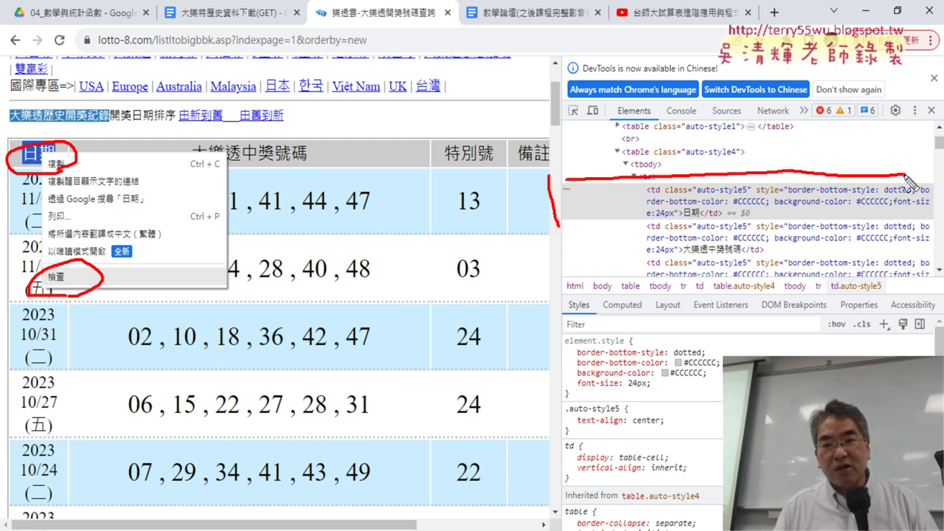
{"action": "left_click_drag", "start_coordinate": [571, 230], "coordinate": [901, 227]}
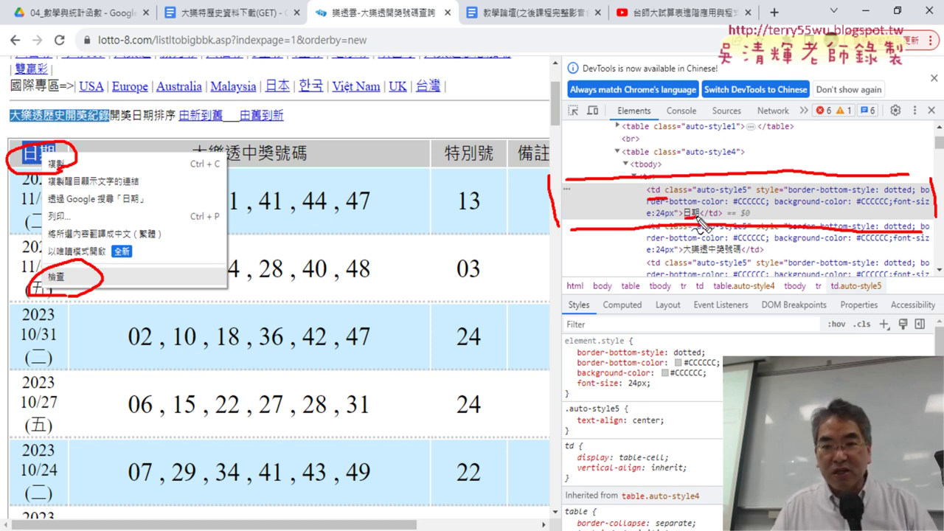
{"action": "left_click_drag", "start_coordinate": [683, 217], "coordinate": [703, 217]}
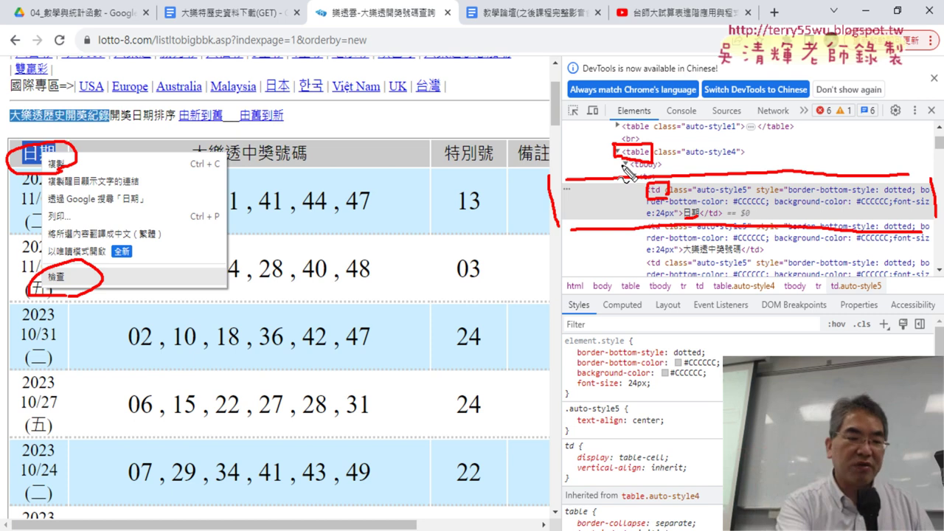
Re-inspect the 日期 header and open the Elements panel find bar
{"action": "key", "text": "Escape"}
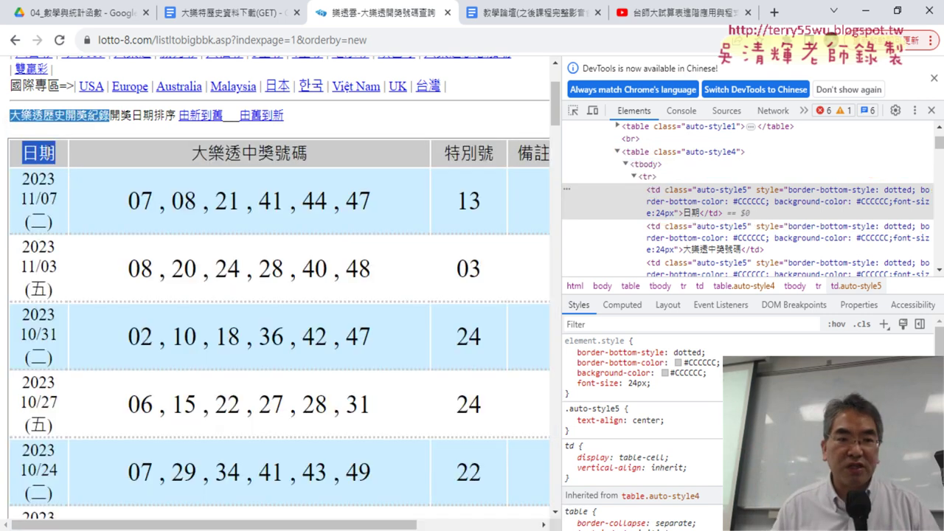
{"action": "right_click", "coordinate": [45, 150]}
{"action": "left_click", "coordinate": [100, 282]}
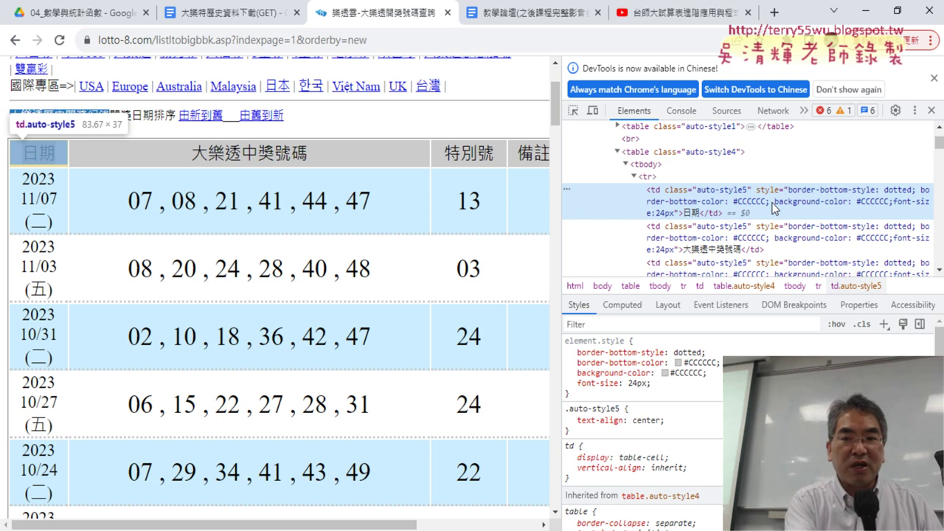
{"action": "key", "text": "ctrl+f"}
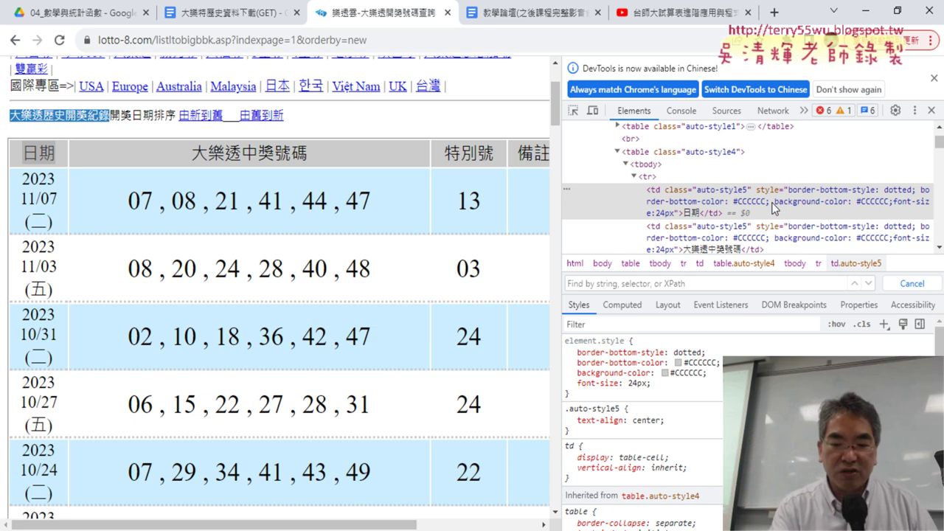
Search the page's elements for '<table', which reports 7 matches
{"action": "type", "text": "<"}
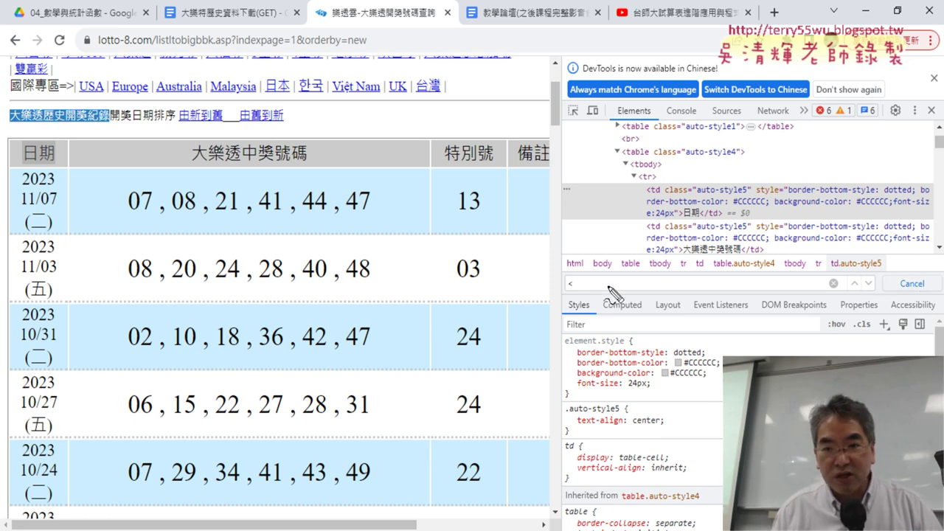
{"action": "left_click_drag", "start_coordinate": [554, 269], "coordinate": [932, 272]}
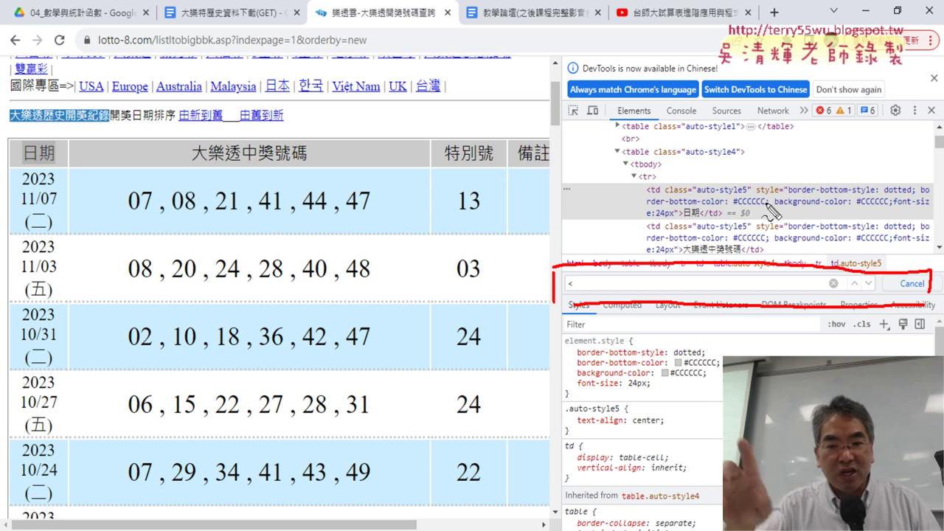
{"action": "key", "text": "Escape"}
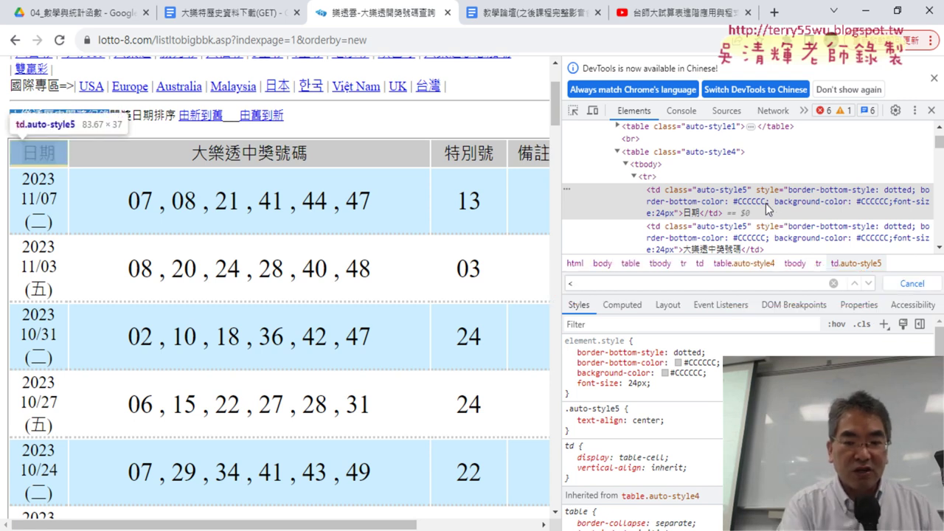
{"action": "type", "text": "tab"}
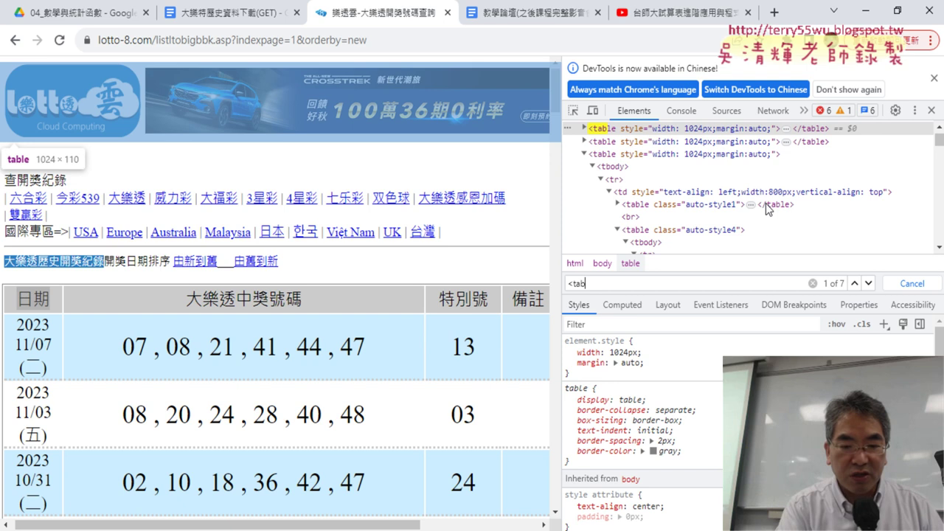
{"action": "type", "text": "le"}
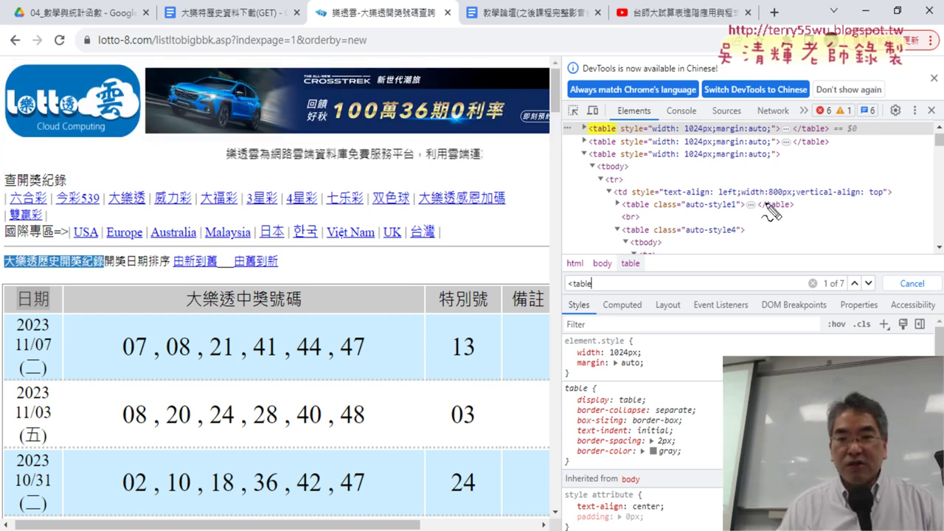
{"action": "left_click_drag", "start_coordinate": [568, 290], "coordinate": [595, 291]}
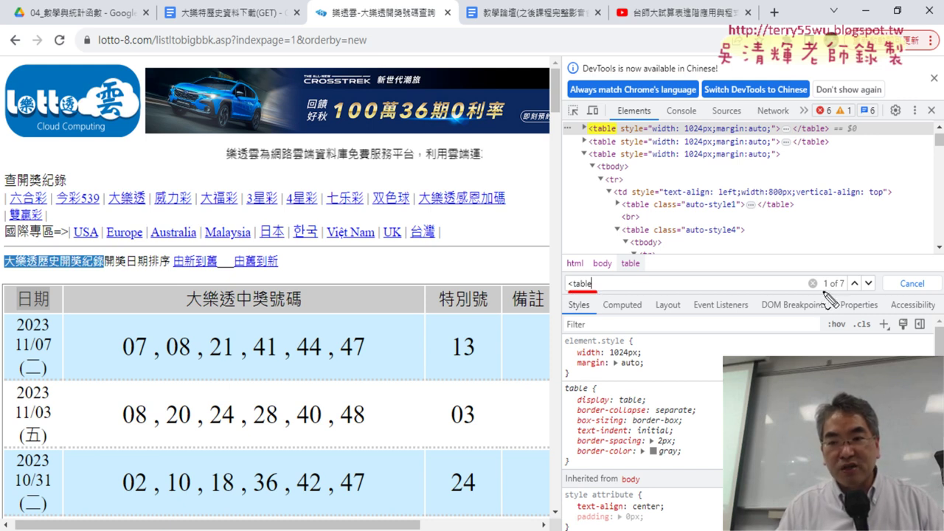
{"action": "left_click_drag", "start_coordinate": [822, 291], "coordinate": [854, 290]}
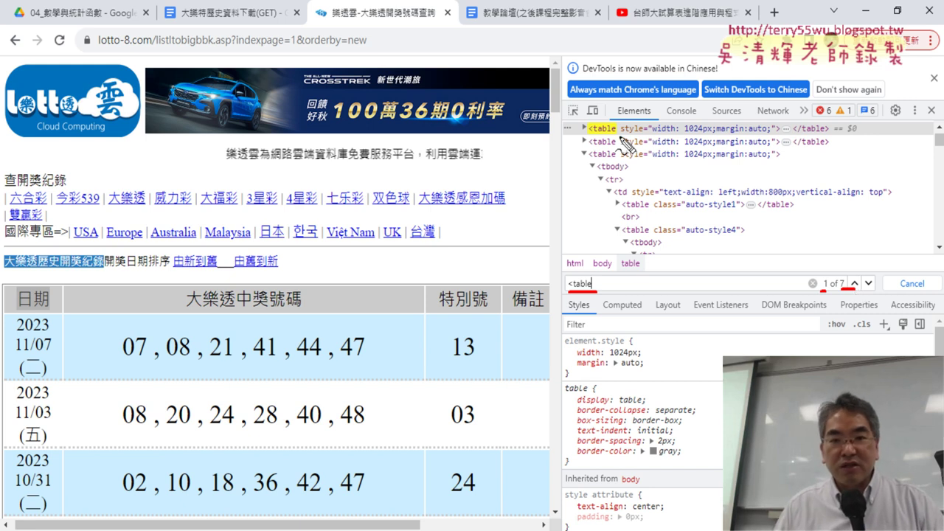
{"action": "mouse_move", "coordinate": [620, 142]}
{"action": "left_mouse_down"}
{"action": "mouse_move", "coordinate": [579, 130]}
{"action": "mouse_move", "coordinate": [637, 142]}
{"action": "left_mouse_up"}
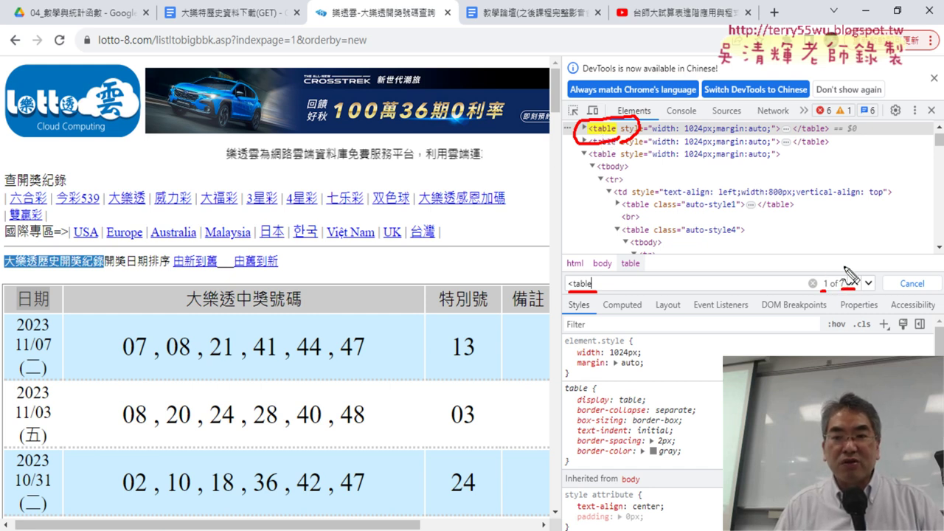
{"action": "left_click_drag", "start_coordinate": [840, 291], "coordinate": [855, 290]}
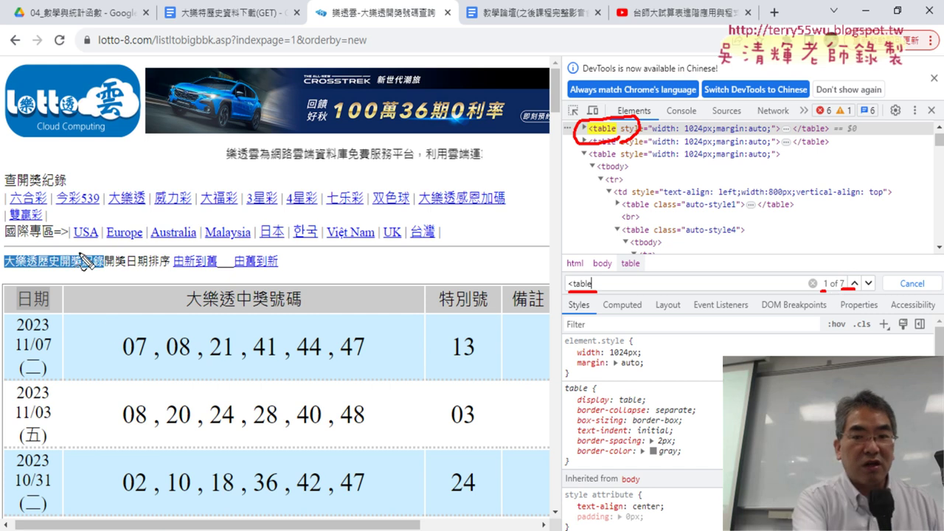
{"action": "key", "text": "Escape"}
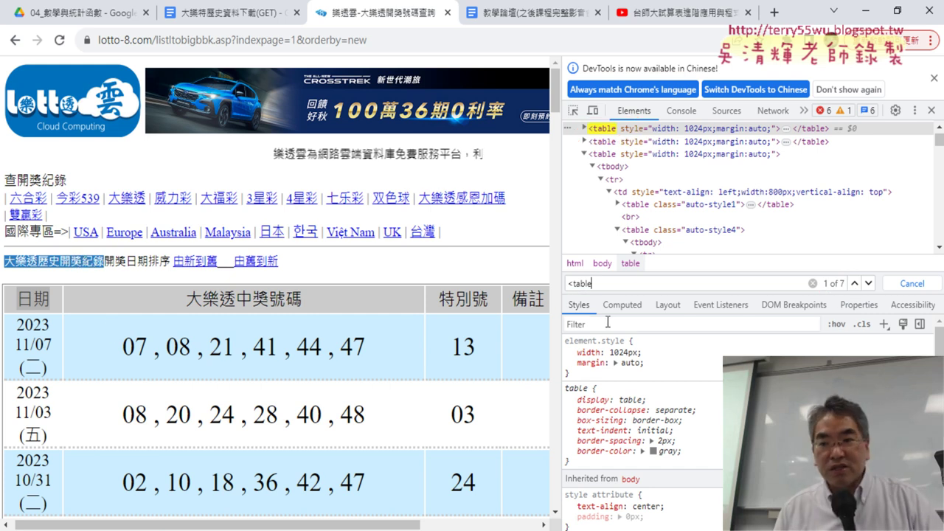
Step through the '<table' matches to match 5 of 7, the auto-style4 results table
{"action": "left_click", "coordinate": [868, 284]}
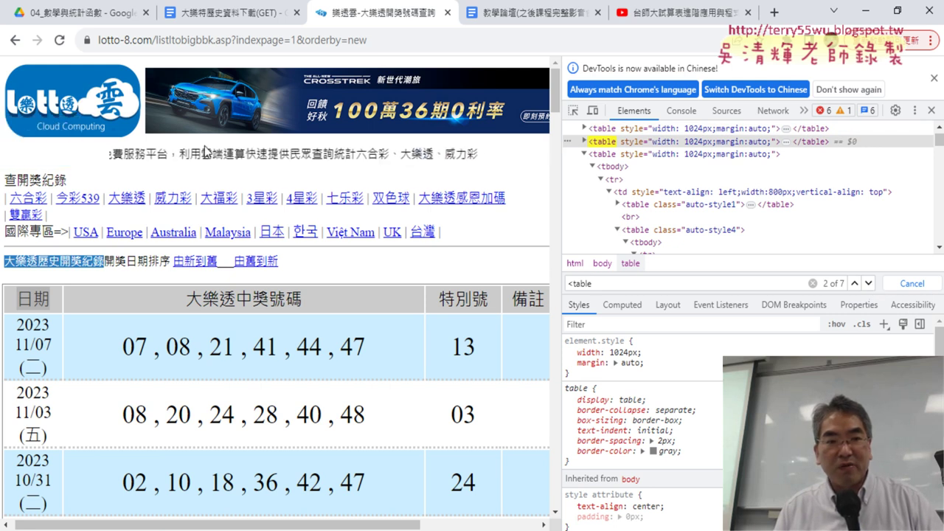
{"action": "left_click", "coordinate": [870, 284]}
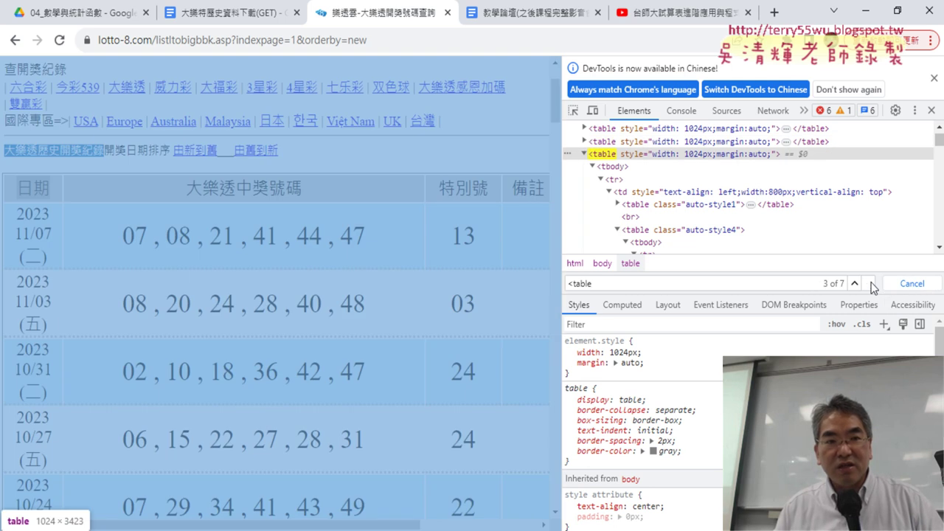
{"action": "left_click", "coordinate": [870, 284]}
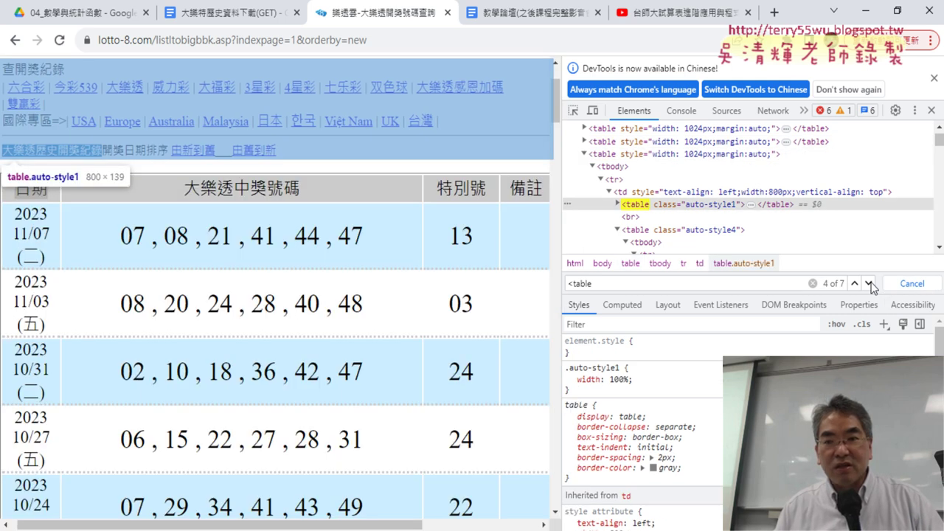
{"action": "left_click", "coordinate": [870, 284]}
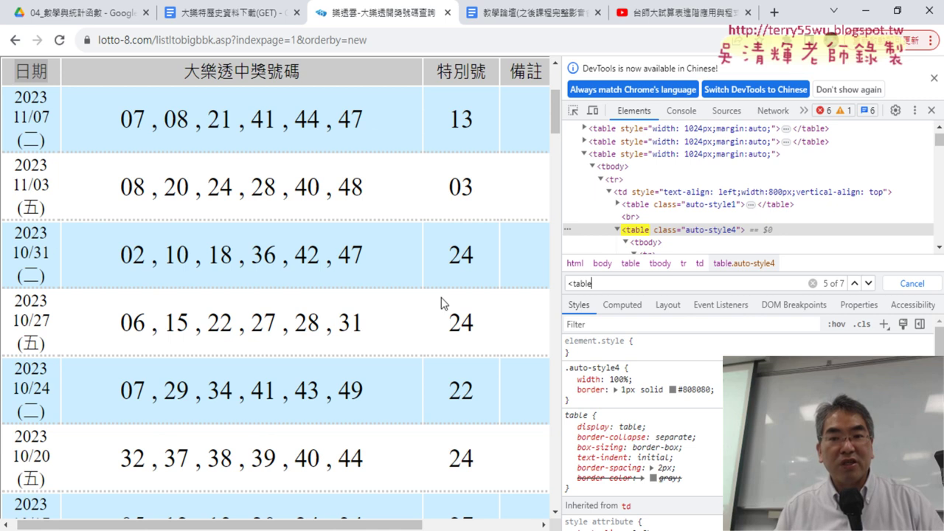
{"action": "left_click", "coordinate": [869, 284]}
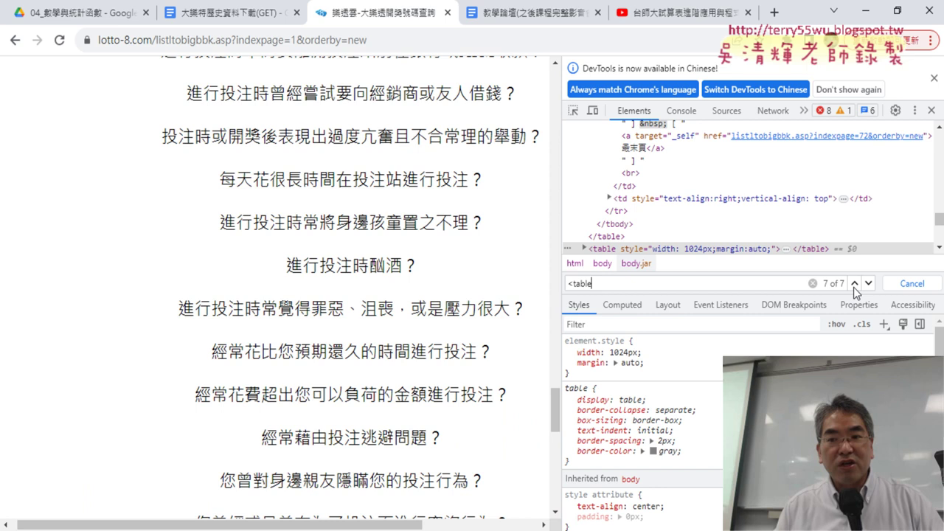
{"action": "left_click", "coordinate": [853, 285]}
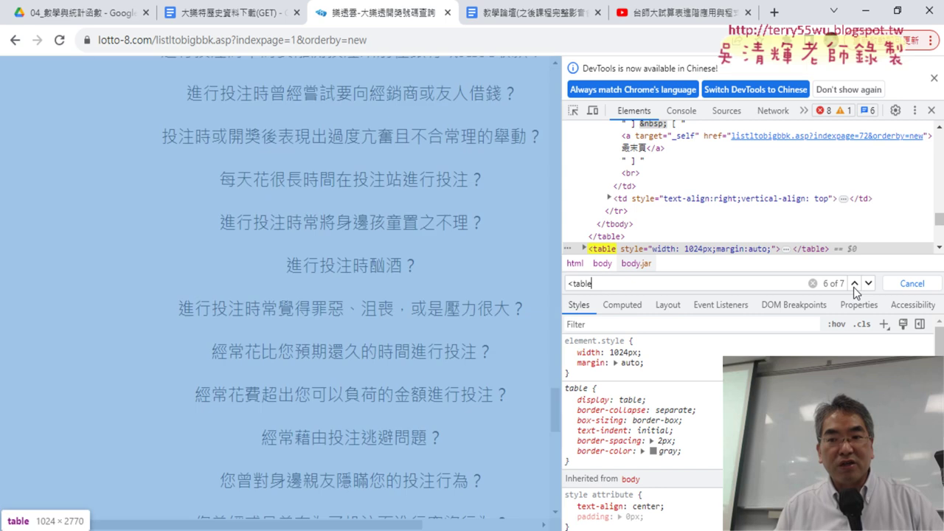
{"action": "left_click", "coordinate": [853, 286]}
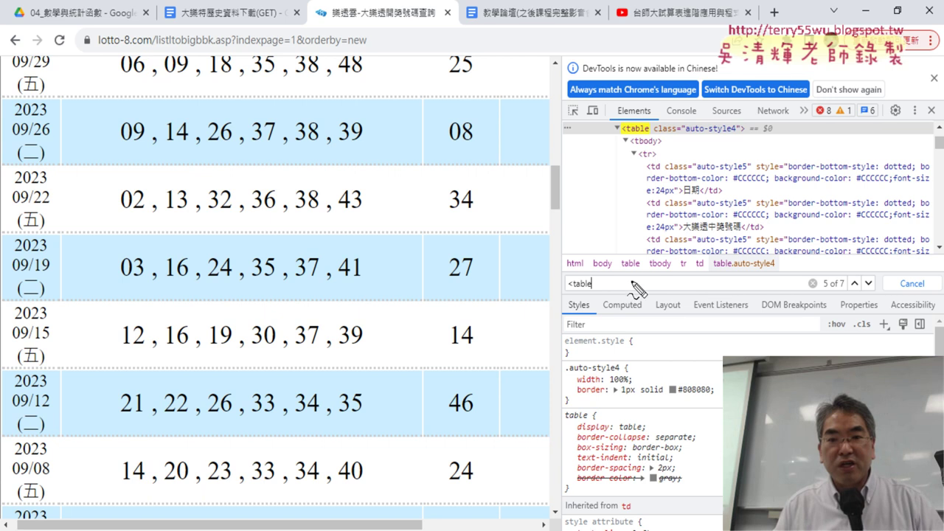
{"action": "mouse_move", "coordinate": [596, 296]}
{"action": "left_mouse_down"}
{"action": "mouse_move", "coordinate": [567, 298]}
{"action": "mouse_move", "coordinate": [595, 295]}
{"action": "left_mouse_up"}
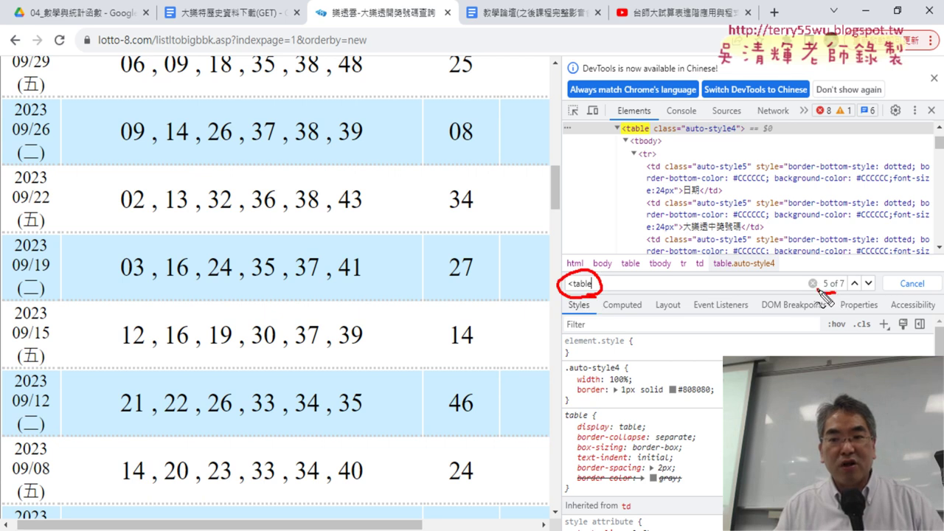
{"action": "mouse_move", "coordinate": [826, 302]}
{"action": "left_mouse_down"}
{"action": "mouse_move", "coordinate": [839, 288]}
{"action": "mouse_move", "coordinate": [826, 296]}
{"action": "left_mouse_up"}
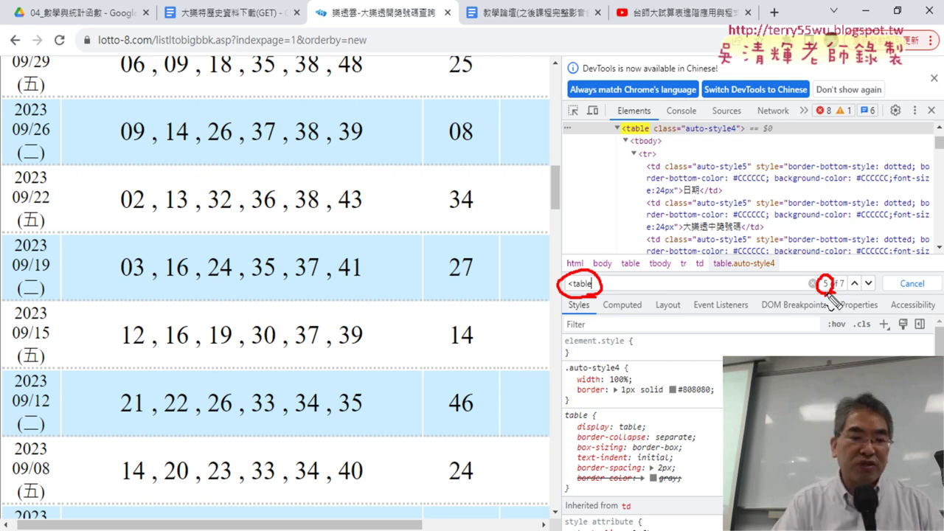
{"action": "key", "text": "Escape"}
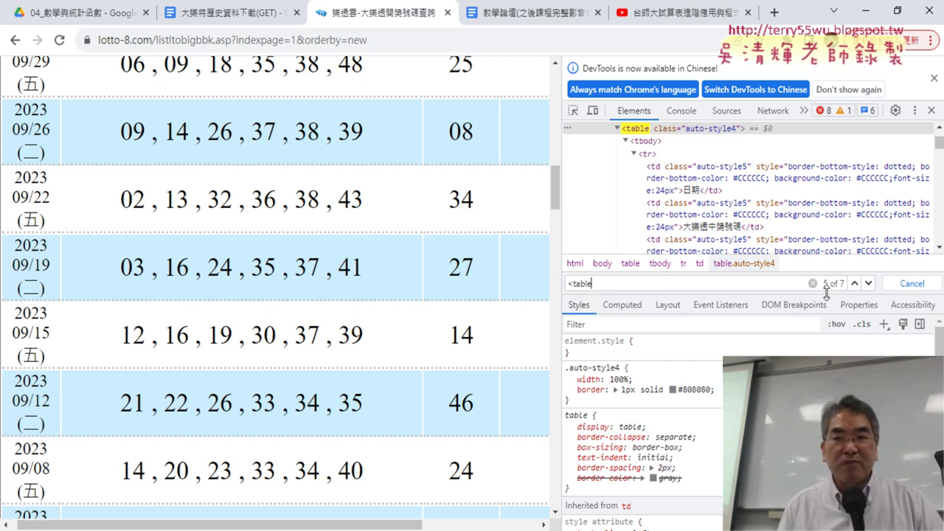
Set the macro's .WebTables value to "5"
{"action": "left_click", "coordinate": [865, 11]}
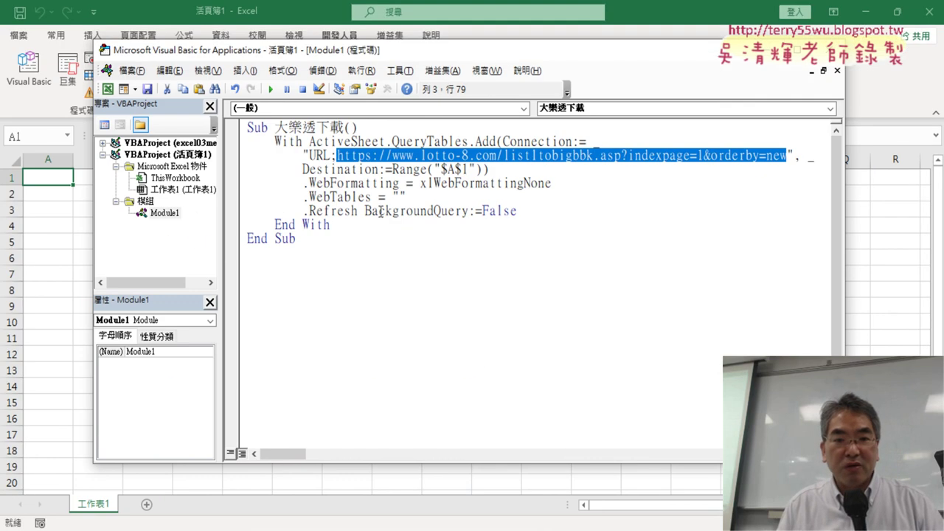
{"action": "left_click", "coordinate": [399, 196]}
{"action": "key", "text": "BackSpace"}
{"action": "type", "text": "5"}
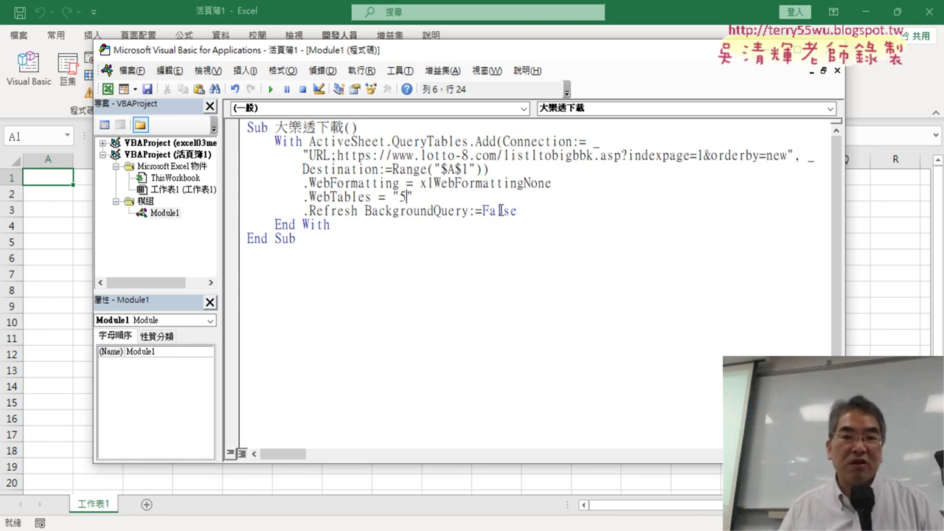
Highlight the connection URL and table number, then resize the editor window and Project pane
{"action": "left_click_drag", "start_coordinate": [337, 154], "coordinate": [788, 153]}
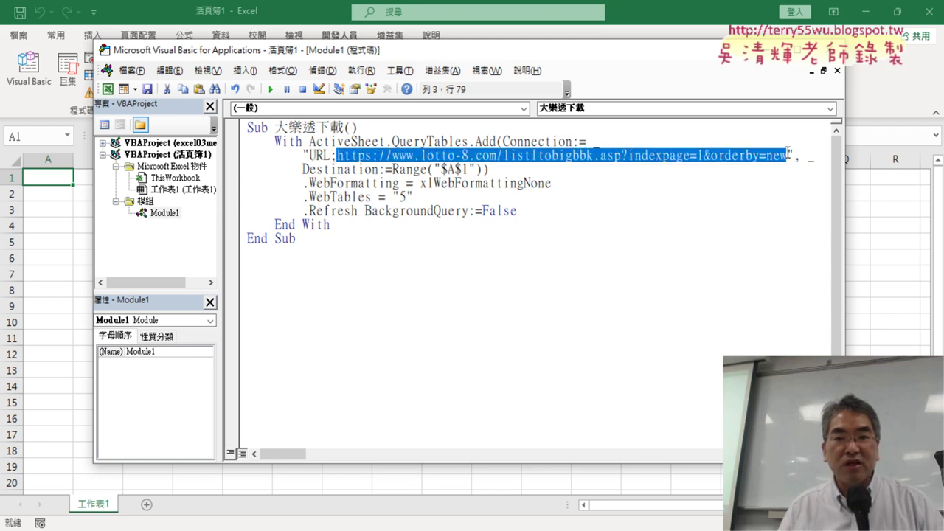
{"action": "double_click", "coordinate": [404, 197]}
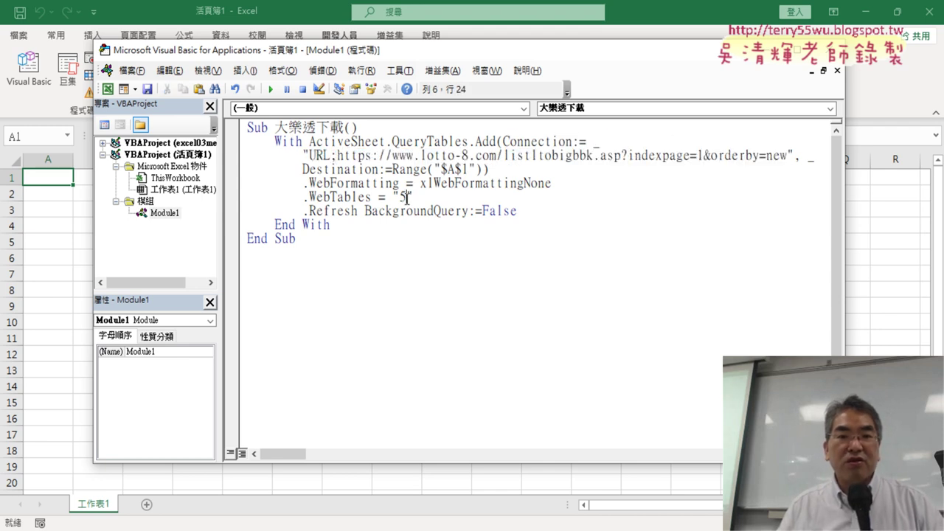
{"action": "left_click_drag", "start_coordinate": [480, 52], "coordinate": [538, 49]}
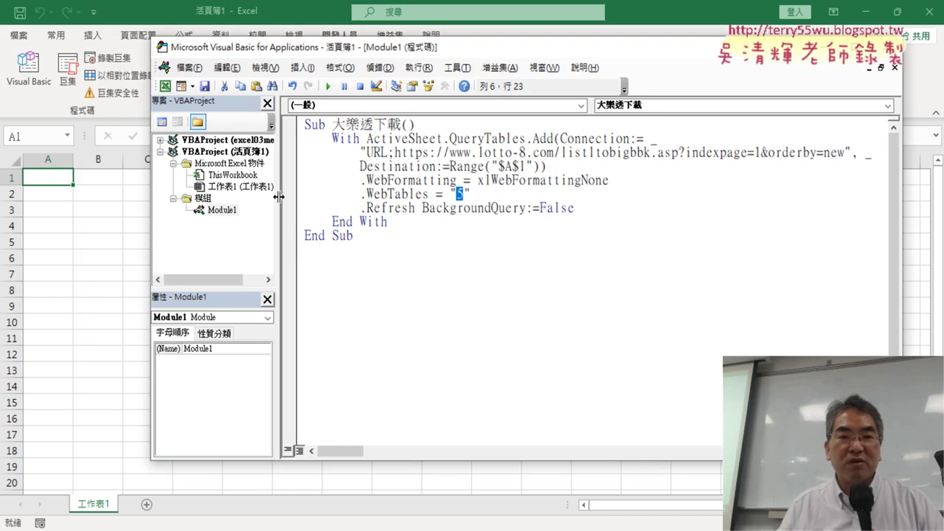
{"action": "left_click_drag", "start_coordinate": [279, 196], "coordinate": [237, 200]}
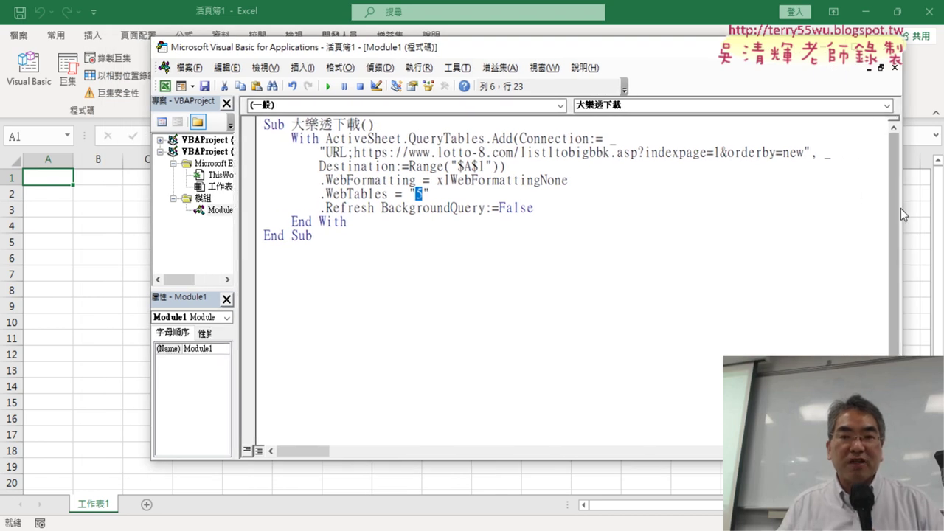
{"action": "left_click_drag", "start_coordinate": [901, 208], "coordinate": [863, 208]}
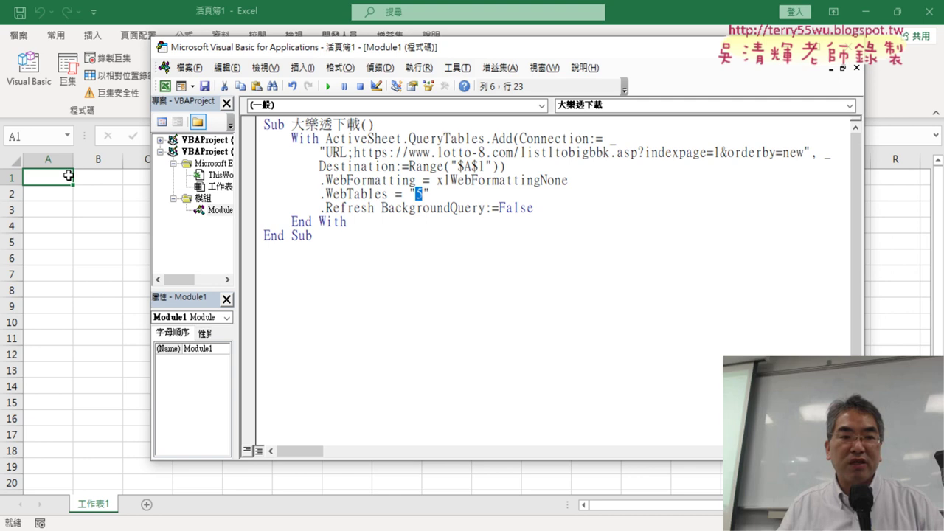
Run the macro and view the imported draws, starting 07,08,21,41,44,47 with special 13
{"action": "left_click", "coordinate": [329, 87]}
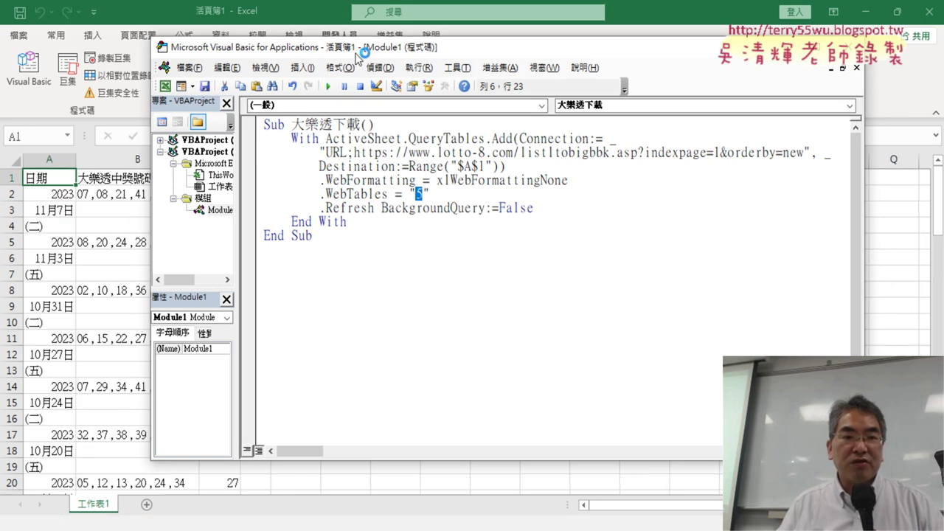
{"action": "left_click_drag", "start_coordinate": [351, 57], "coordinate": [591, 56]}
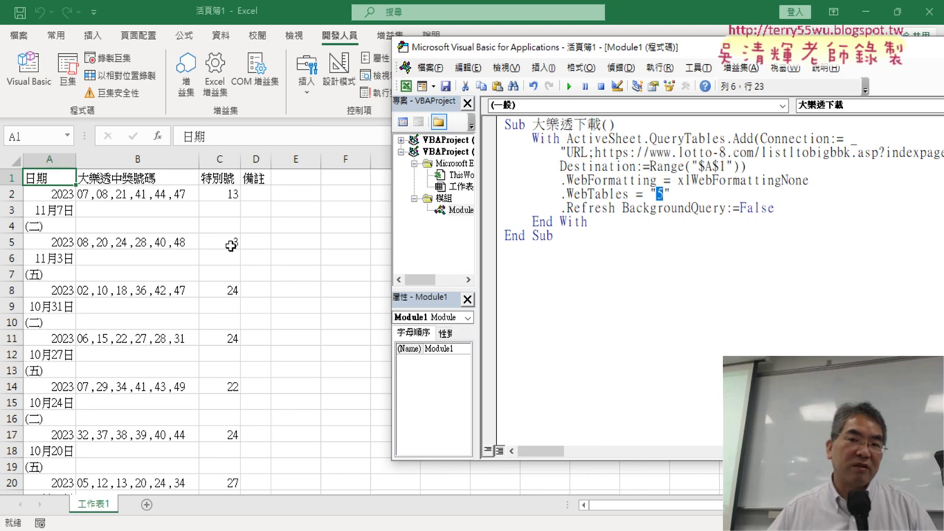
{"action": "left_click_drag", "start_coordinate": [601, 55], "coordinate": [421, 49]}
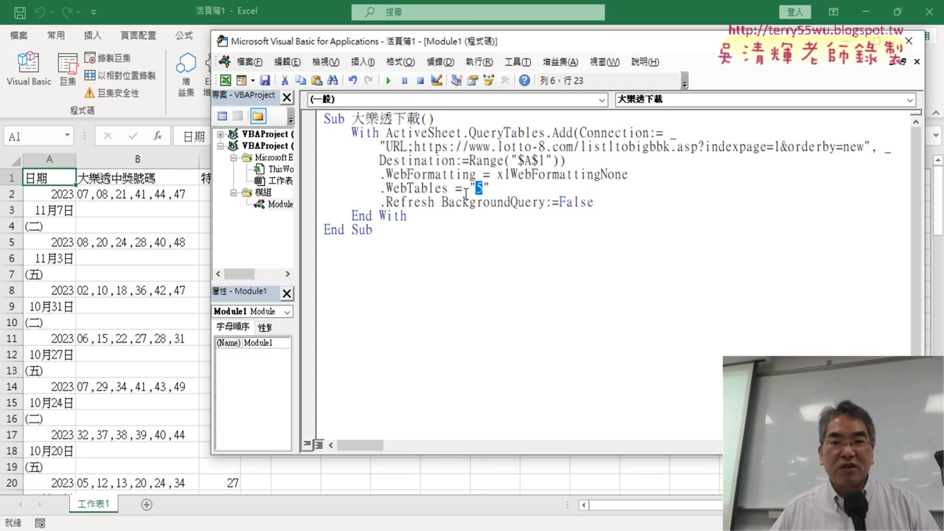
Change indexpage=1 to 2 in the URL and review the Destination Range("$A$1") argument
{"action": "double_click", "coordinate": [776, 146]}
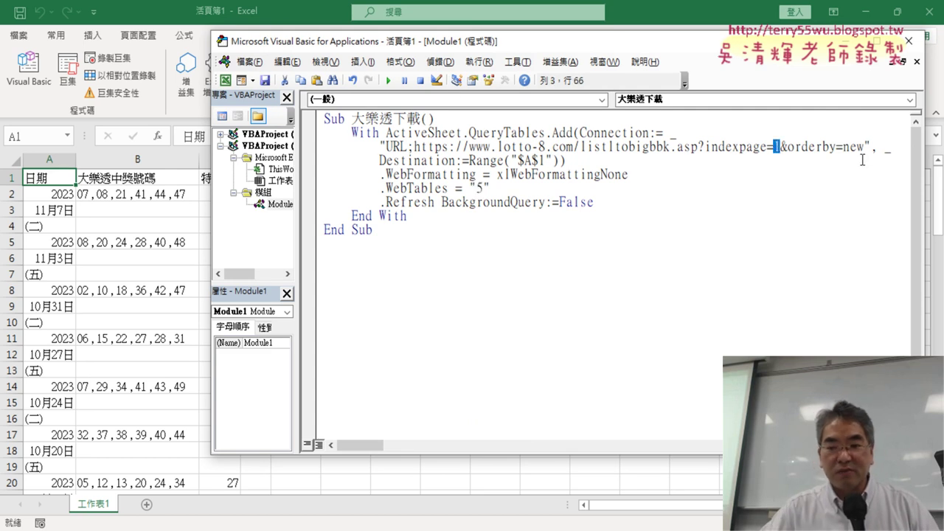
{"action": "type", "text": "2"}
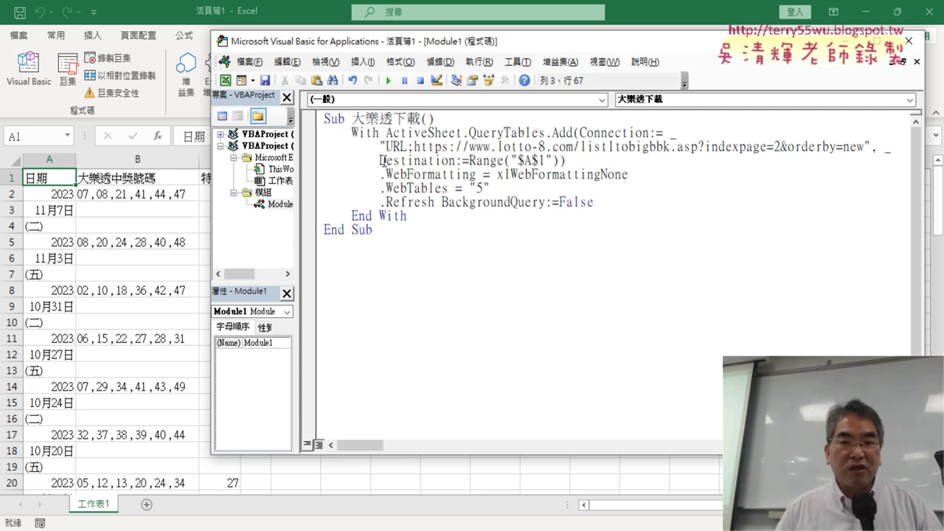
{"action": "left_click_drag", "start_coordinate": [380, 160], "coordinate": [459, 164]}
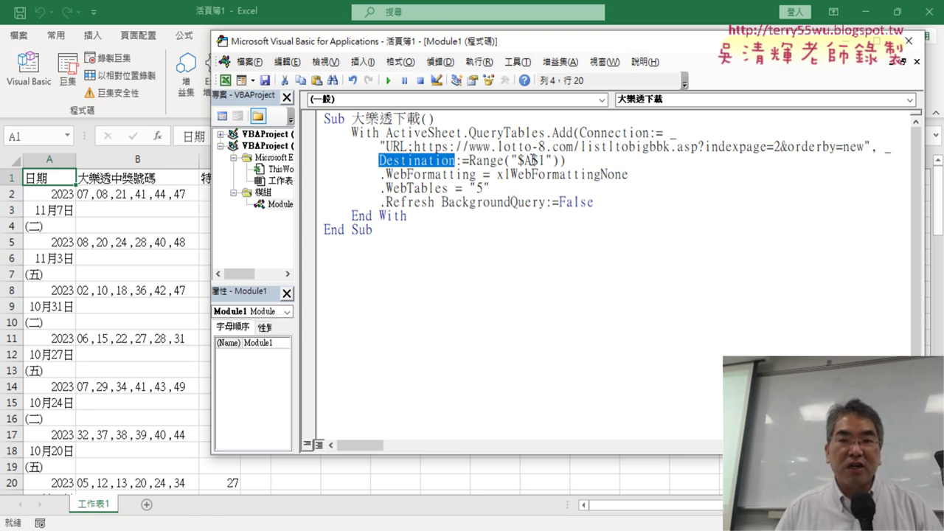
{"action": "left_click_drag", "start_coordinate": [469, 160], "coordinate": [552, 161]}
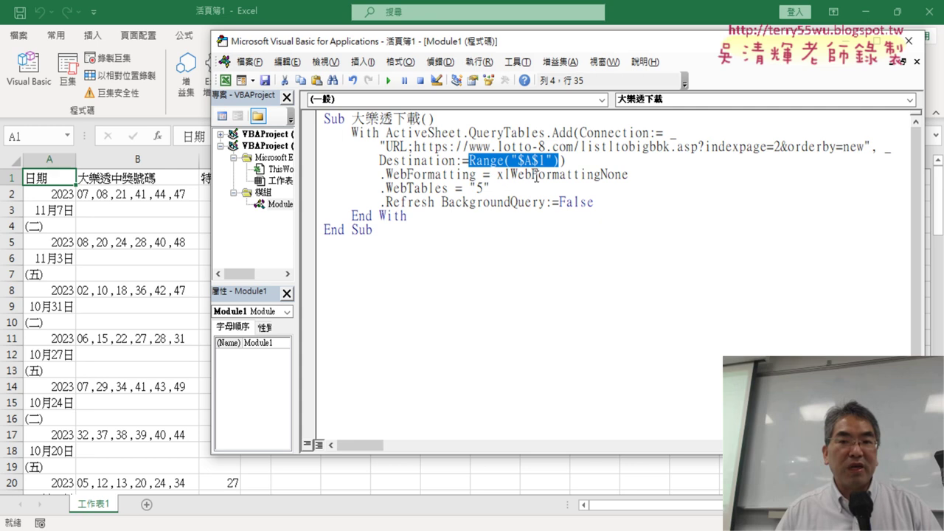
{"action": "left_click", "coordinate": [511, 174]}
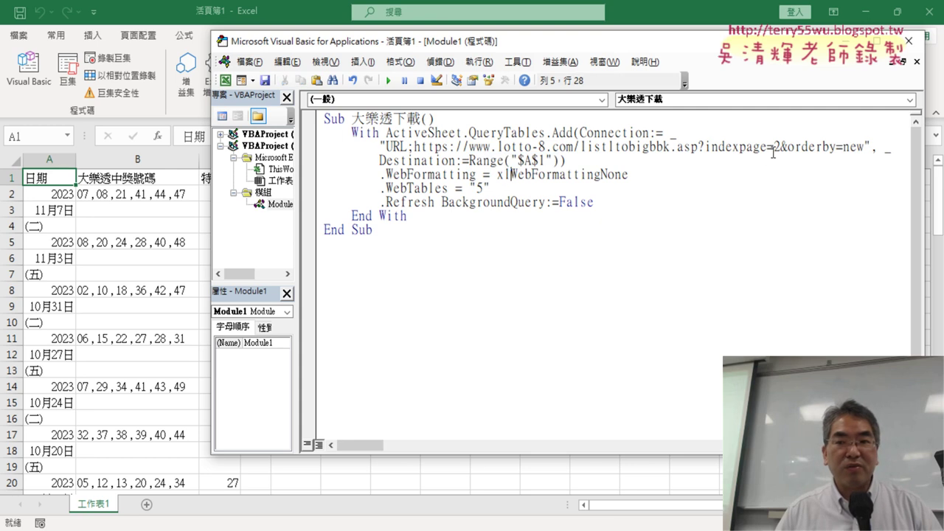
{"action": "left_click_drag", "start_coordinate": [773, 147], "coordinate": [780, 146]}
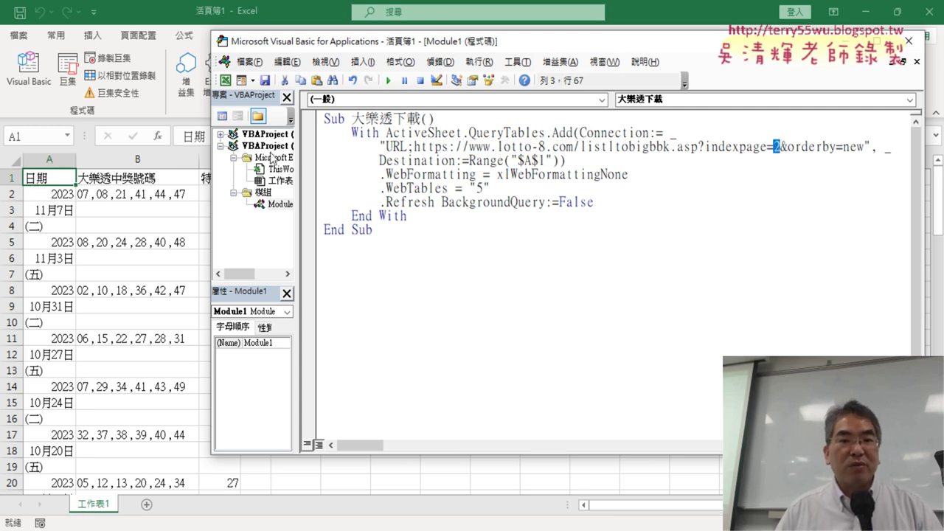
Run the macro again to import draw history page 2
{"action": "left_click_drag", "start_coordinate": [334, 43], "coordinate": [490, 50]}
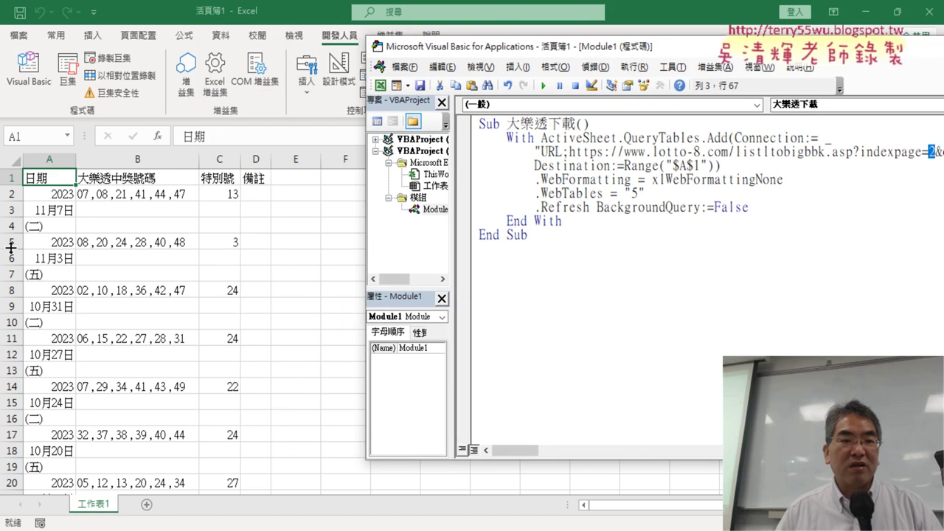
{"action": "left_click", "coordinate": [618, 193]}
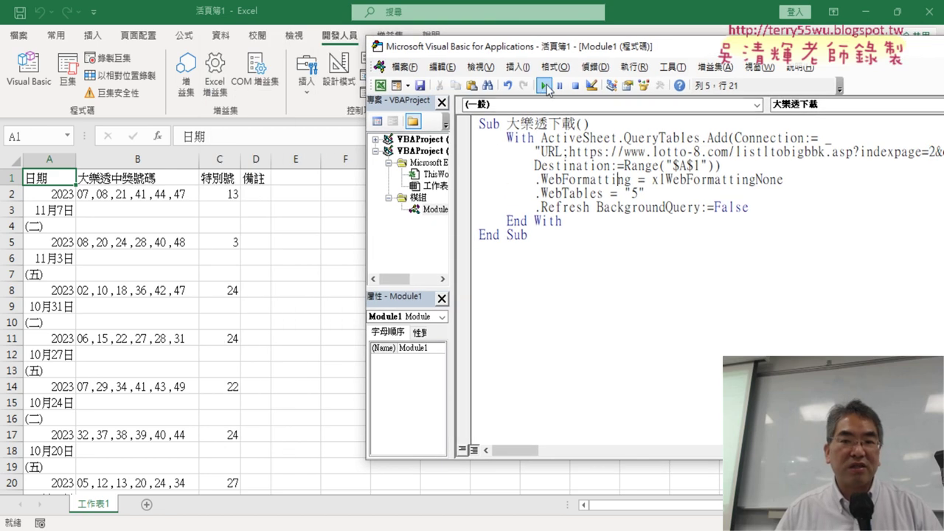
{"action": "left_click", "coordinate": [545, 87]}
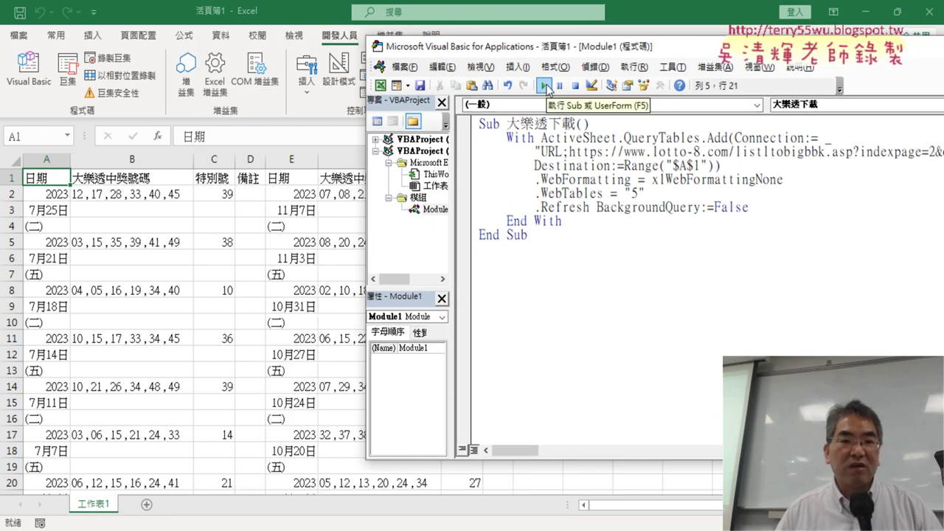
{"action": "left_click_drag", "start_coordinate": [546, 46], "coordinate": [730, 50]}
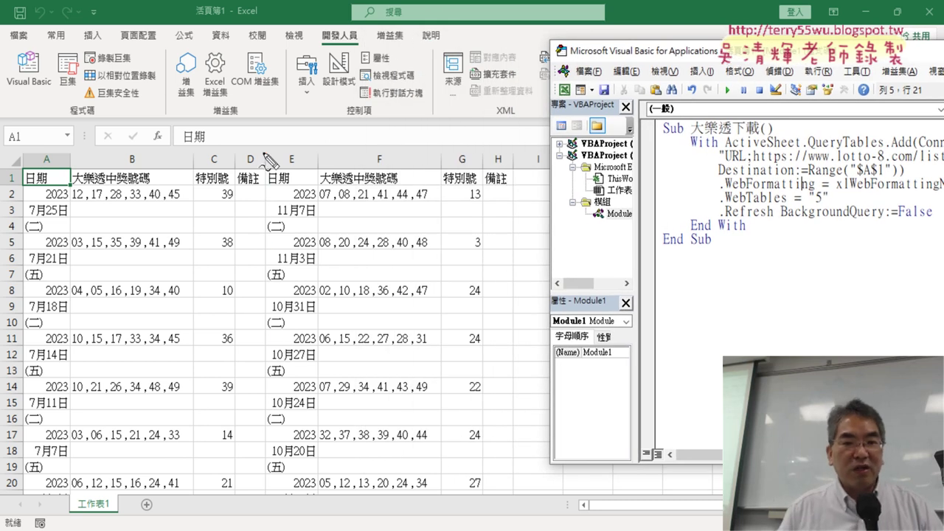
Mark page 2's draws in columns A–D and page 1's in E–H, then restore the editor
{"action": "left_click_drag", "start_coordinate": [262, 155], "coordinate": [279, 372]}
{"action": "mouse_move", "coordinate": [302, 133]}
{"action": "left_mouse_down"}
{"action": "mouse_move", "coordinate": [494, 134]}
{"action": "mouse_move", "coordinate": [286, 431]}
{"action": "left_mouse_up"}
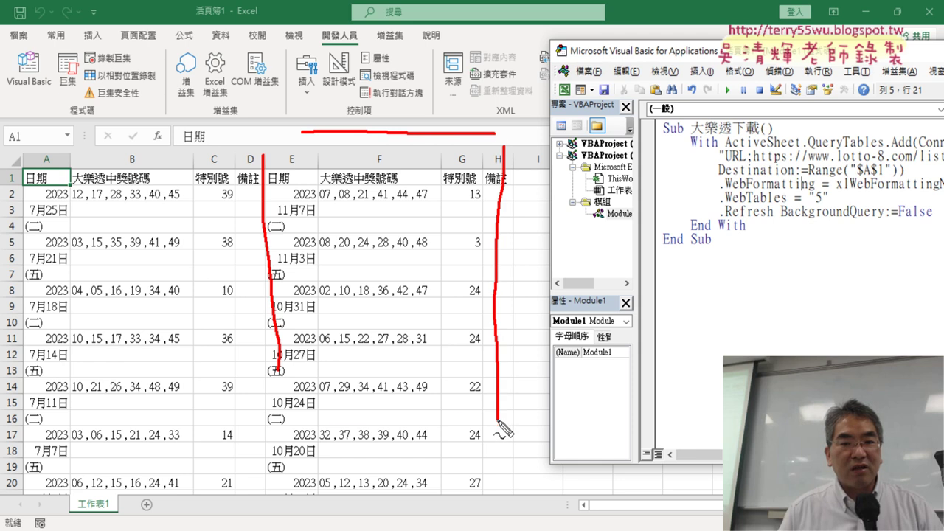
{"action": "left_click_drag", "start_coordinate": [406, 177], "coordinate": [384, 302]}
{"action": "mouse_move", "coordinate": [132, 91]}
{"action": "left_mouse_down"}
{"action": "mouse_move", "coordinate": [192, 85]}
{"action": "mouse_move", "coordinate": [208, 131]}
{"action": "left_mouse_up"}
{"action": "mouse_move", "coordinate": [16, 167]}
{"action": "left_mouse_down"}
{"action": "mouse_move", "coordinate": [9, 310]}
{"action": "mouse_move", "coordinate": [225, 168]}
{"action": "mouse_move", "coordinate": [234, 406]}
{"action": "left_mouse_up"}
{"action": "mouse_move", "coordinate": [103, 241]}
{"action": "left_mouse_down"}
{"action": "mouse_move", "coordinate": [158, 259]}
{"action": "mouse_move", "coordinate": [193, 298]}
{"action": "left_mouse_up"}
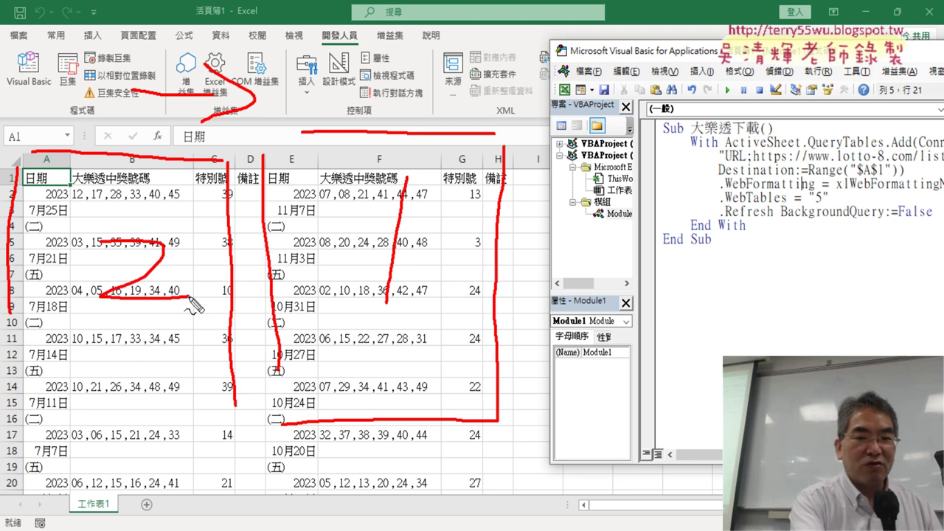
{"action": "key", "text": "Escape"}
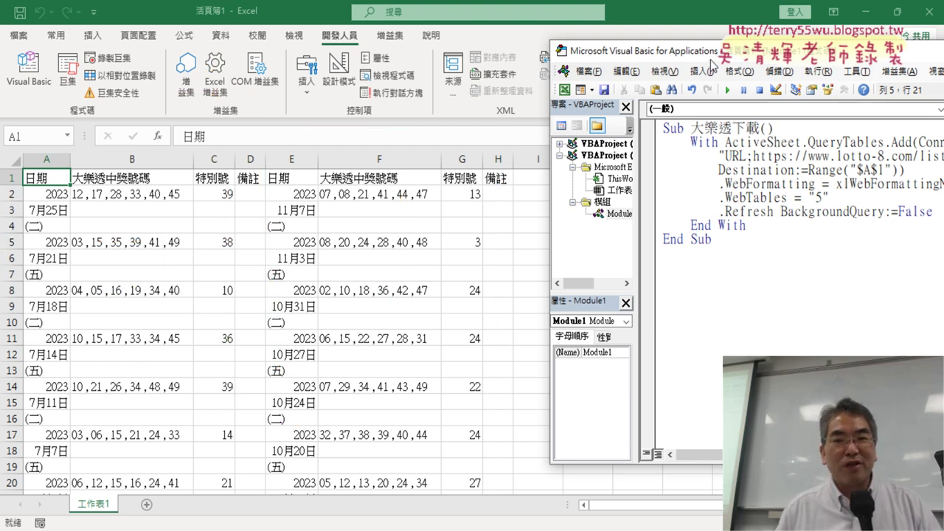
{"action": "mouse_move", "coordinate": [714, 56]}
{"action": "left_mouse_down"}
{"action": "mouse_move", "coordinate": [456, 92]}
{"action": "mouse_move", "coordinate": [318, 90]}
{"action": "left_mouse_up"}
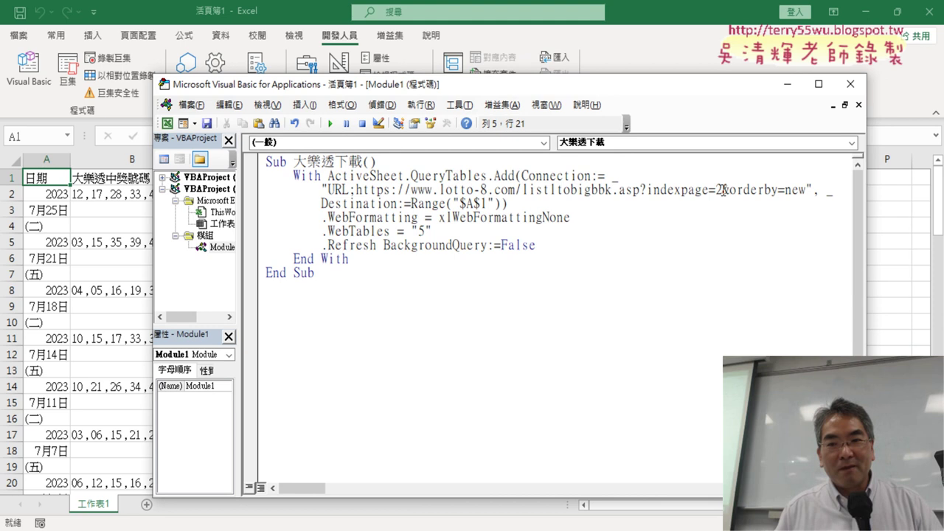
Switch the URL to indexpage=3, run the macro, and view the shifted data at cell I1
{"action": "left_click_drag", "start_coordinate": [722, 190], "coordinate": [715, 190]}
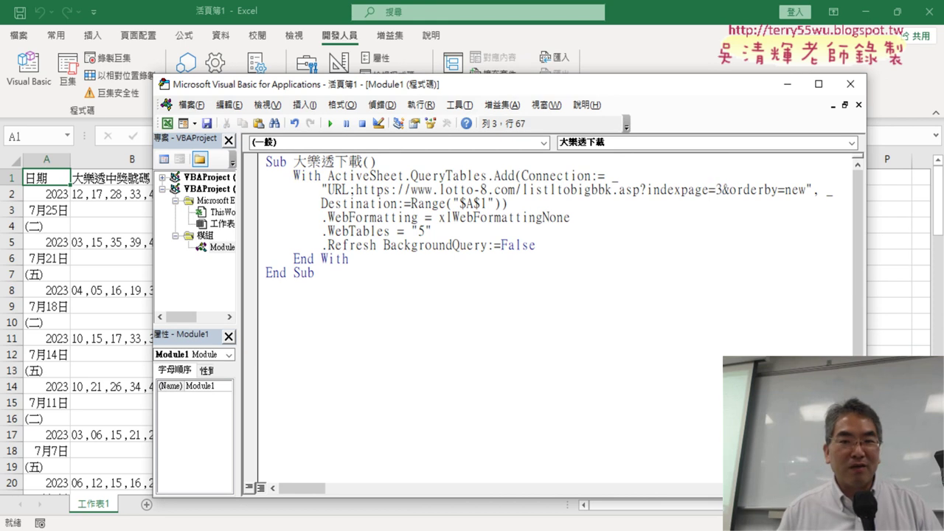
{"action": "left_click_drag", "start_coordinate": [437, 84], "coordinate": [436, 294]}
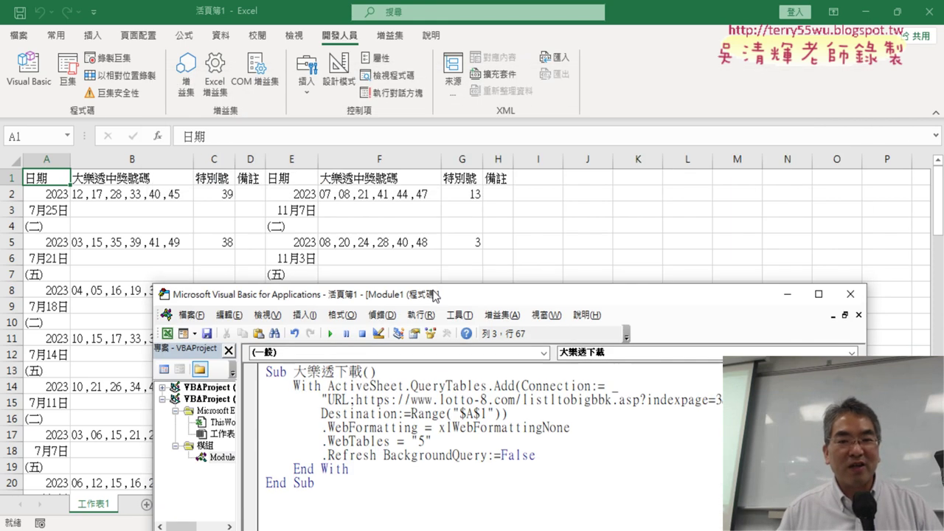
{"action": "left_click", "coordinate": [385, 427]}
{"action": "left_click", "coordinate": [329, 333]}
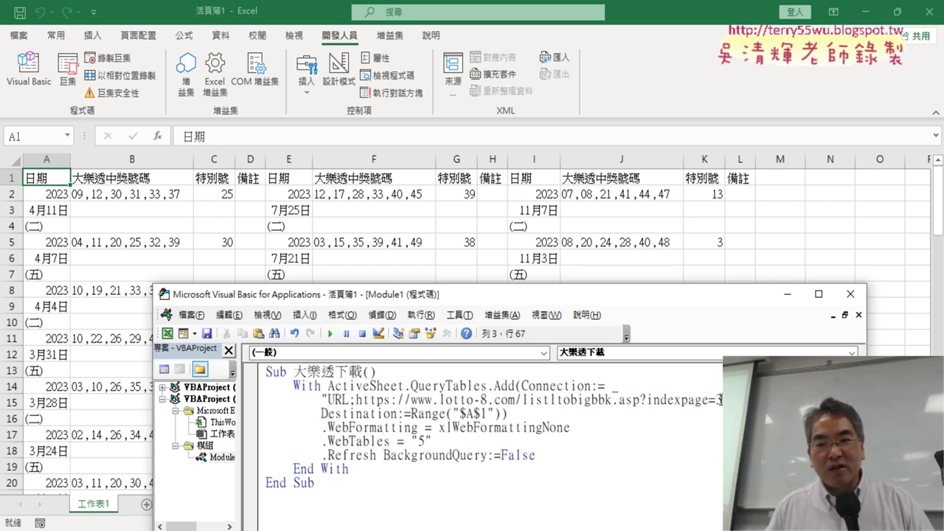
{"action": "key", "text": "shift+Left"}
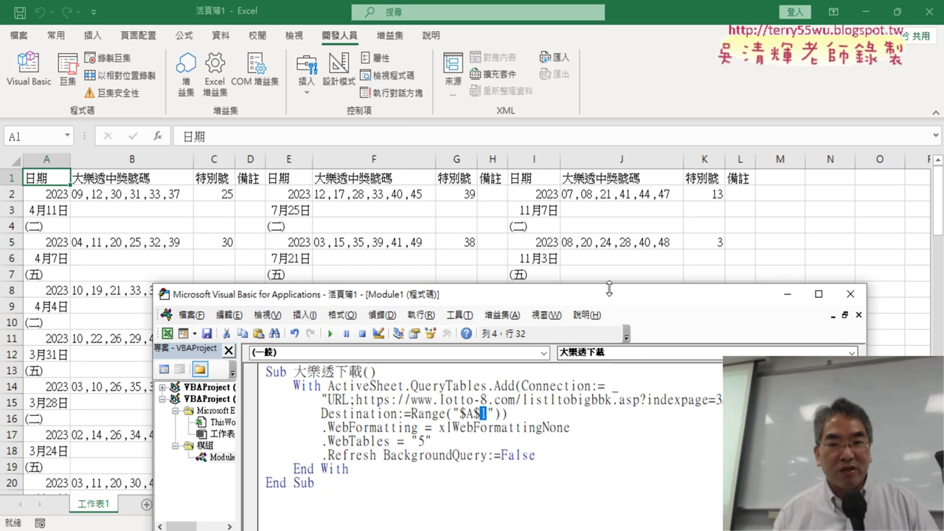
{"action": "left_click", "coordinate": [531, 178]}
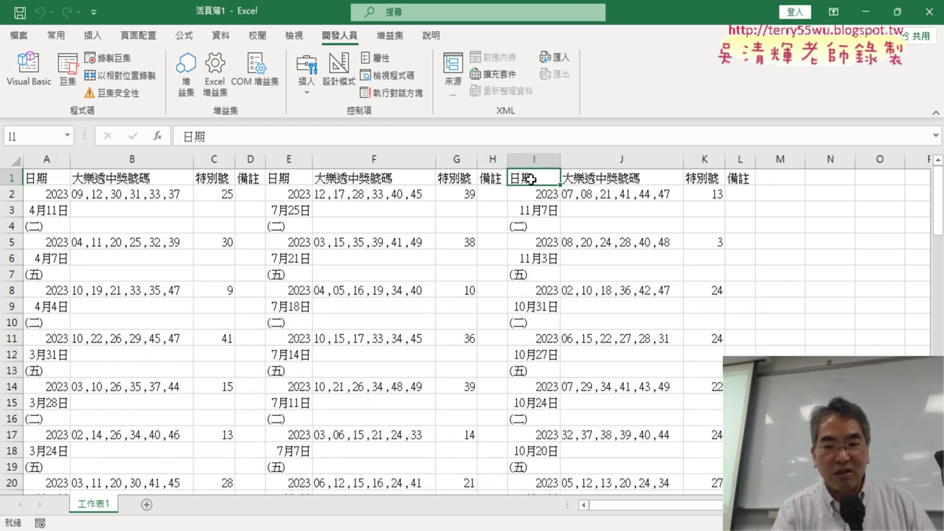
Check the last draw row in column I, then add the blank sheet 工作表2
{"action": "key", "text": "ctrl+Down"}
{"action": "scroll", "coordinate": [531, 178], "scroll_direction": "down", "scroll_amount": 1}
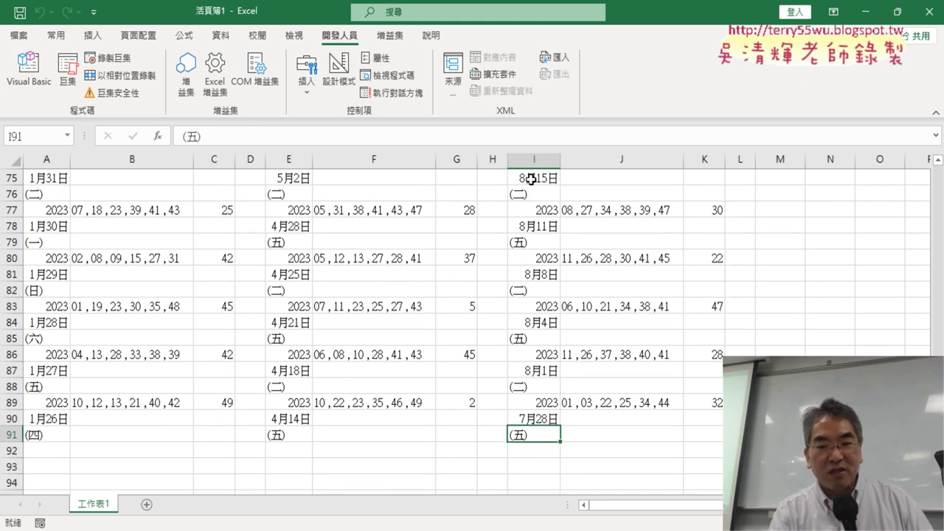
{"action": "key", "text": "Down"}
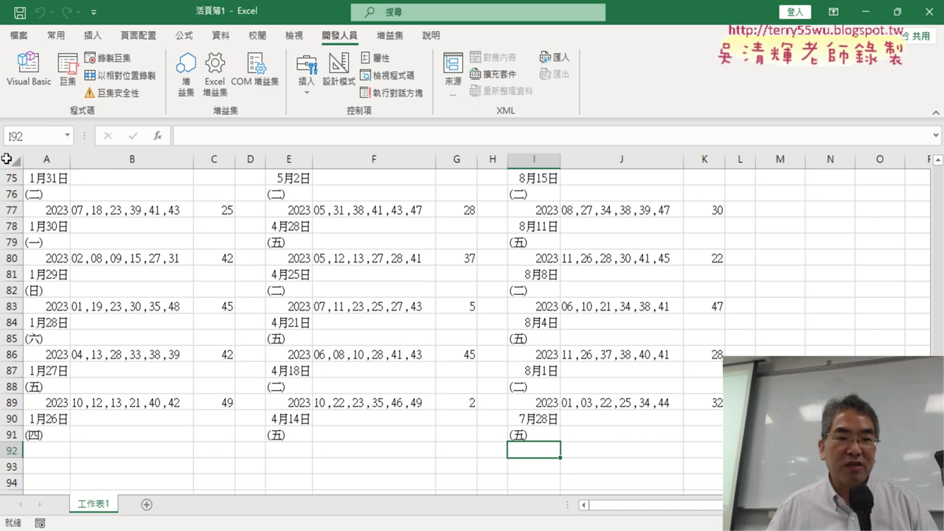
{"action": "left_click", "coordinate": [10, 159]}
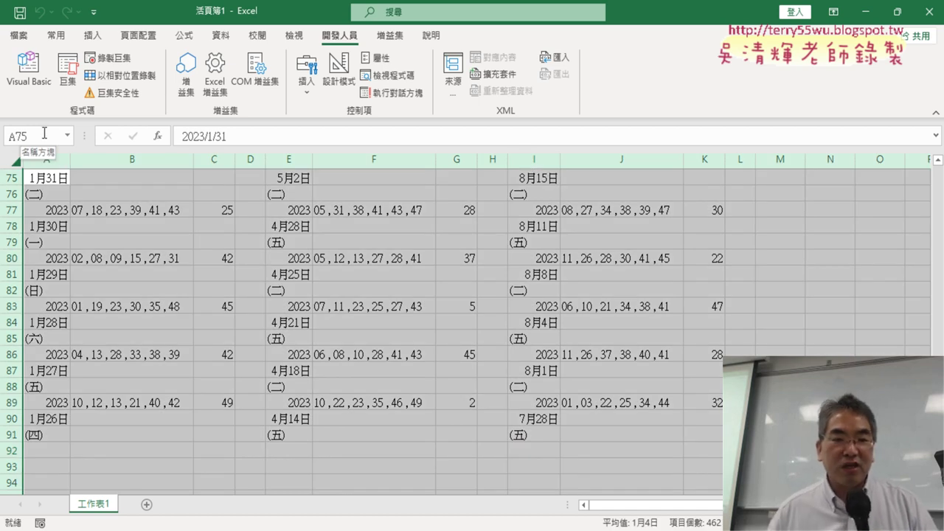
{"action": "left_click", "coordinate": [146, 505]}
In the macro code, change the lotto-8 URL's indexpage from 3 to 1
{"action": "left_click", "coordinate": [29, 74]}
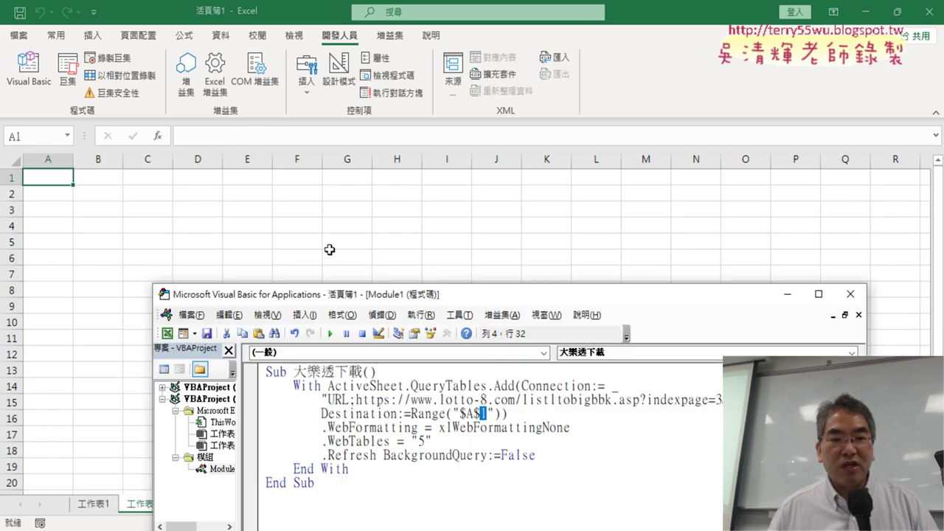
{"action": "left_click_drag", "start_coordinate": [472, 295], "coordinate": [496, 37]}
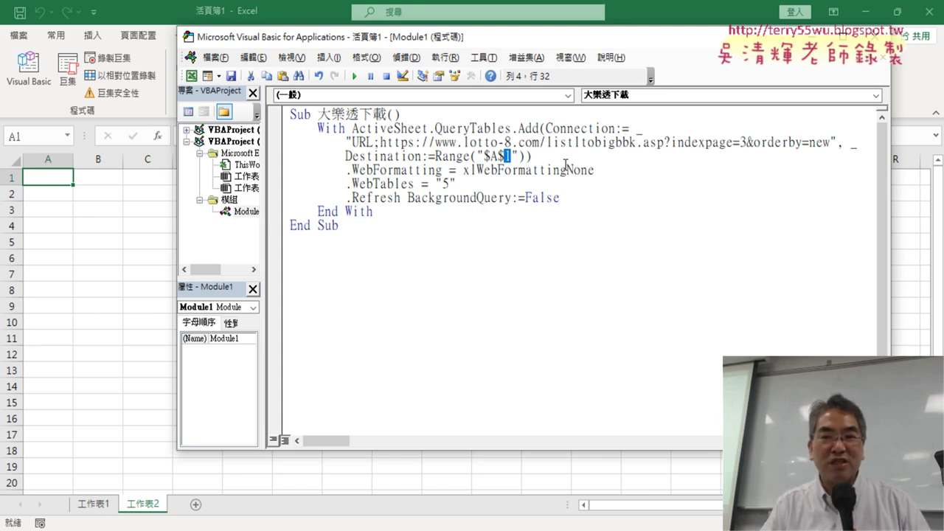
{"action": "left_click", "coordinate": [741, 140]}
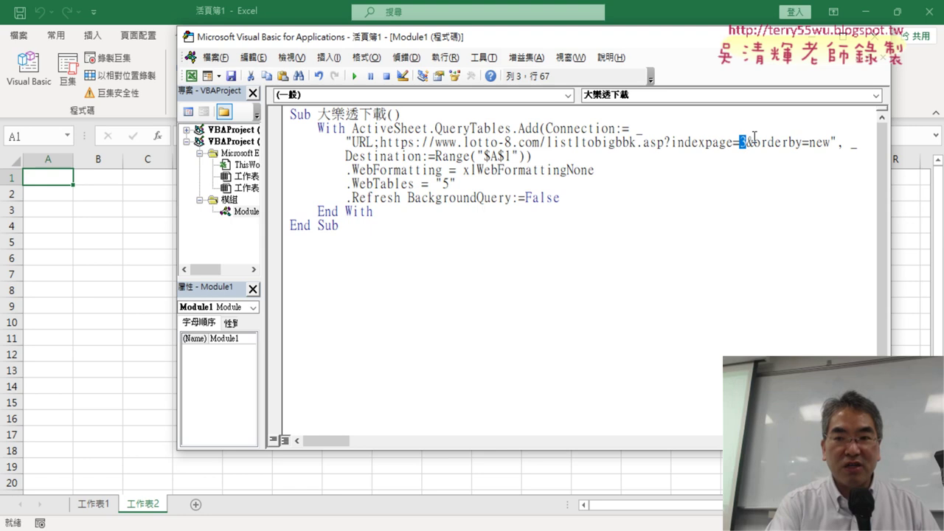
{"action": "type", "text": "1"}
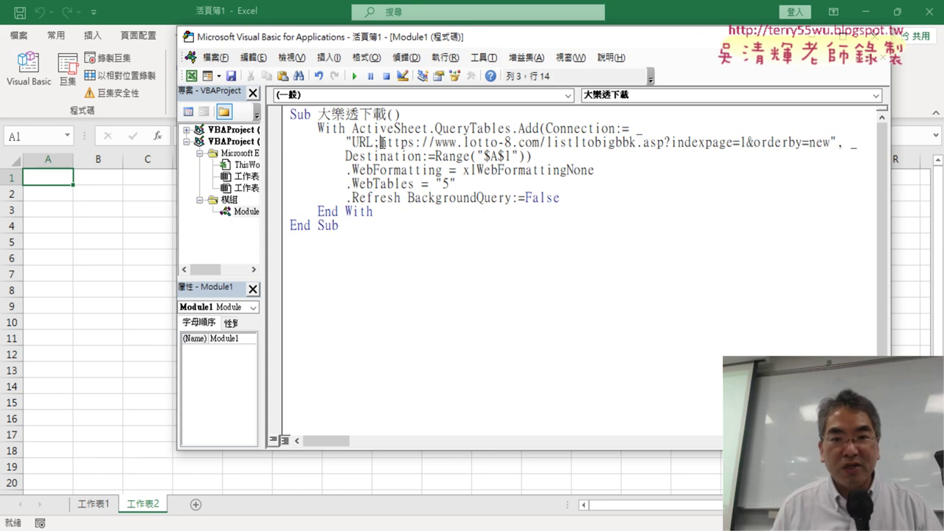
Highlight the lotto-8 URL and the WebTables value "5", then switch to Chrome
{"action": "left_click_drag", "start_coordinate": [381, 141], "coordinate": [831, 141]}
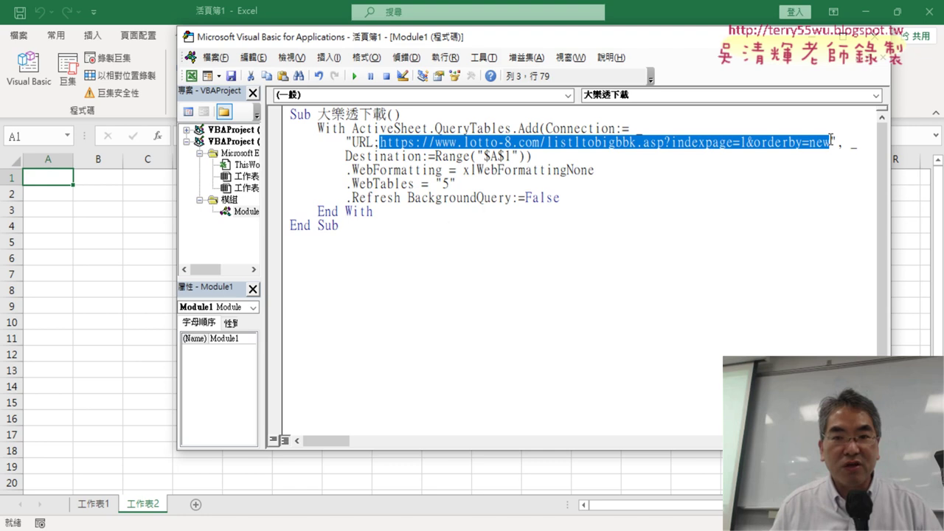
{"action": "double_click", "coordinate": [447, 184]}
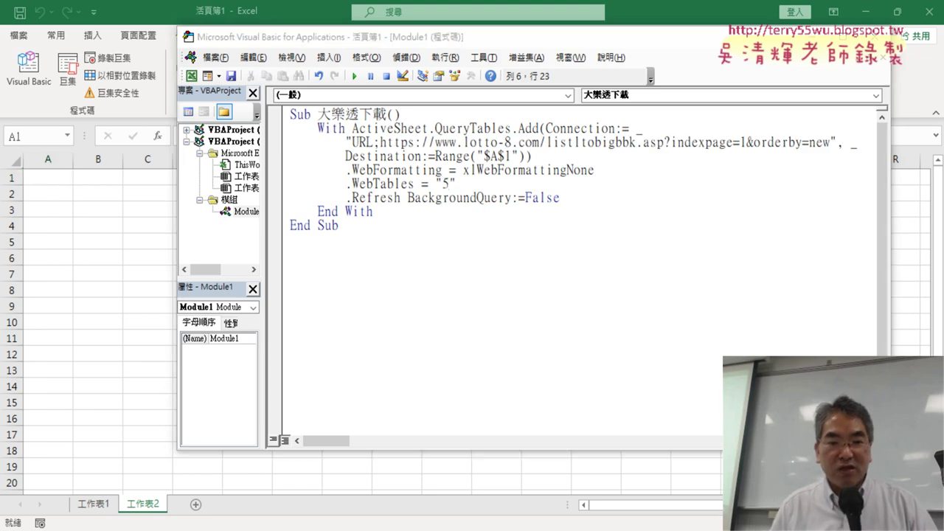
{"action": "key", "text": "alt+Tab"}
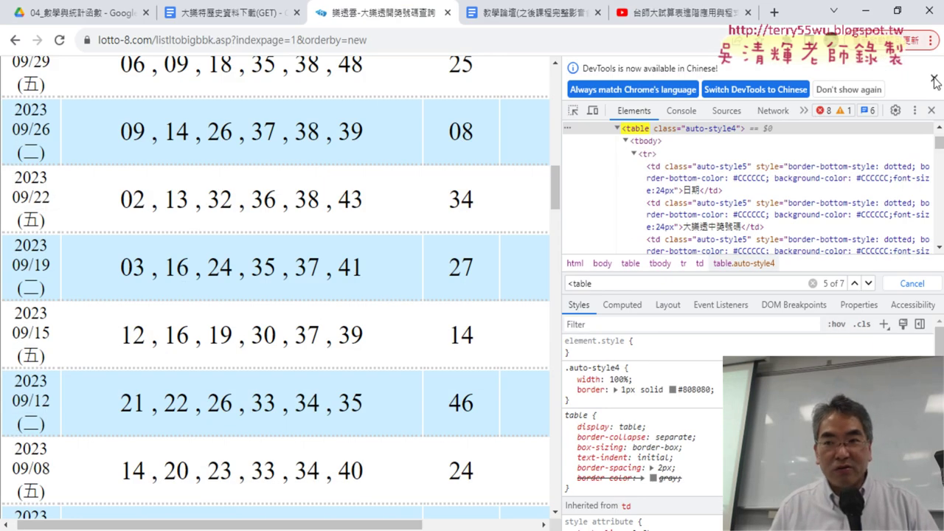
Close the DevTools notice and panel, then inspect the 日期 header cell
{"action": "left_click", "coordinate": [934, 79]}
{"action": "left_click", "coordinate": [932, 67]}
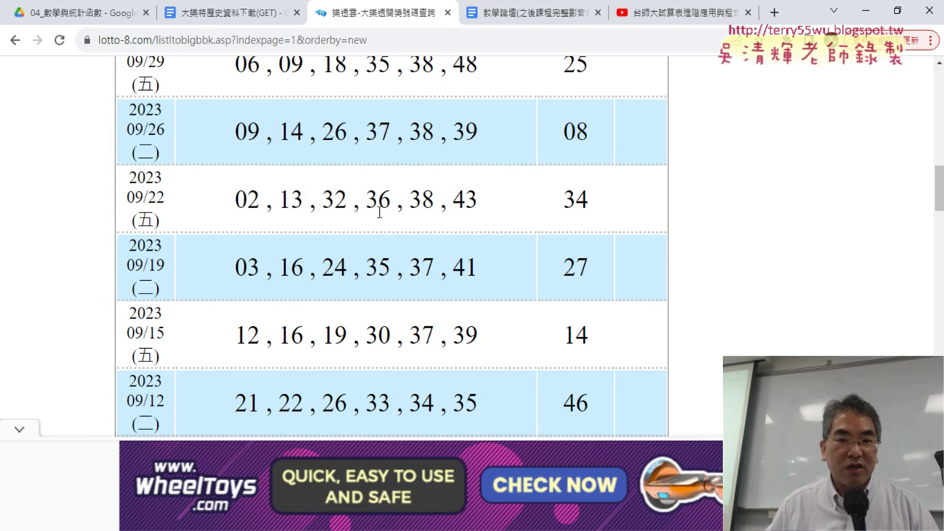
{"action": "scroll", "coordinate": [295, 207], "scroll_direction": "up", "scroll_amount": 4}
{"action": "scroll", "coordinate": [221, 188], "scroll_direction": "up", "scroll_amount": 6}
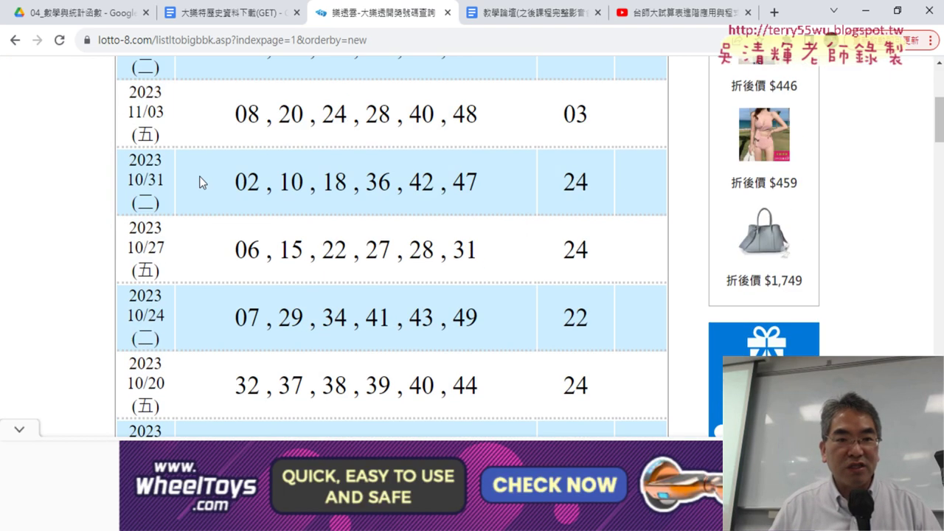
{"action": "scroll", "coordinate": [203, 182], "scroll_direction": "up", "scroll_amount": 4}
{"action": "scroll", "coordinate": [179, 162], "scroll_direction": "down", "scroll_amount": 3}
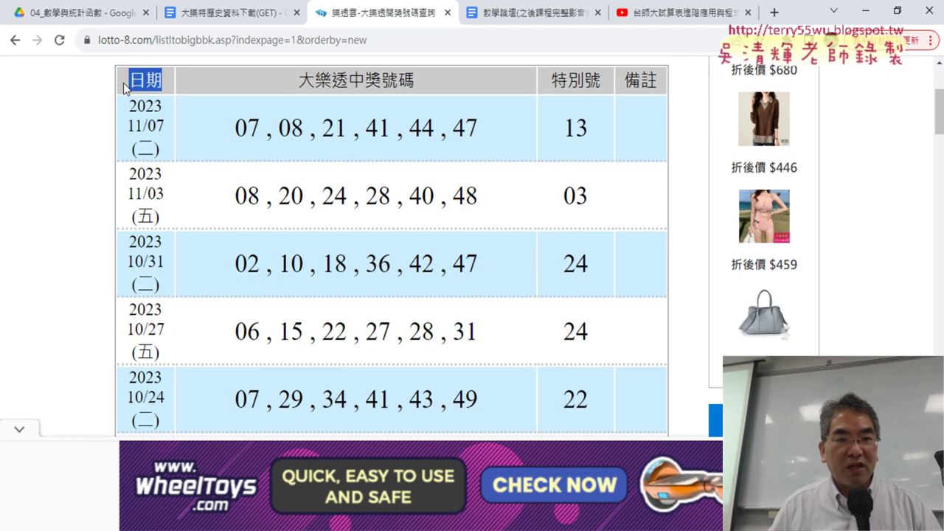
{"action": "right_click", "coordinate": [123, 83]}
{"action": "left_click", "coordinate": [196, 214]}
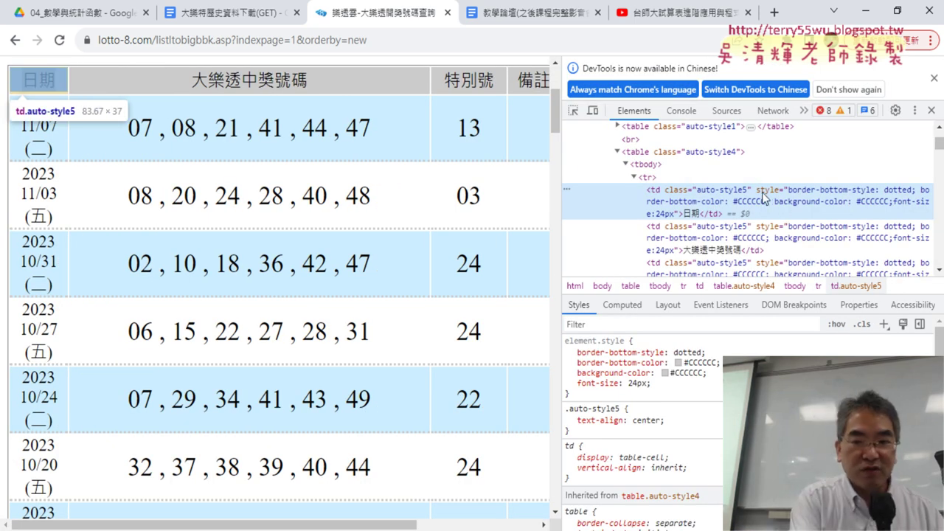
Search the page source for '<table', comparing matches 3–5 of 7, then minimize Chrome
{"action": "key", "text": "ctrl+f"}
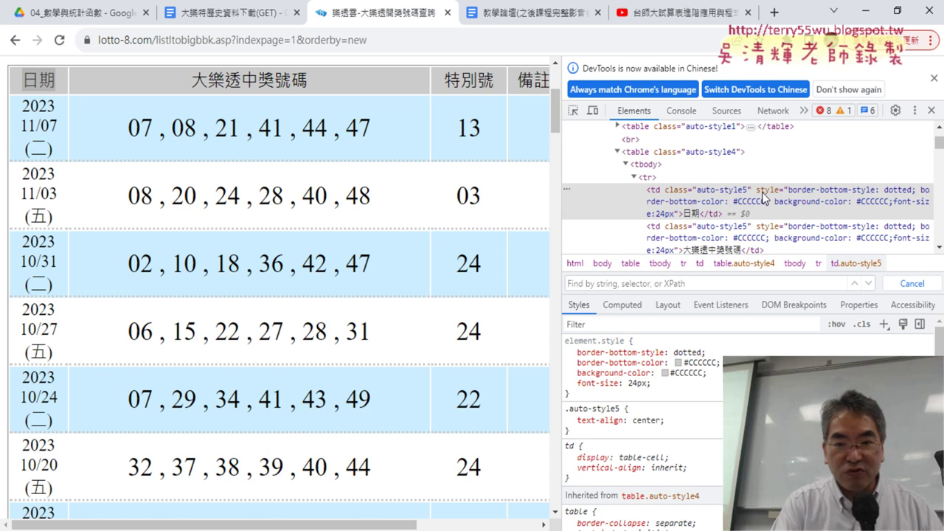
{"action": "type", "text": "<t"}
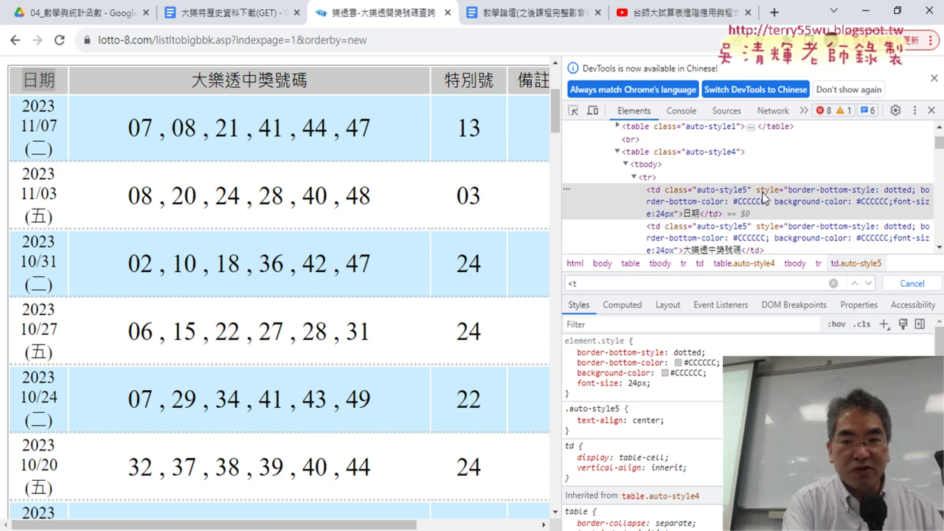
{"action": "type", "text": "abl"}
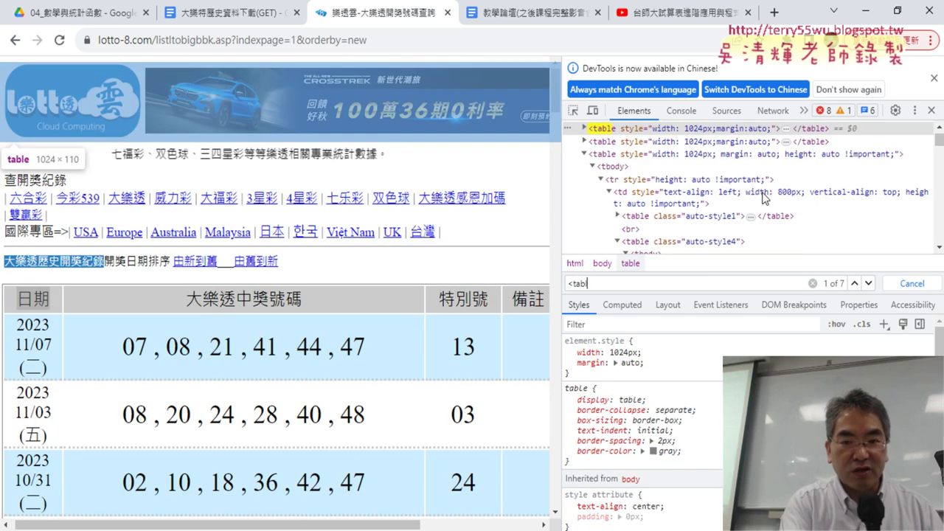
{"action": "type", "text": "e"}
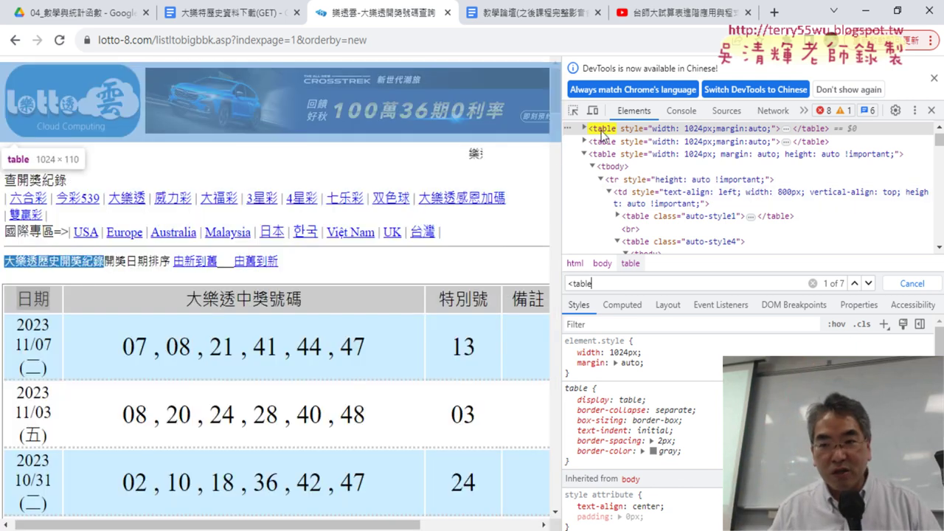
{"action": "left_click", "coordinate": [869, 284]}
{"action": "left_click", "coordinate": [868, 284]}
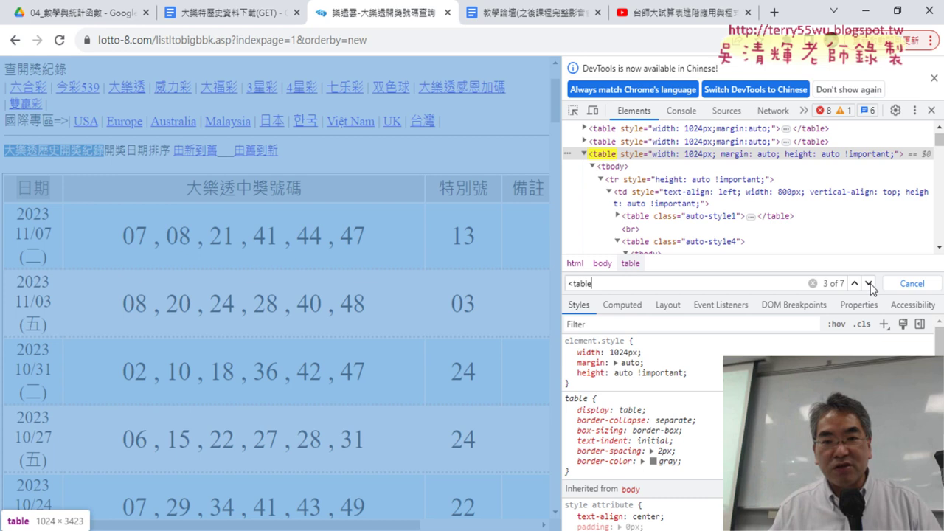
{"action": "left_click", "coordinate": [868, 283]}
{"action": "left_click", "coordinate": [868, 283]}
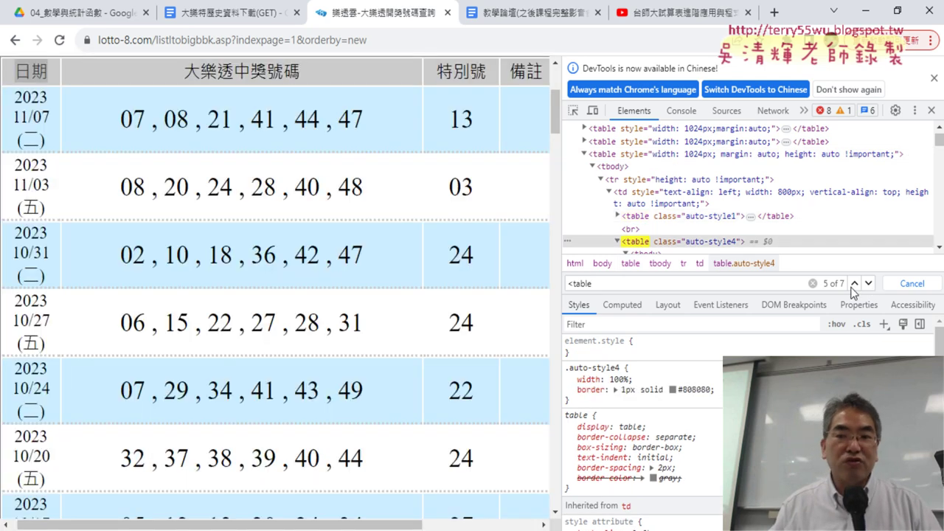
{"action": "left_click", "coordinate": [854, 284]}
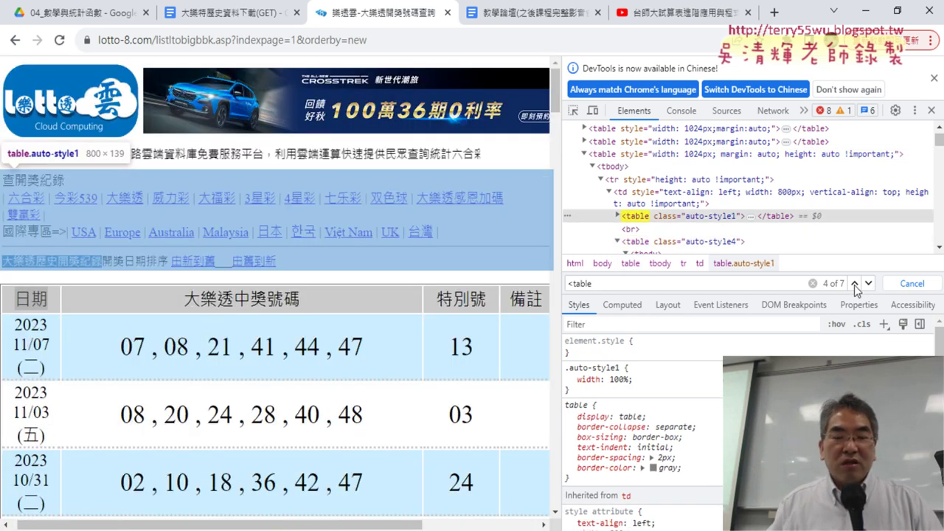
{"action": "left_click", "coordinate": [866, 12]}
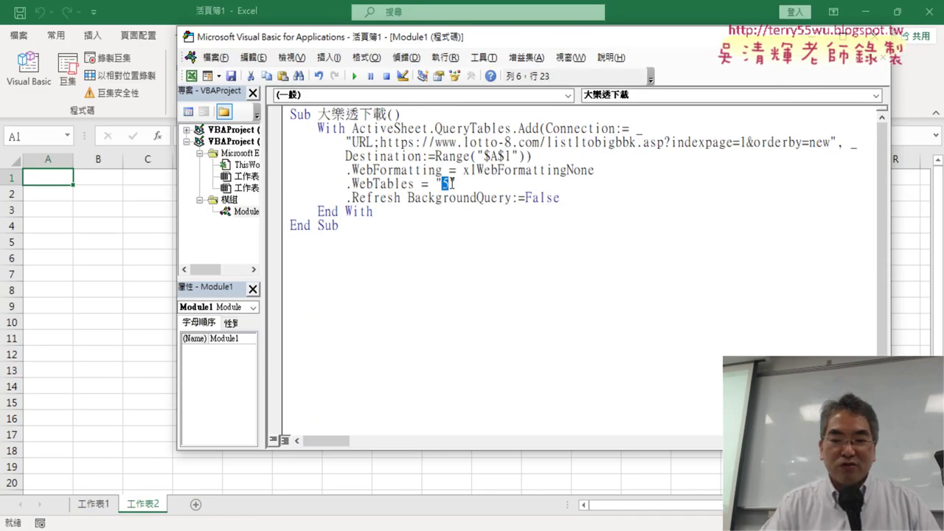
Set .WebTables to "4" and confirm table match 4 of 7 in DevTools
{"action": "type", "text": "4"}
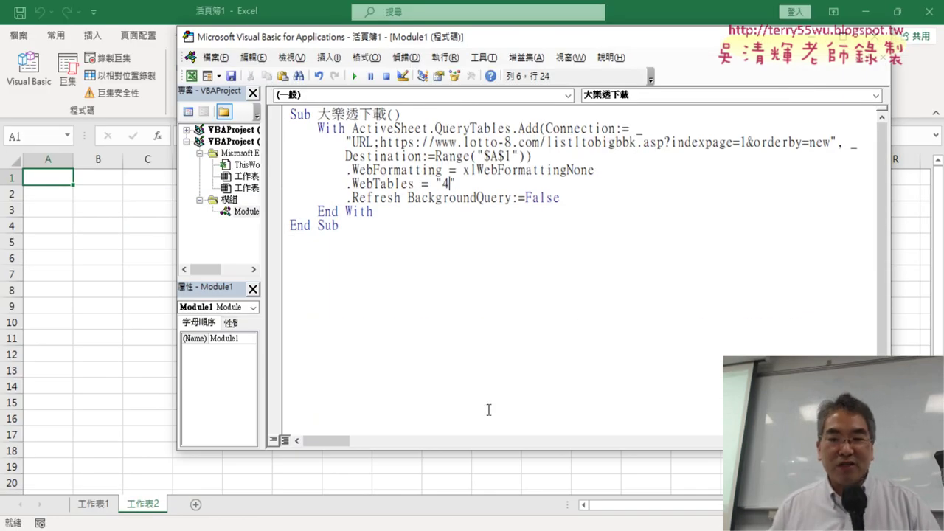
{"action": "key", "text": "alt+Tab"}
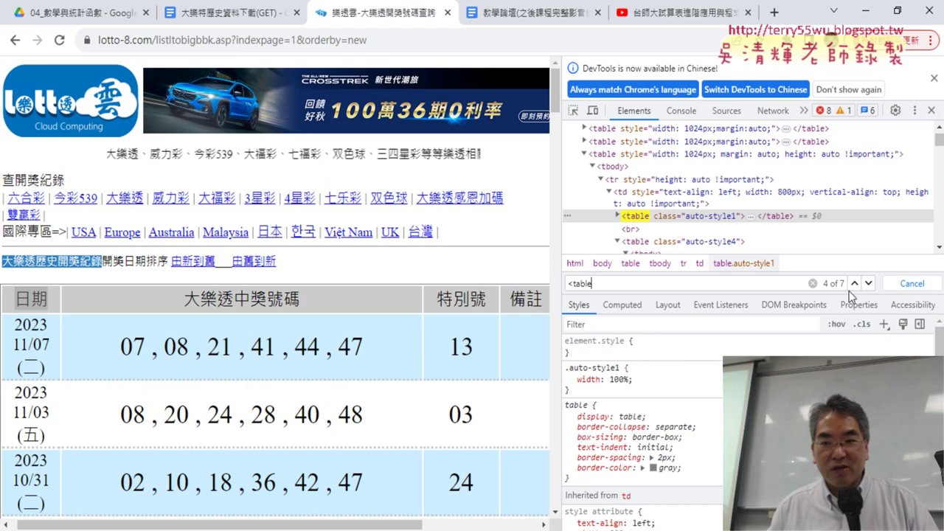
{"action": "left_click", "coordinate": [856, 284]}
{"action": "left_click", "coordinate": [868, 283]}
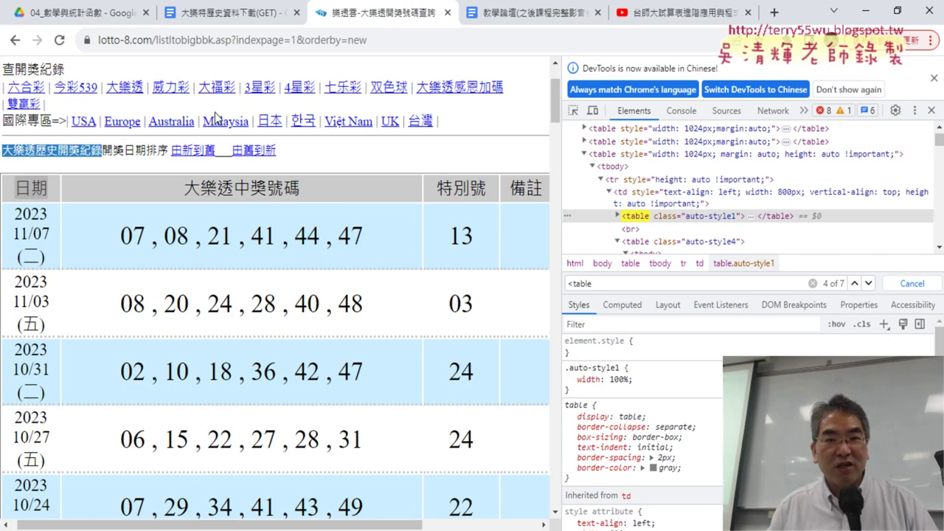
{"action": "key", "text": "alt+Tab"}
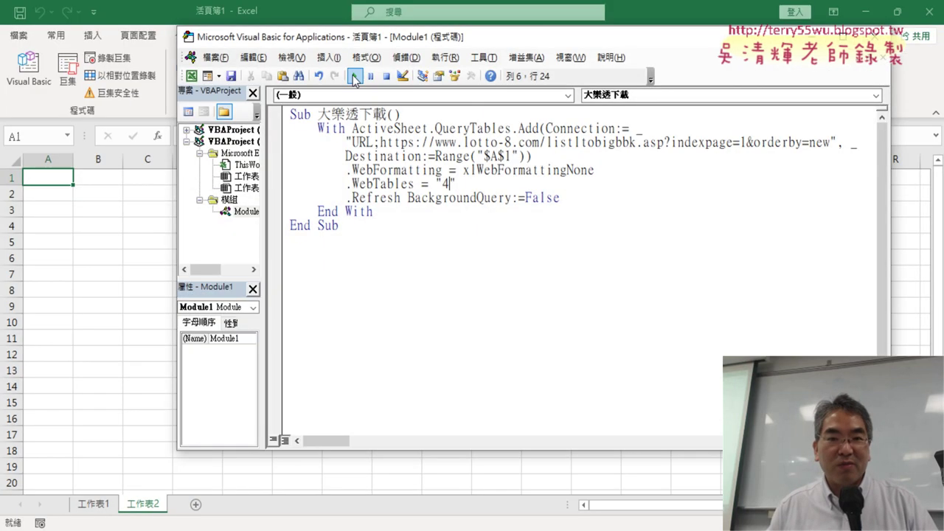
Check the menu text imported into column A, then restore .WebTables to "5"
{"action": "left_click_drag", "start_coordinate": [365, 38], "coordinate": [721, 248]}
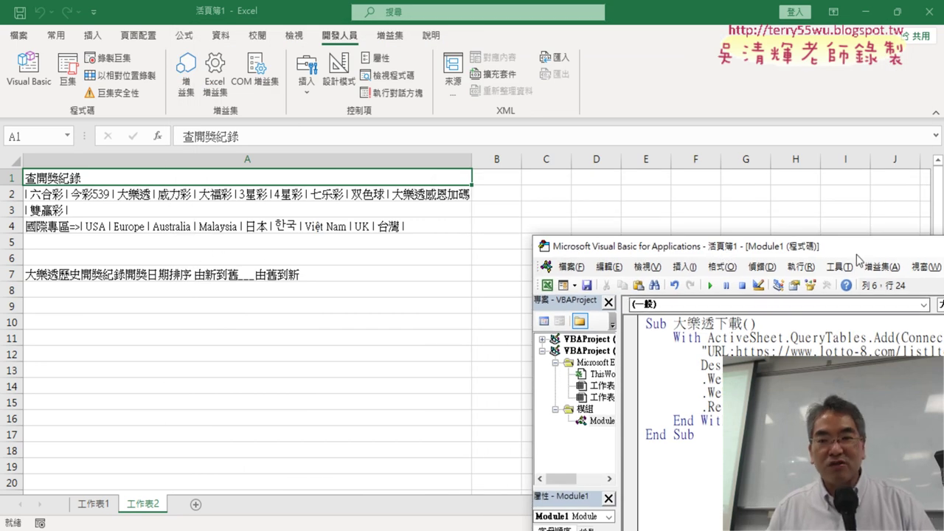
{"action": "left_click_drag", "start_coordinate": [841, 246], "coordinate": [435, 70]}
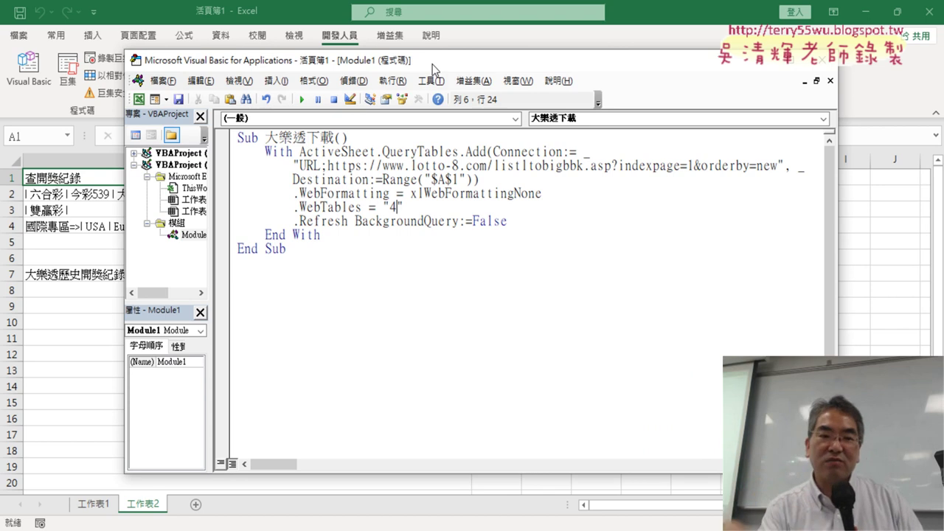
{"action": "key", "text": "BackSpace"}
{"action": "type", "text": "5"}
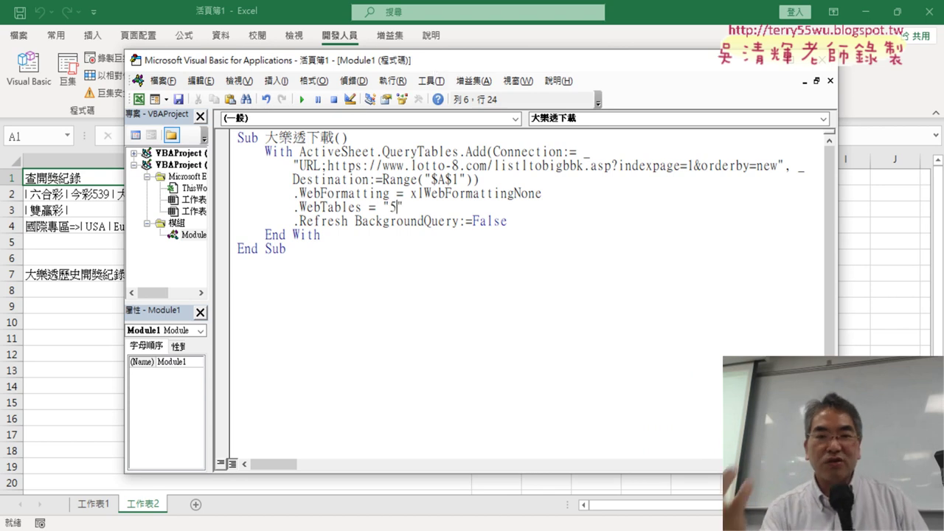